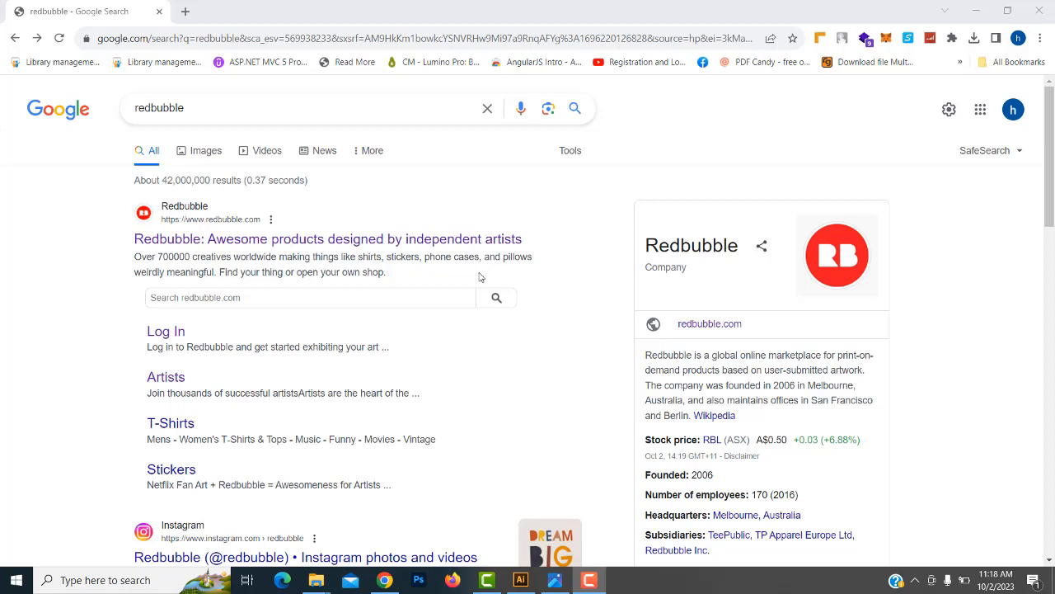
Highlight the product types in the Redbubble search result, then switch to Illustrator and inspect the sunglasses emoji artwork
left_click_drag(360, 256, 480, 254)
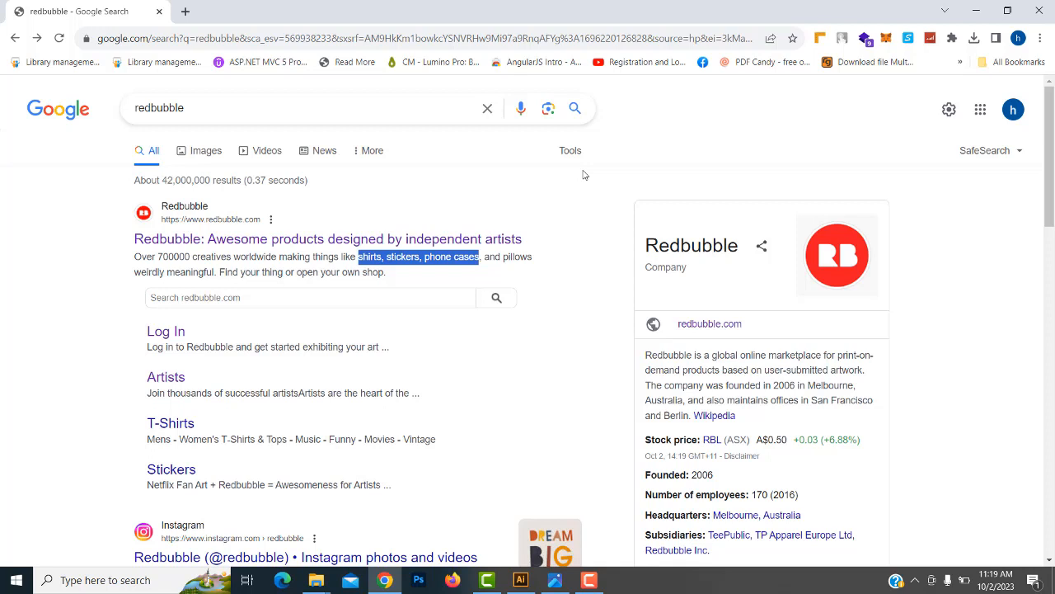
left_click(520, 578)
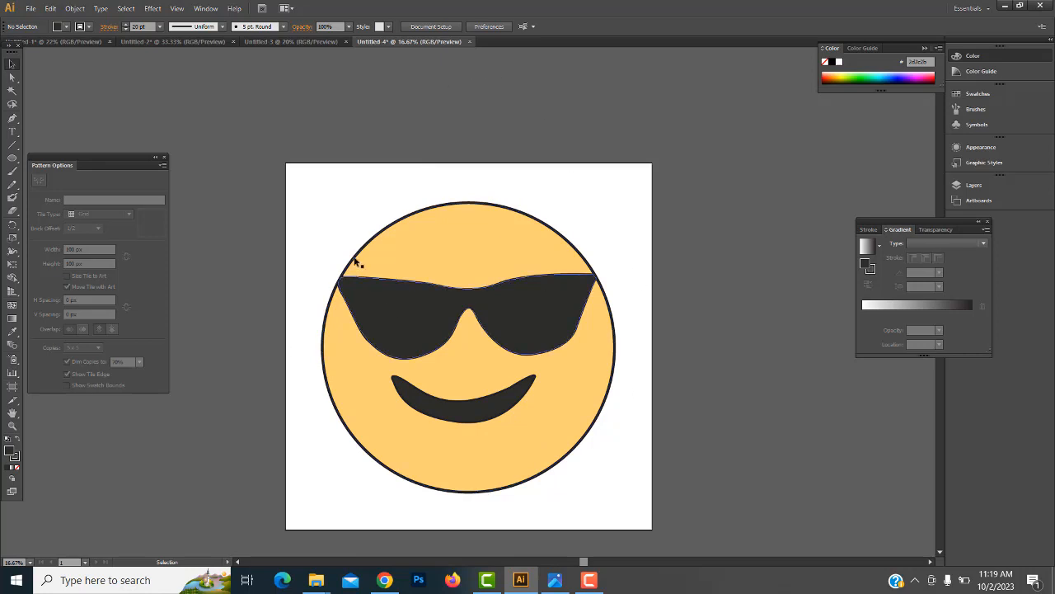
left_click(452, 266)
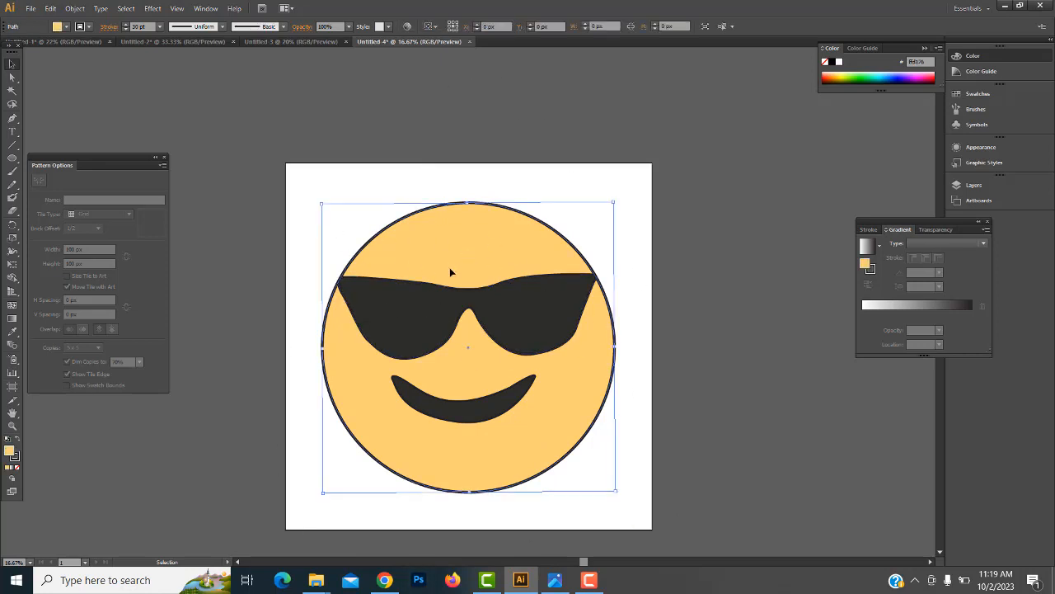
left_click(641, 292)
left_click(534, 248)
Switch back to Chrome, open the Redbubble home page and look through the Phone Cases and Clothing categories
left_click(384, 580)
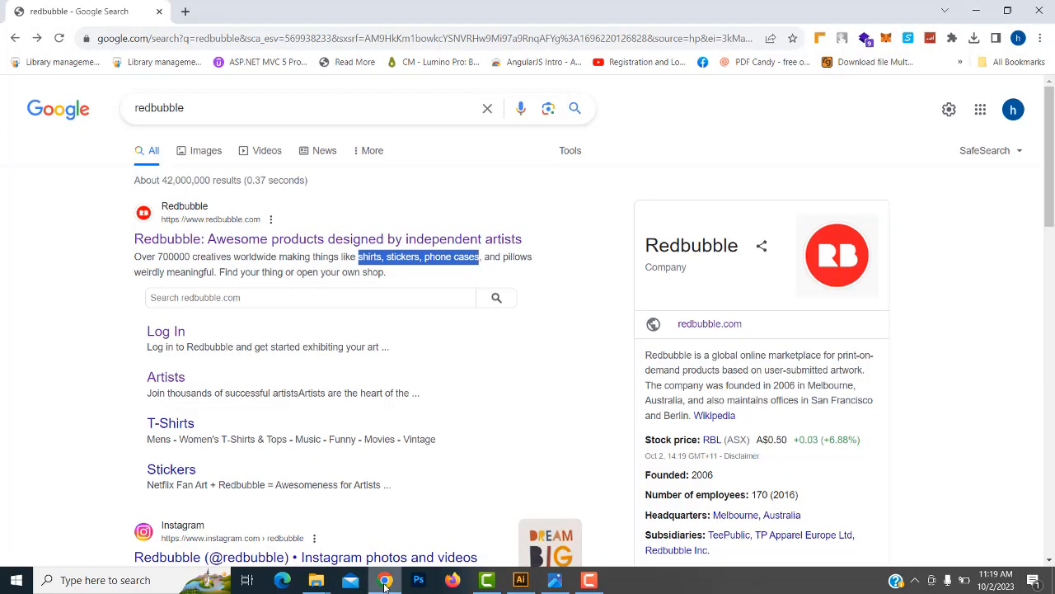
left_click(621, 164)
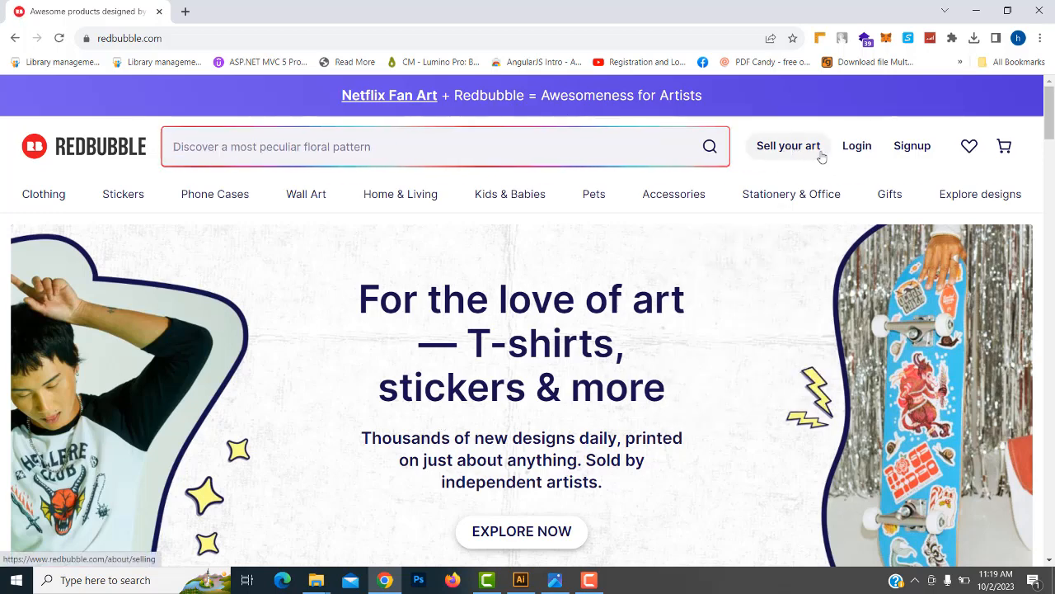
mouse_move(236, 204)
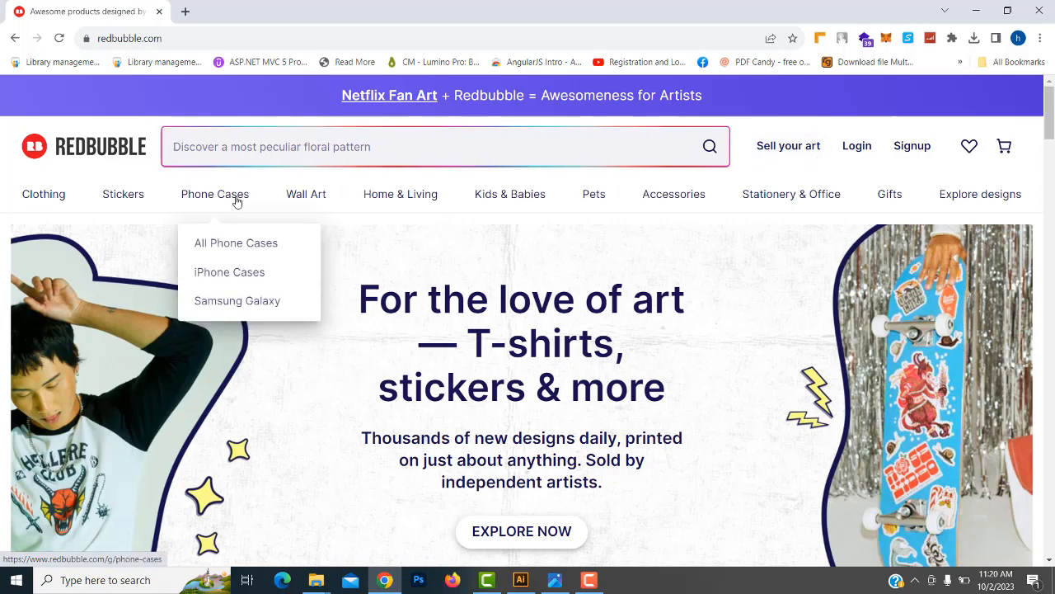
mouse_move(55, 204)
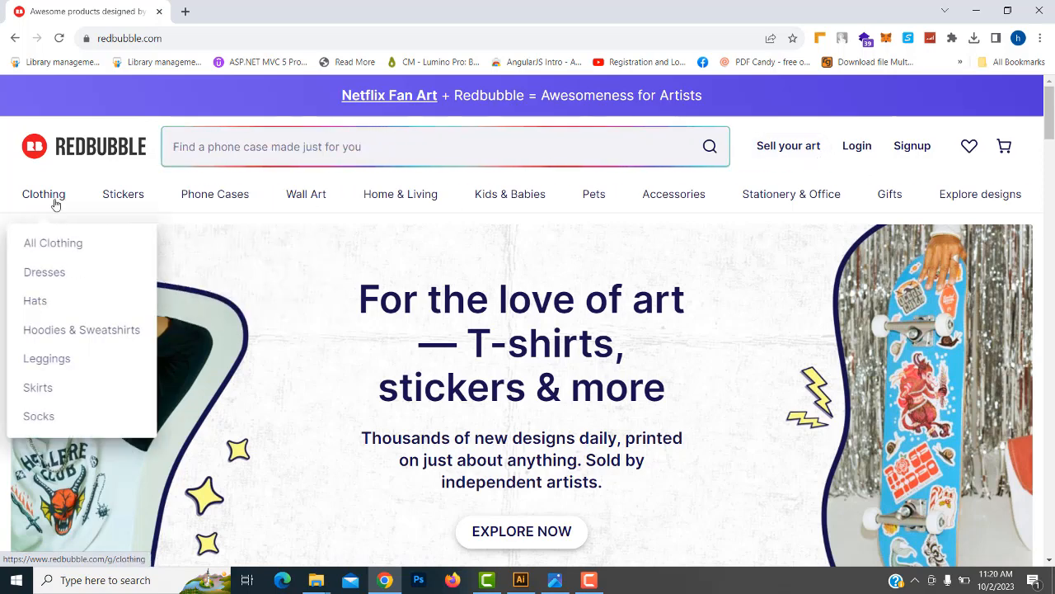
mouse_move(113, 198)
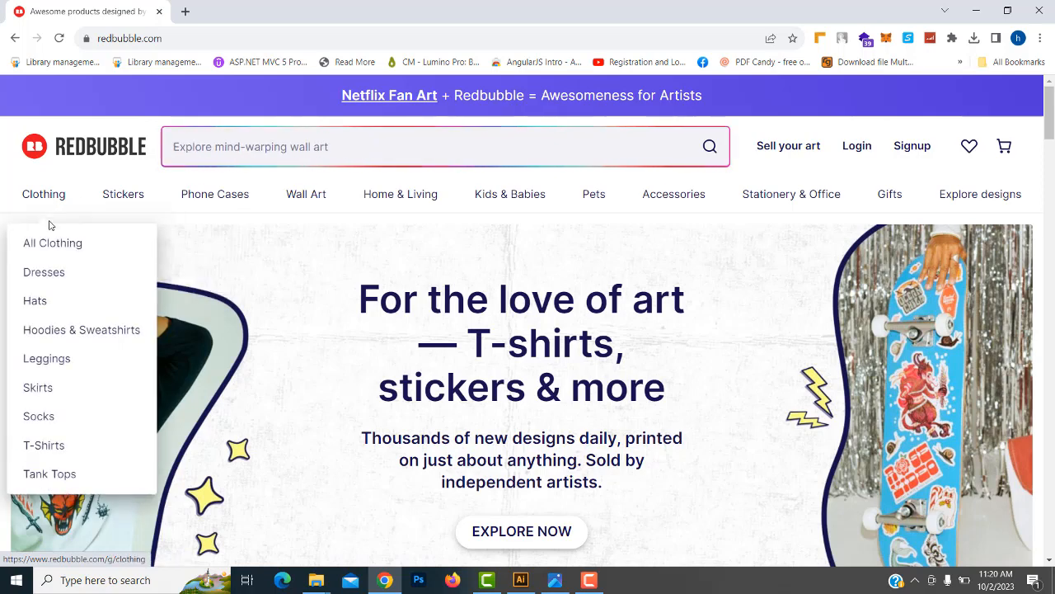
Open the Dresses category under Clothing and view the Vinyl Record Collection A-Line Dress
left_click(47, 277)
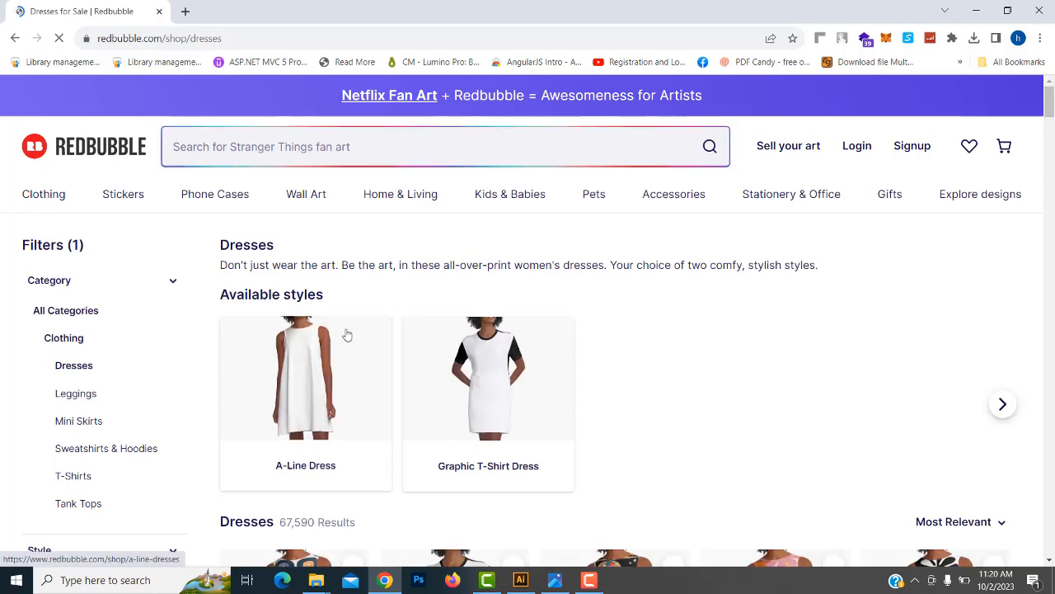
scroll(289, 349, "down", 4)
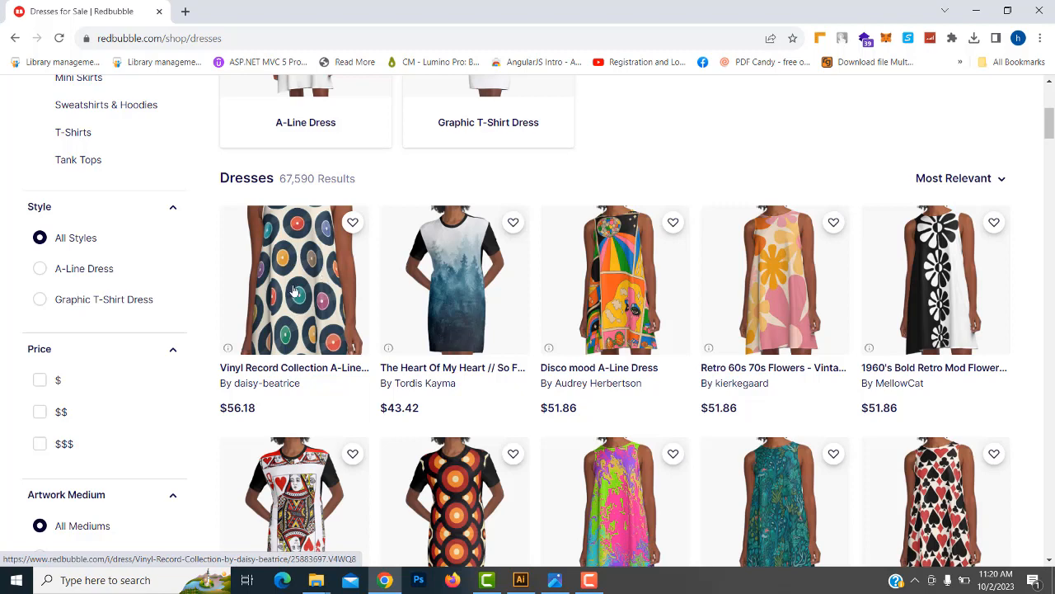
left_click(295, 290)
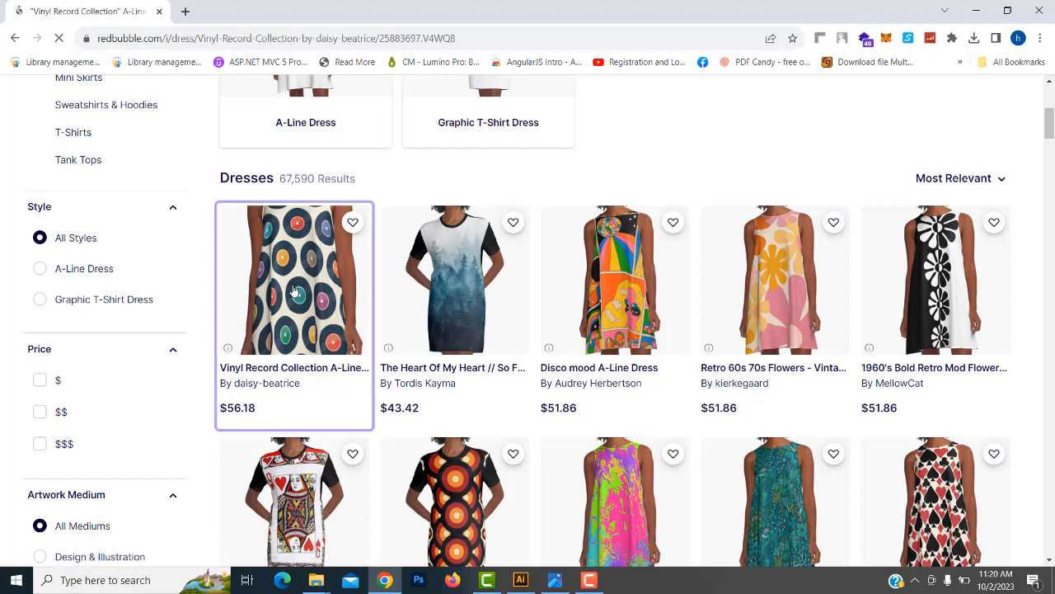
Examine the dress's pattern, size and delivery details, and the other products offered with the same design
scroll(369, 373, "down", 3)
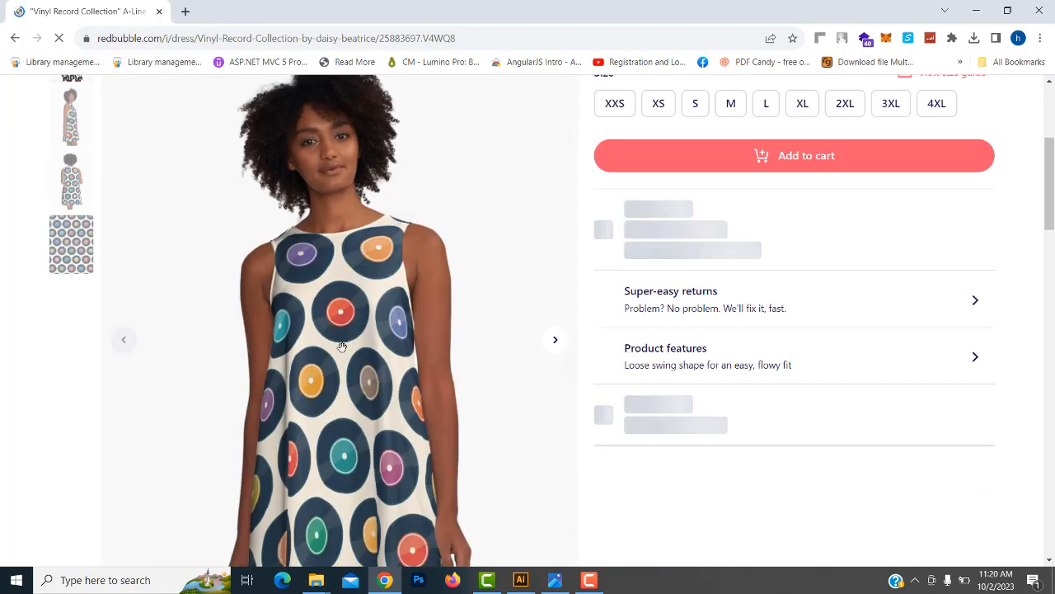
scroll(368, 373, "down", 2)
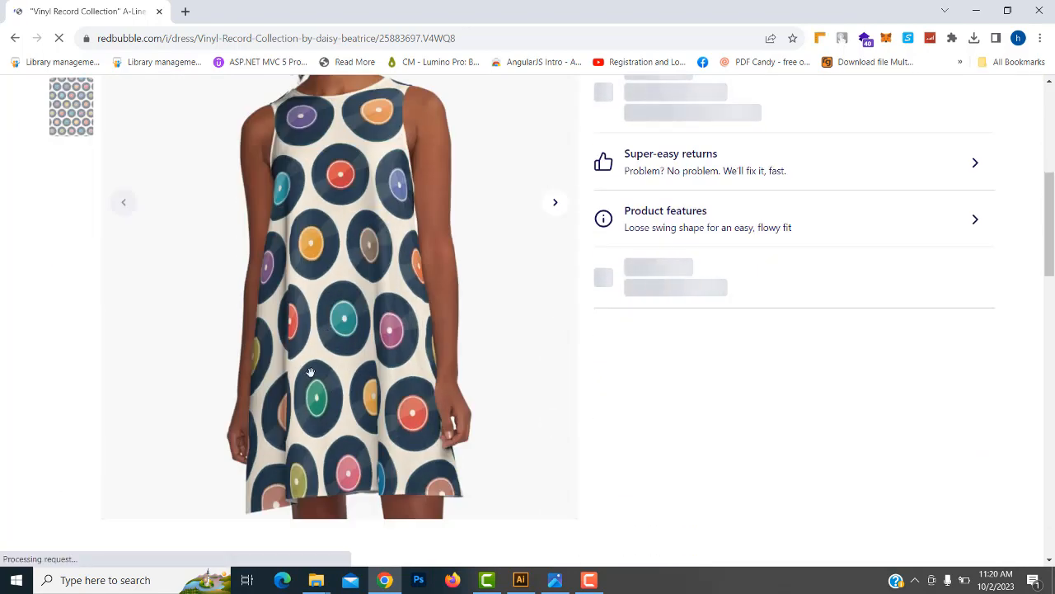
scroll(323, 384, "up", 2)
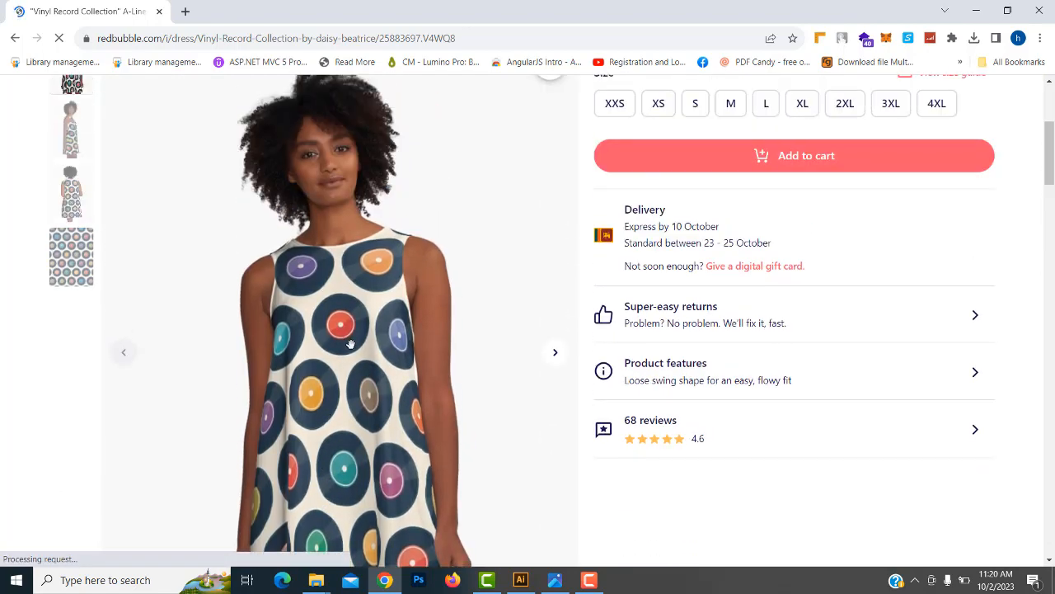
scroll(345, 339, "down", 2)
scroll(345, 341, "up", 2)
scroll(974, 194, "up", 2)
scroll(751, 274, "up", 2)
scroll(751, 272, "down", 3)
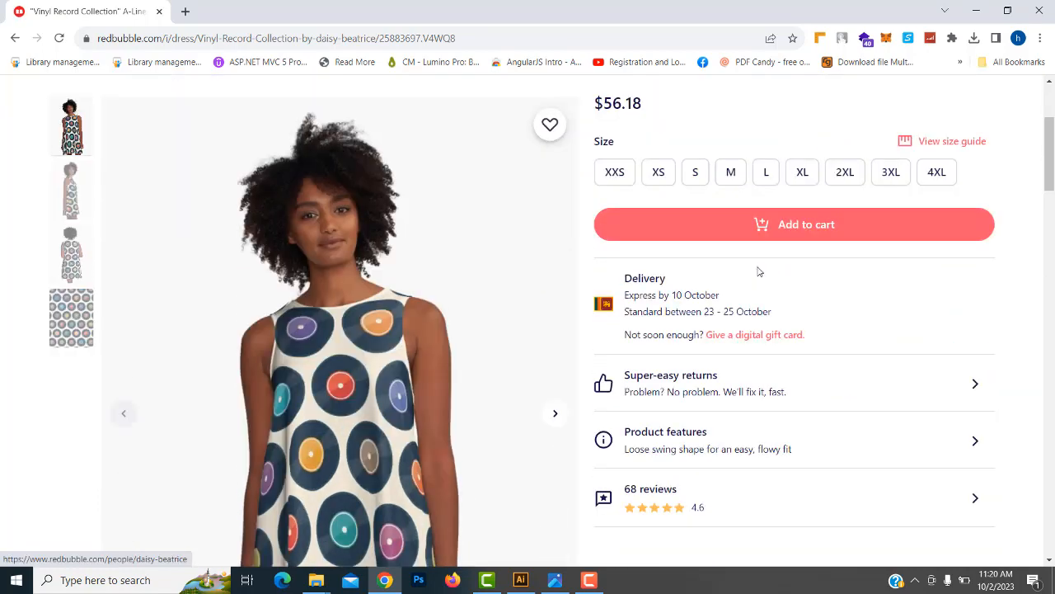
scroll(345, 289, "down", 2)
scroll(356, 320, "up", 2)
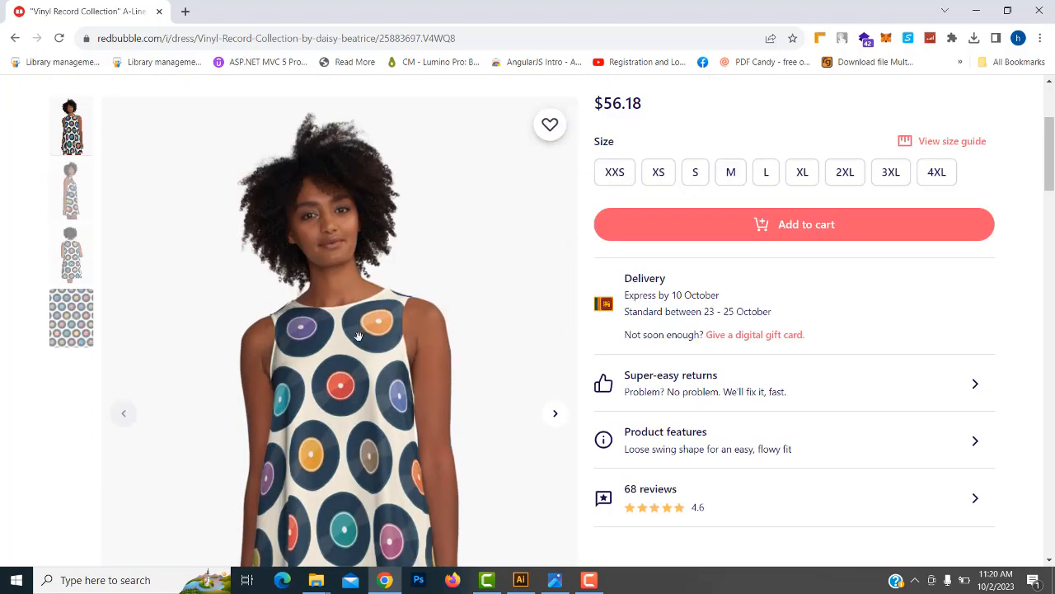
scroll(428, 347, "up", 2)
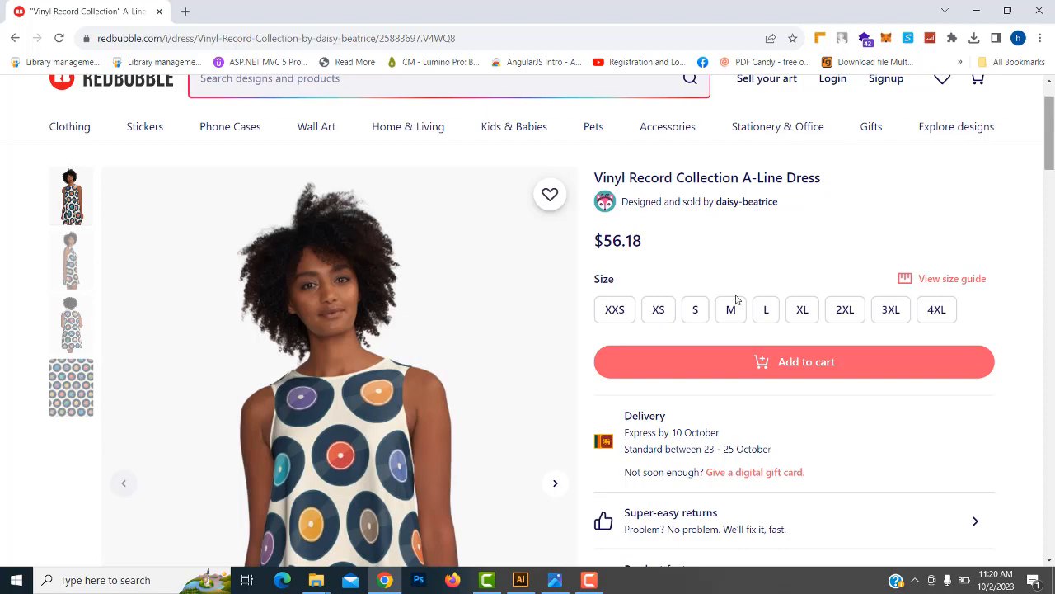
scroll(577, 305, "down", 4)
scroll(438, 312, "down", 8)
scroll(438, 318, "down", 4)
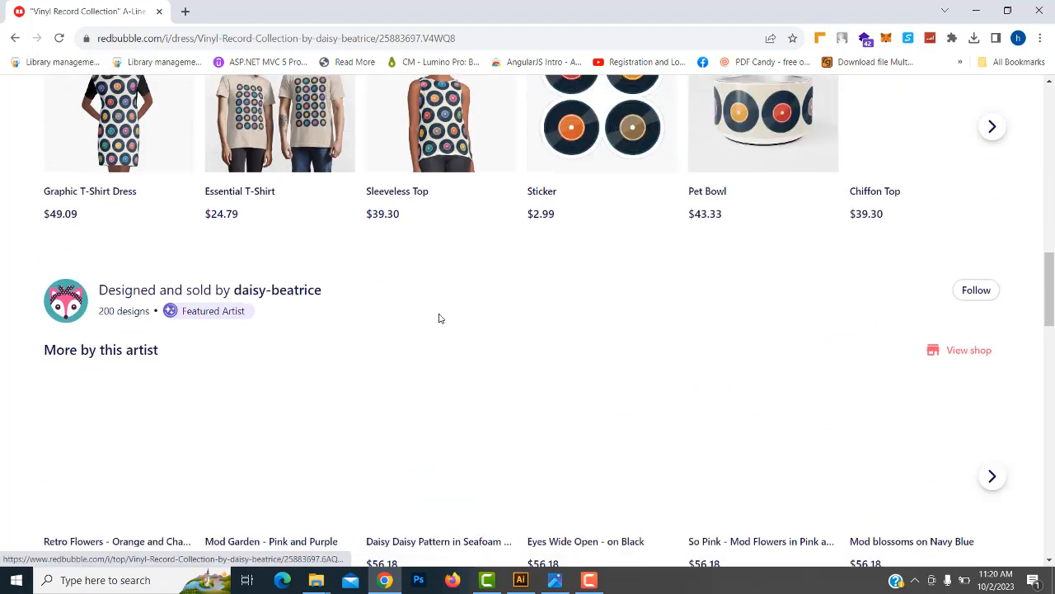
Return to the dresses listing and open the Hats category under Clothing
left_click(14, 39)
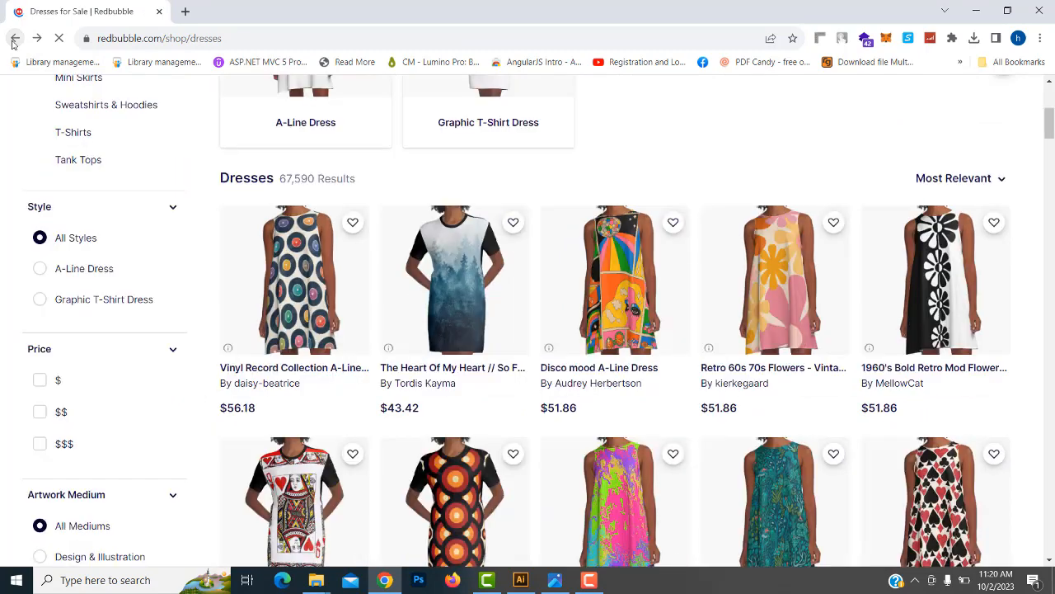
scroll(202, 278, "up", 5)
mouse_move(43, 193)
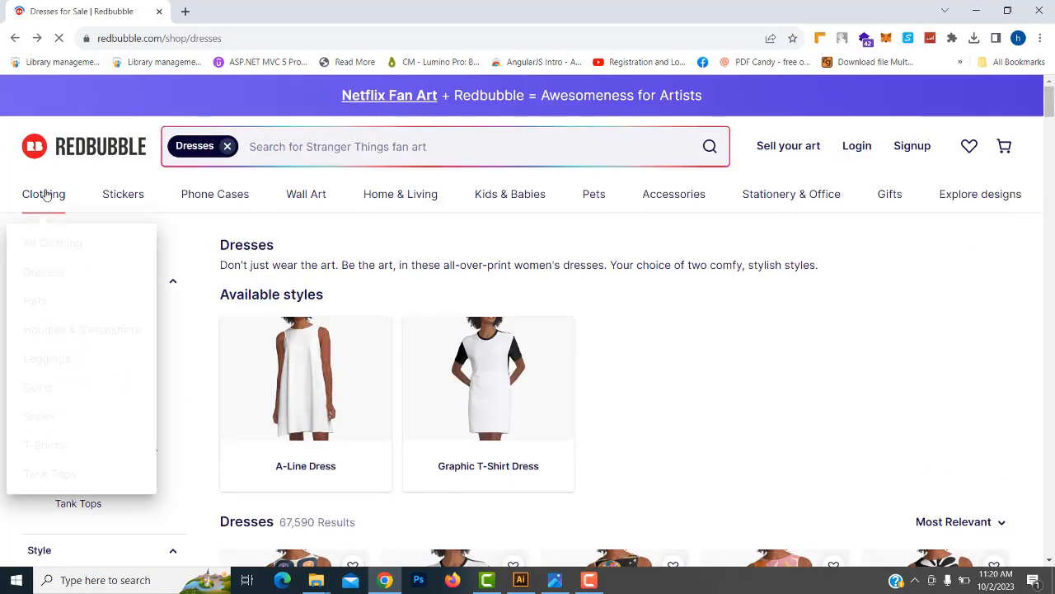
left_click(37, 303)
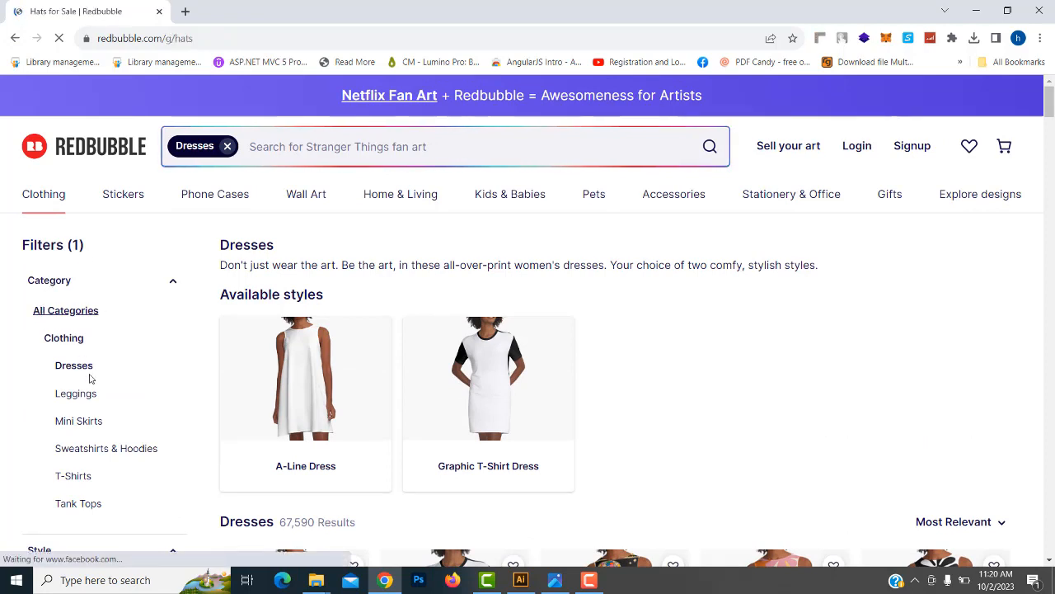
Browse the hat styles and open the "Sorry I'm late. I didn't want to come." bucket hat
scroll(355, 347, "down", 3)
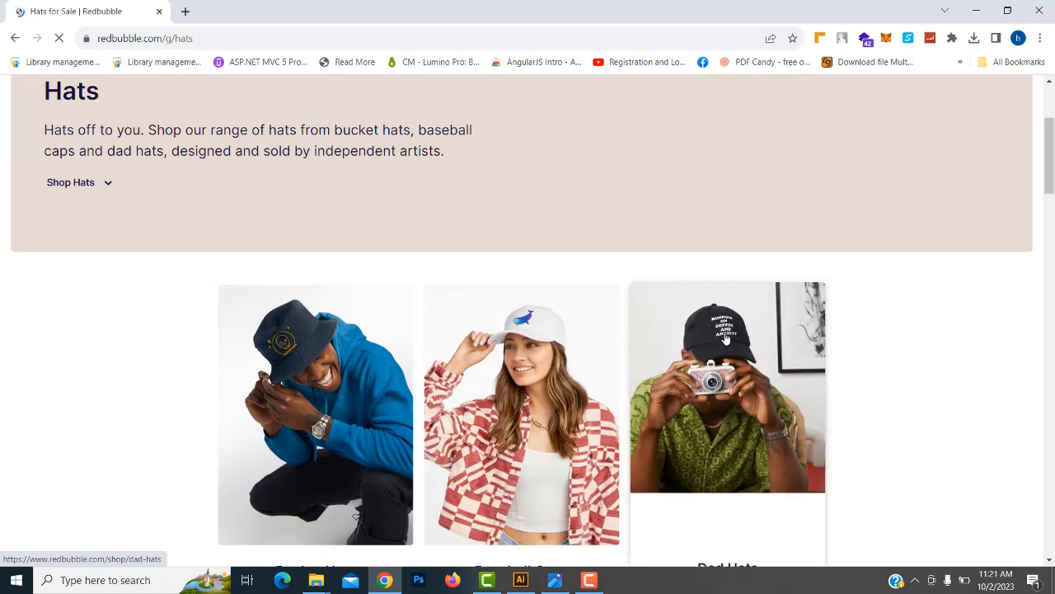
scroll(727, 336, "down", 2)
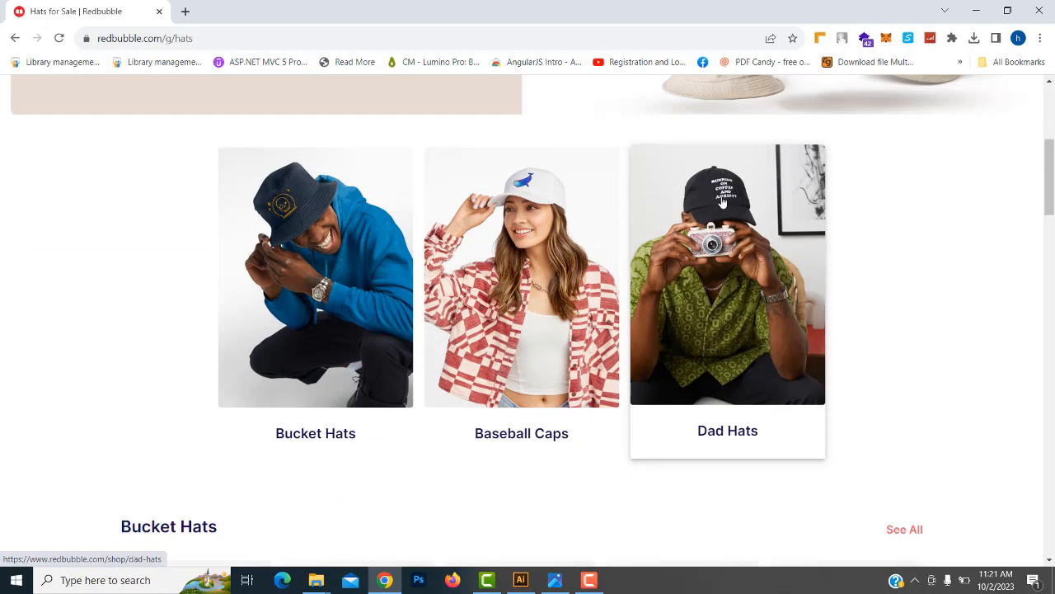
scroll(725, 206, "down", 3)
scroll(725, 208, "down", 3)
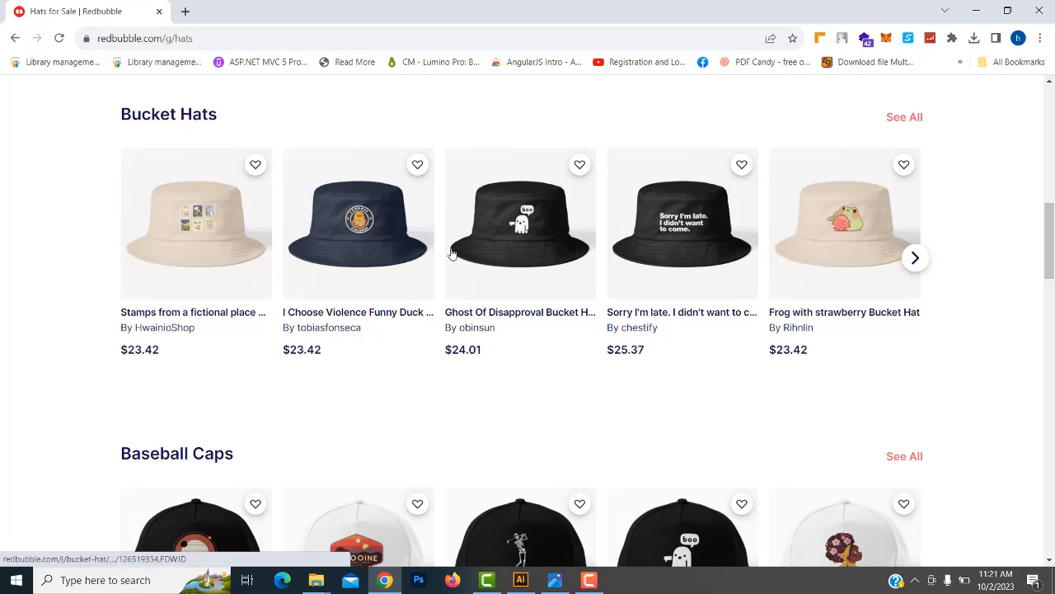
left_click(677, 237)
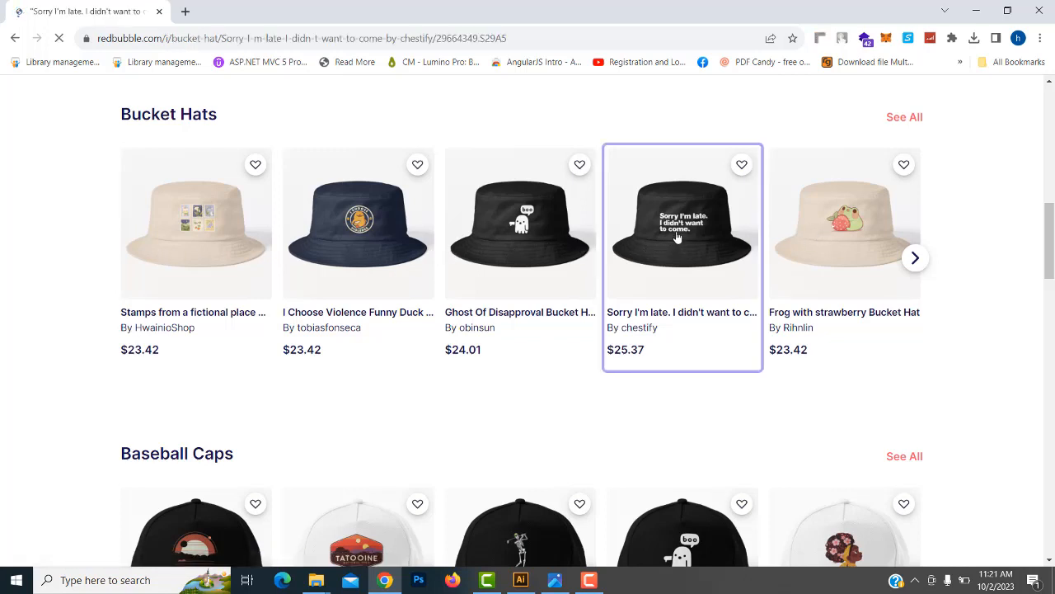
Inspect the bucket hat's printed text and preview the hat in Navy, Light Pink and Sand
scroll(566, 285, "down", 2)
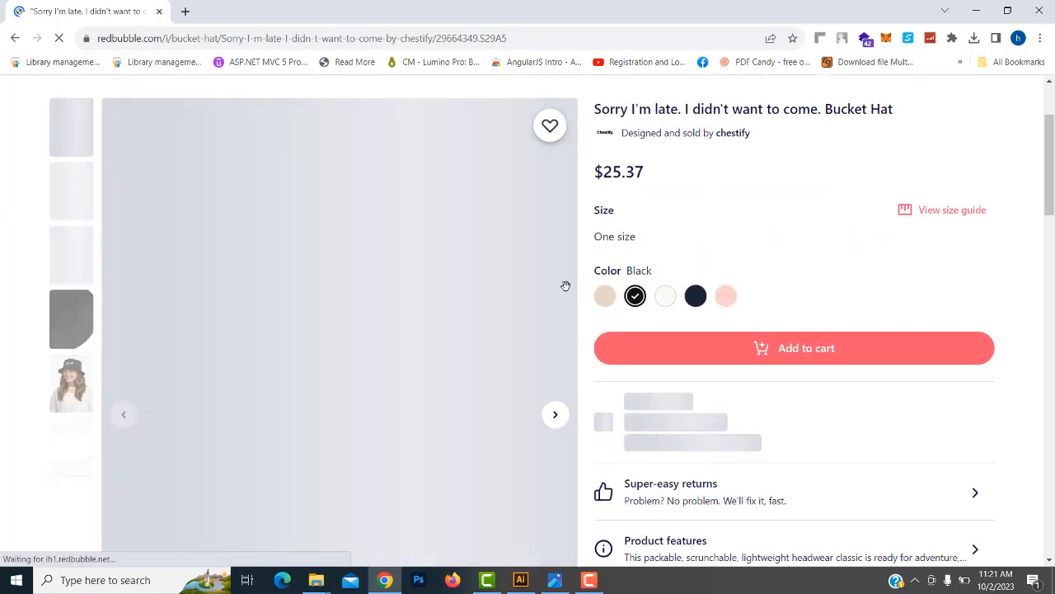
scroll(321, 441, "down", 1)
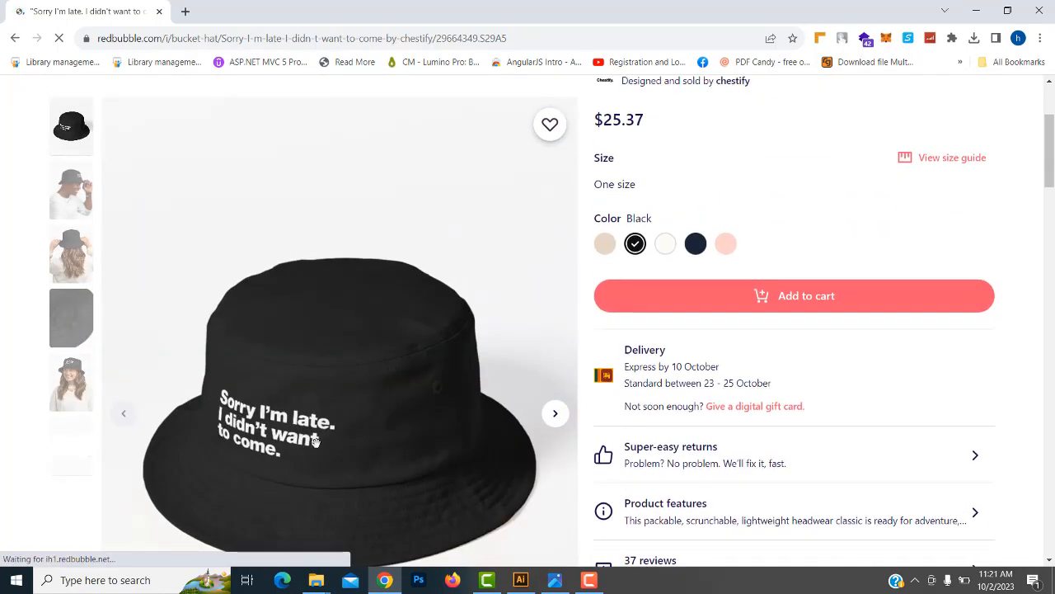
scroll(314, 451, "up", 2)
scroll(313, 437, "down", 2)
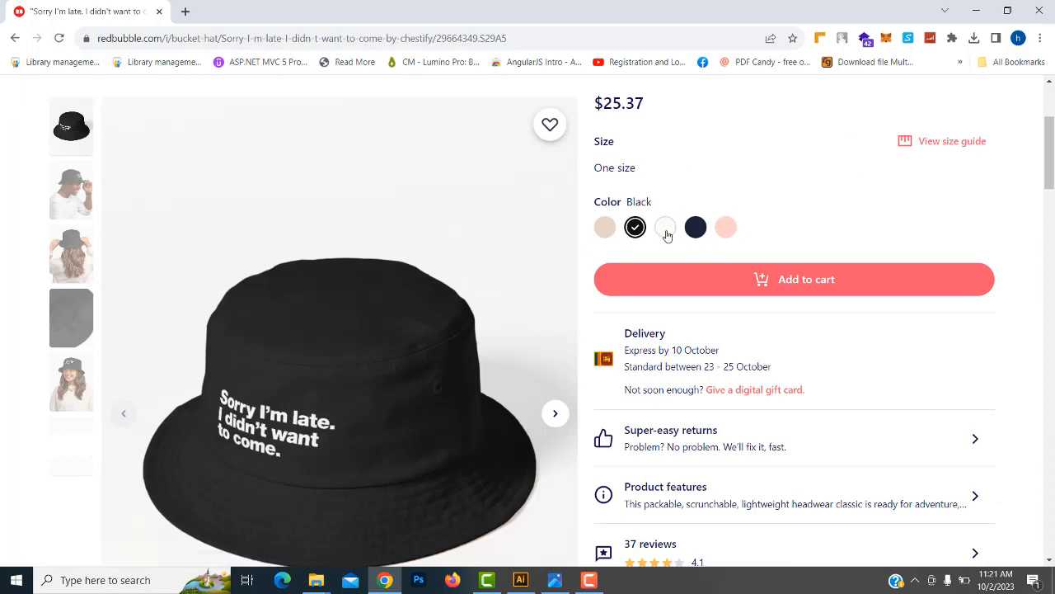
left_click(697, 233)
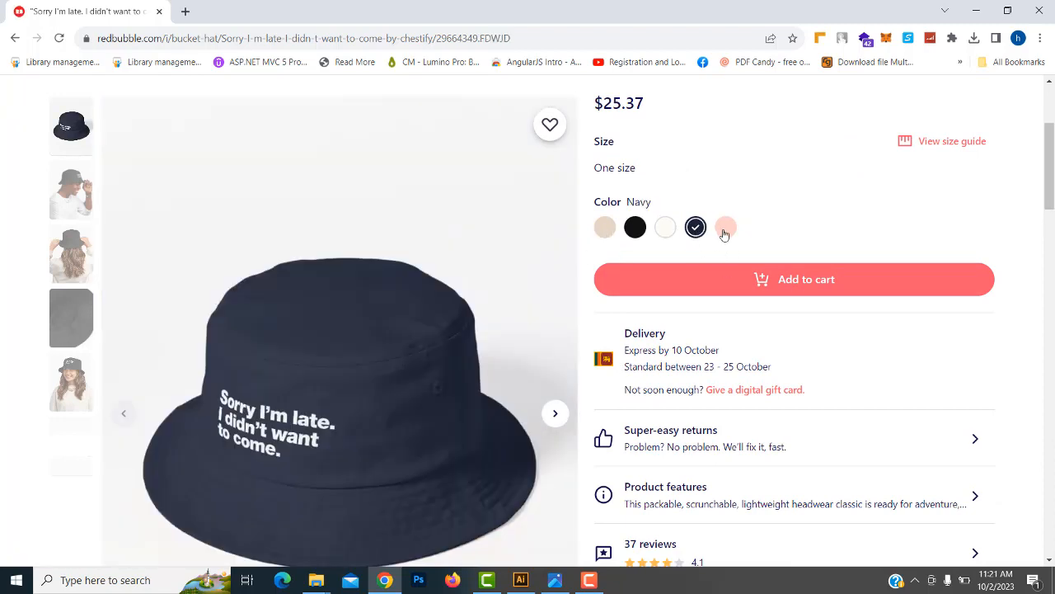
left_click(725, 231)
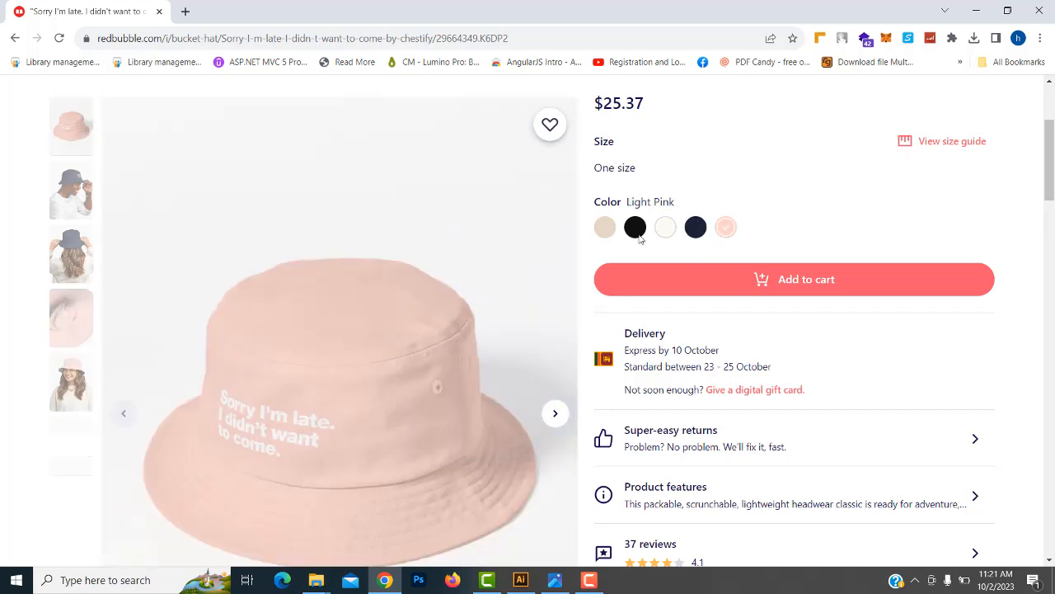
left_click(606, 232)
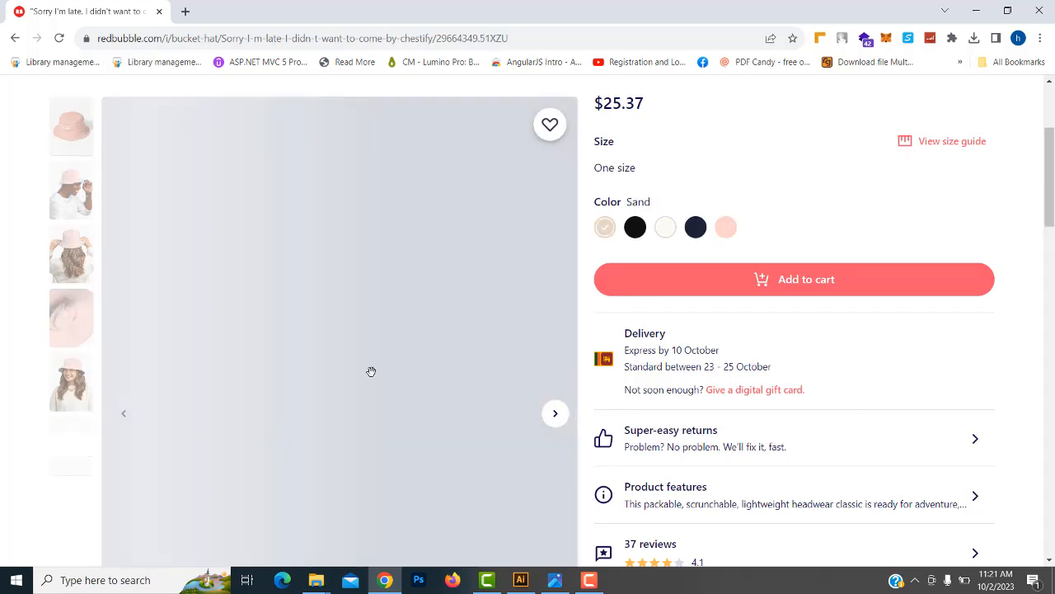
Review the other products carrying this design, more hats by the same artist and the suggested bucket hats
scroll(484, 401, "down", 6)
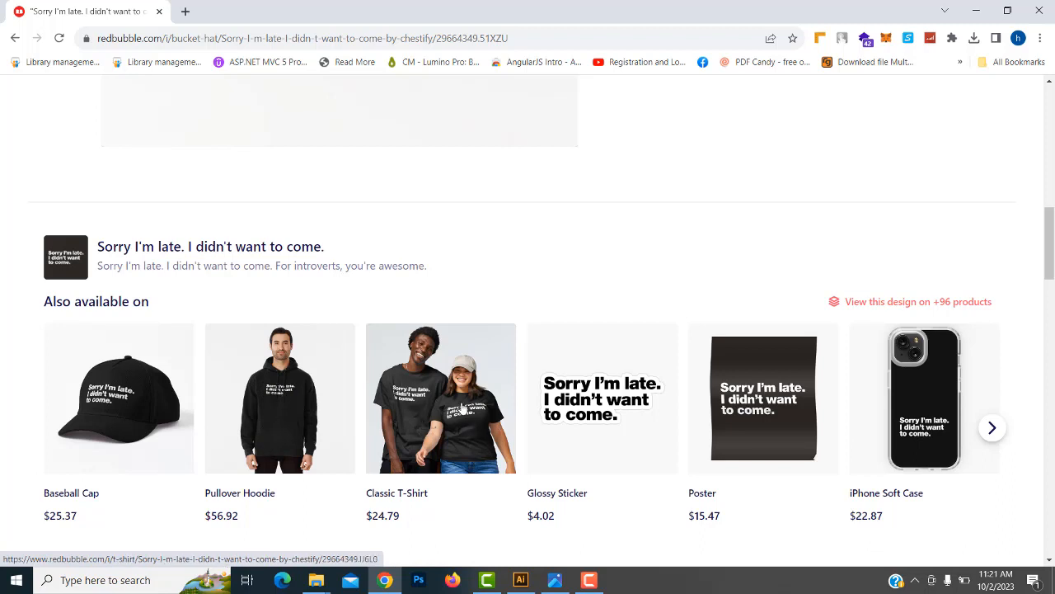
scroll(921, 422, "down", 2)
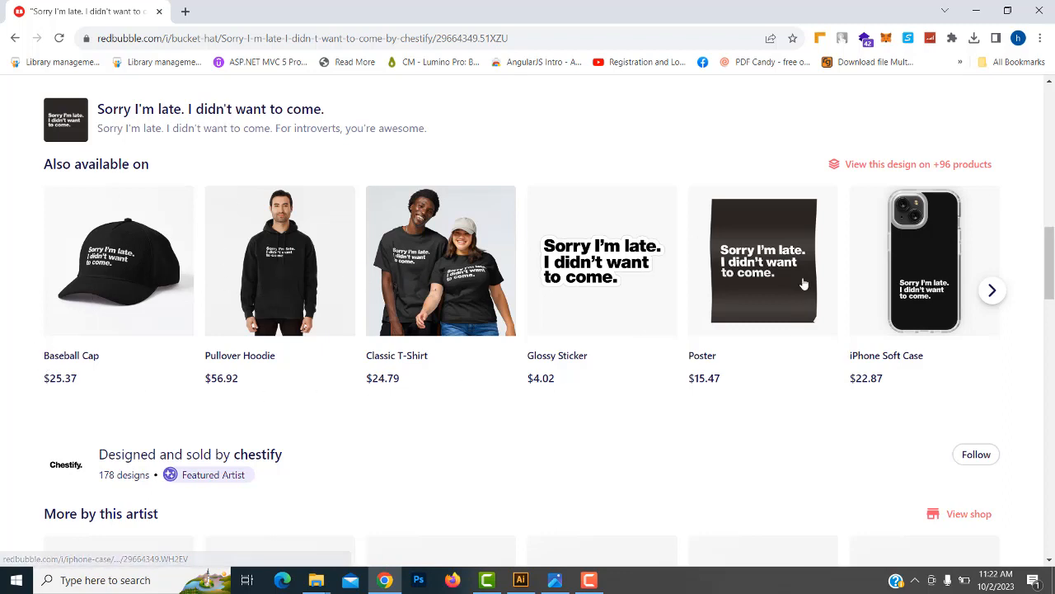
scroll(1042, 312, "down", 5)
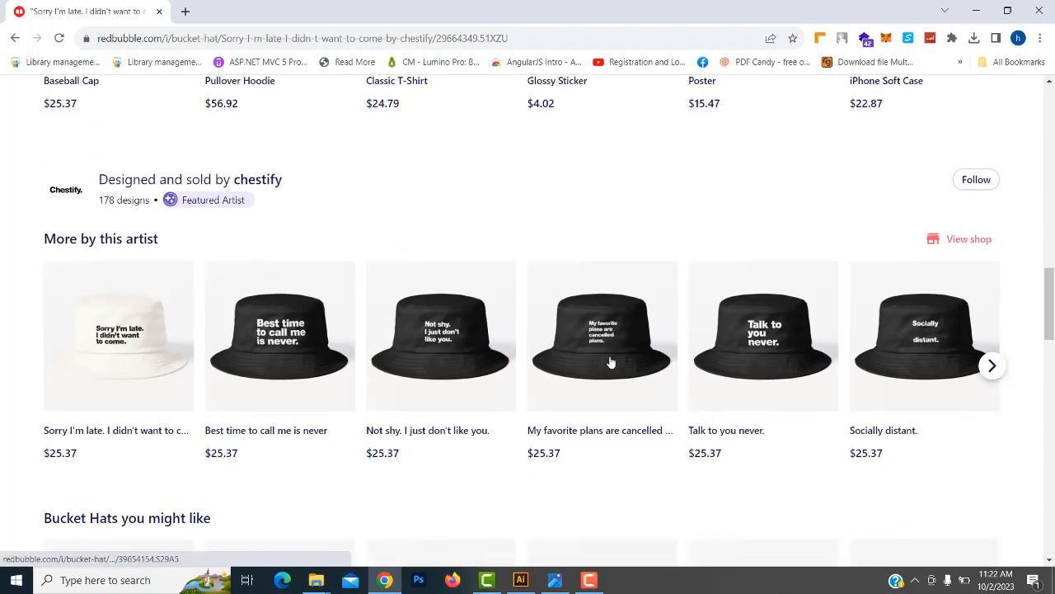
scroll(118, 431, "down", 1)
scroll(118, 431, "down", 2)
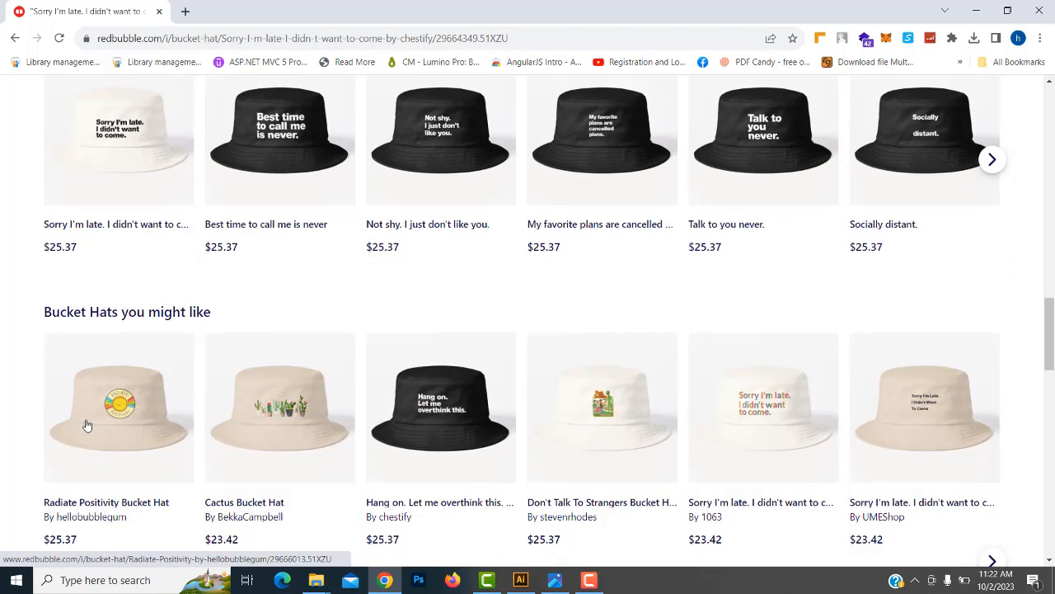
Leave the bucket hat's recommendations and open the Samsung Galaxy category under Phone Cases
scroll(952, 434, "up", 6)
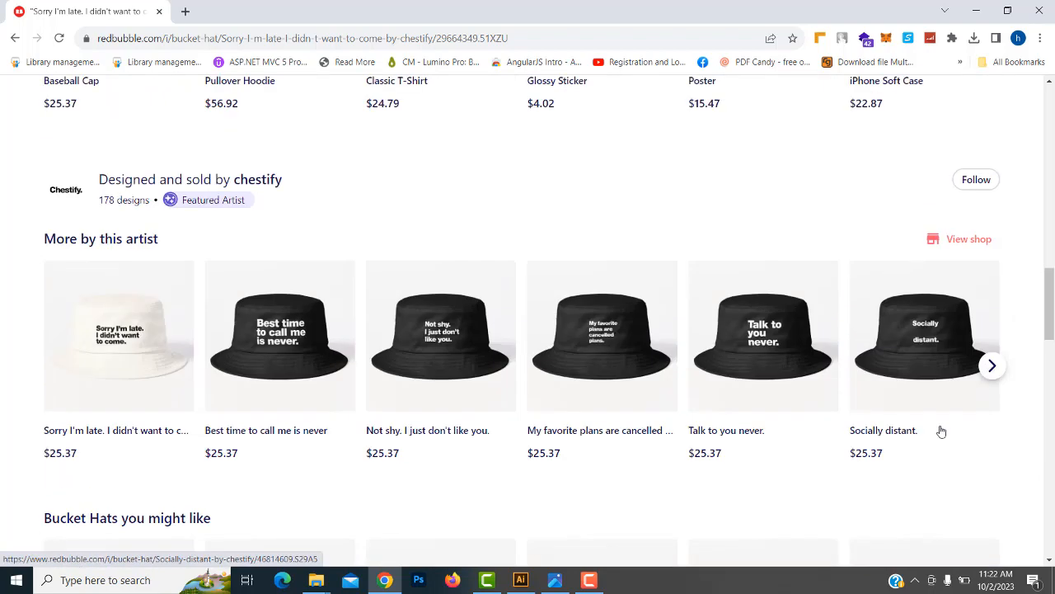
scroll(953, 461, "up", 6)
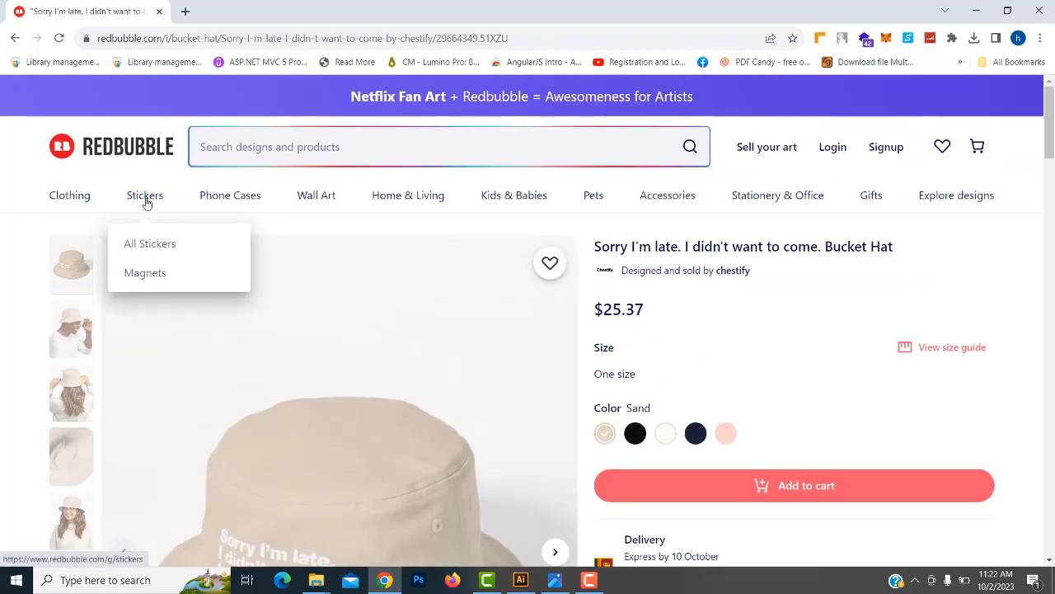
mouse_move(232, 208)
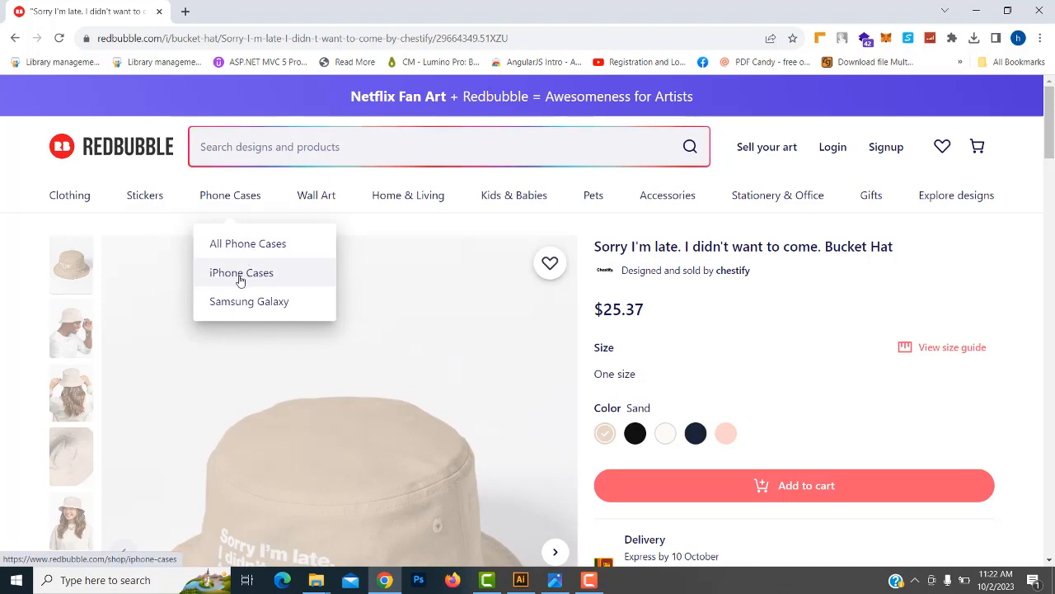
left_click(256, 302)
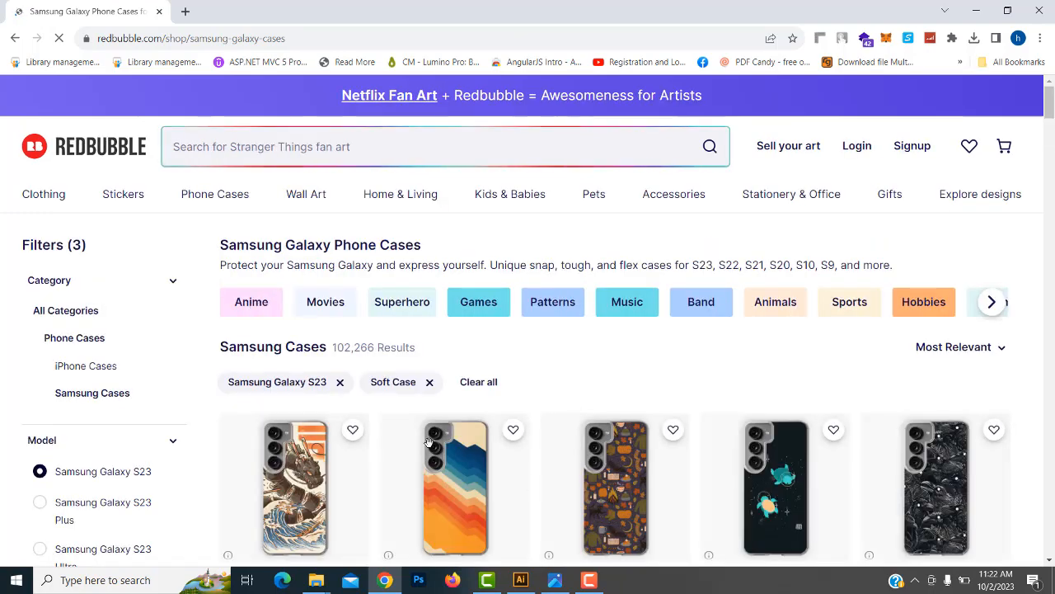
Browse the Samsung Galaxy S23 soft case designs and the available filters
scroll(451, 419, "down", 2)
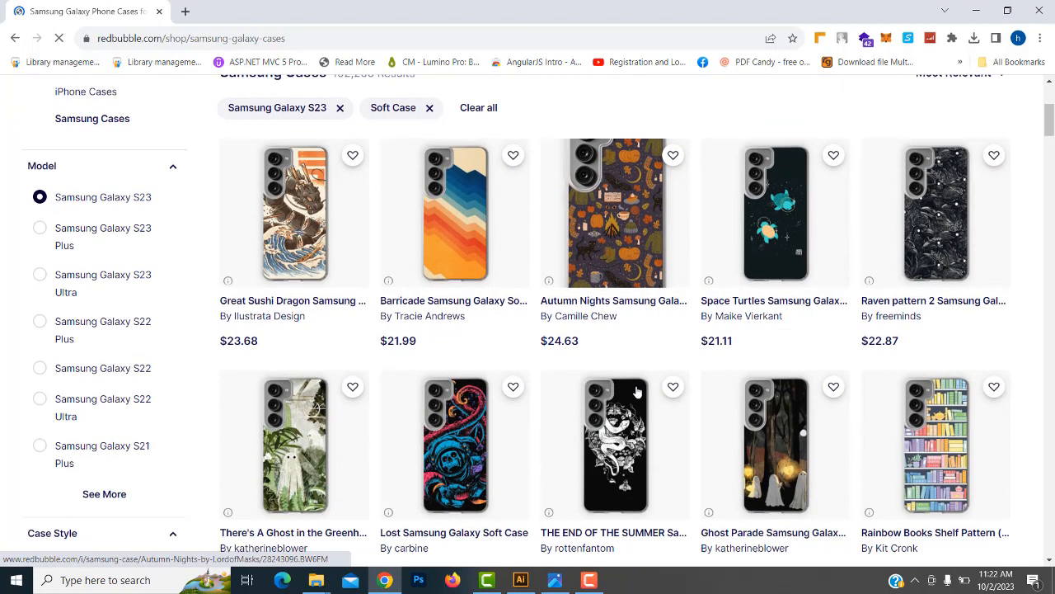
scroll(610, 379, "down", 2)
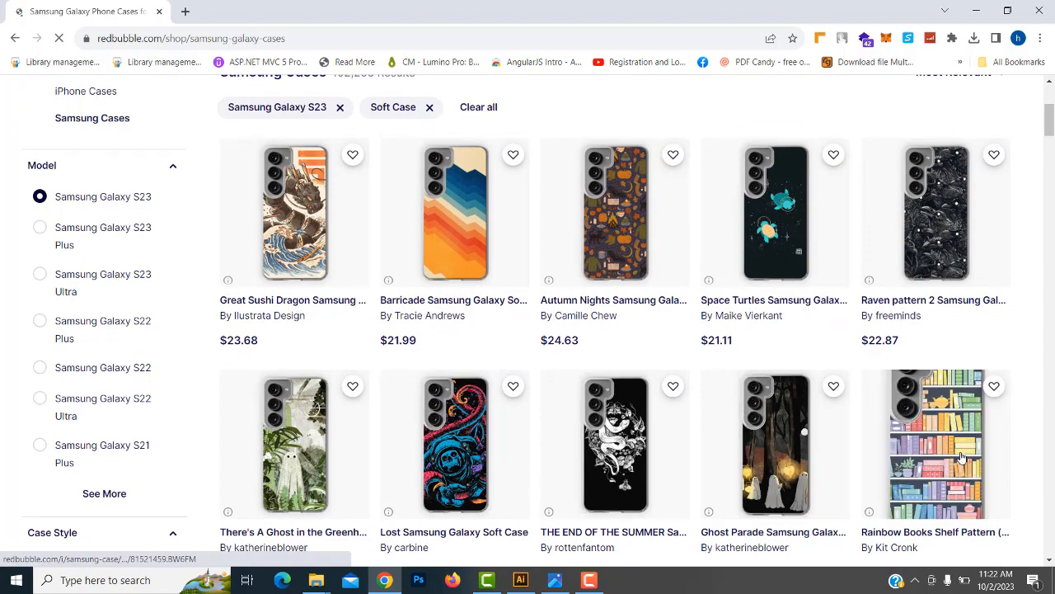
scroll(288, 391, "down", 5)
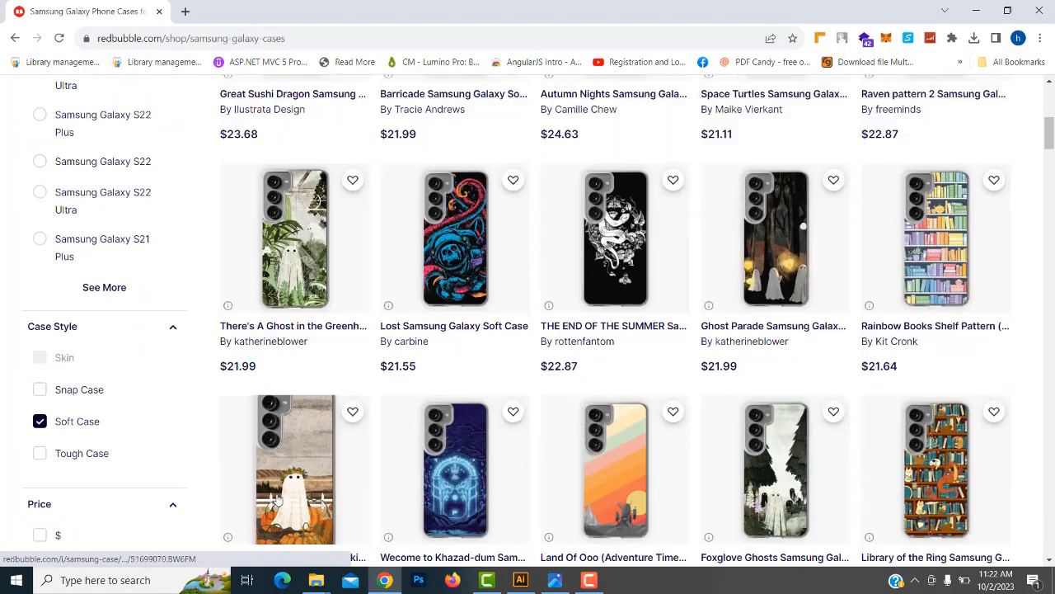
scroll(610, 346, "down", 2)
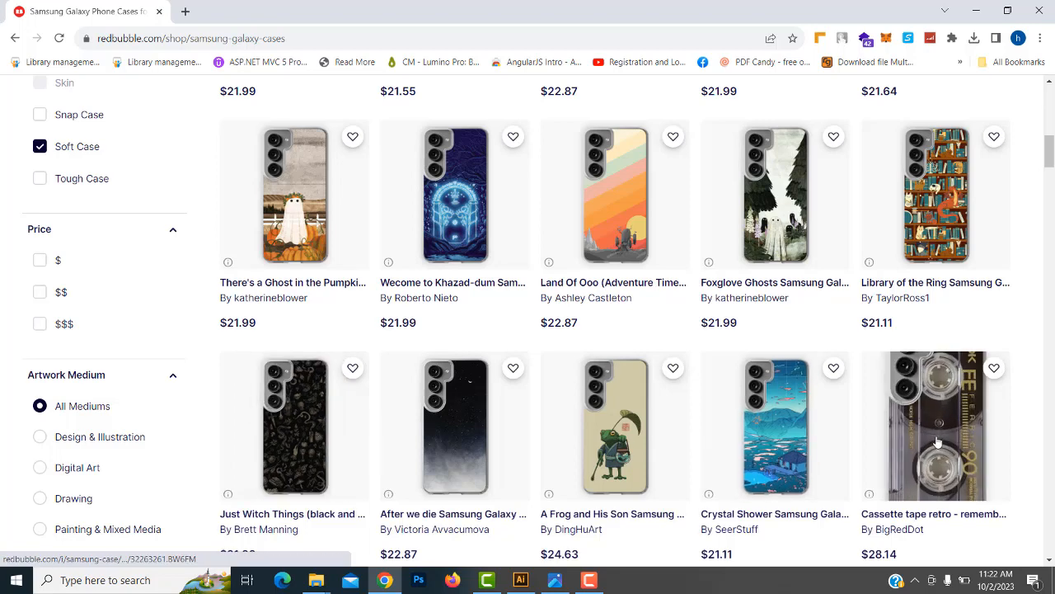
scroll(938, 429, "down", 3)
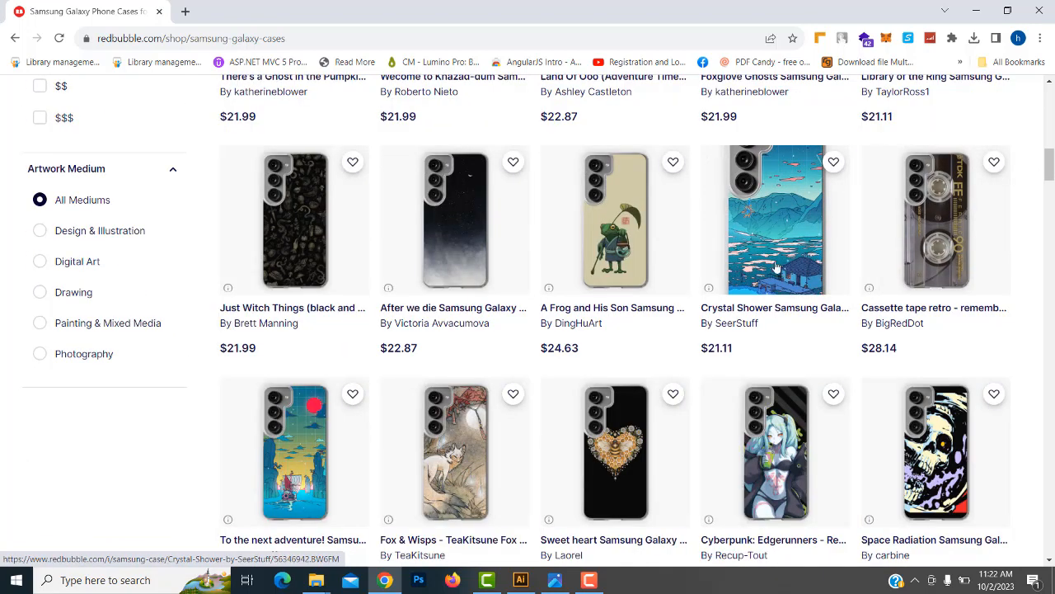
Open the Sell your art page and go on to the Join Redbubble sign-up form
scroll(800, 281, "up", 1)
scroll(808, 318, "up", 12)
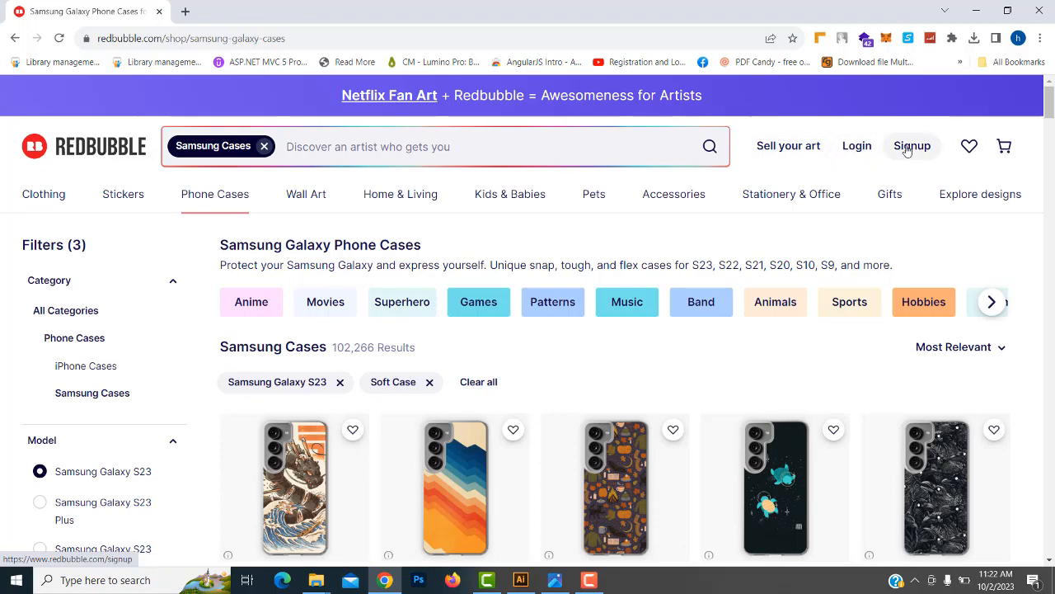
left_click(790, 148)
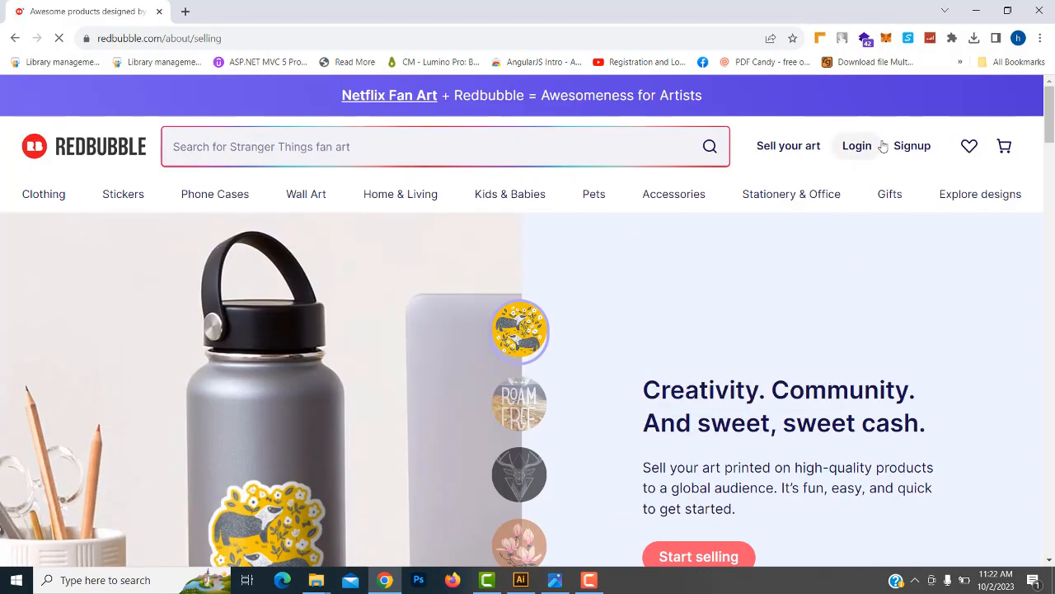
left_click(908, 148)
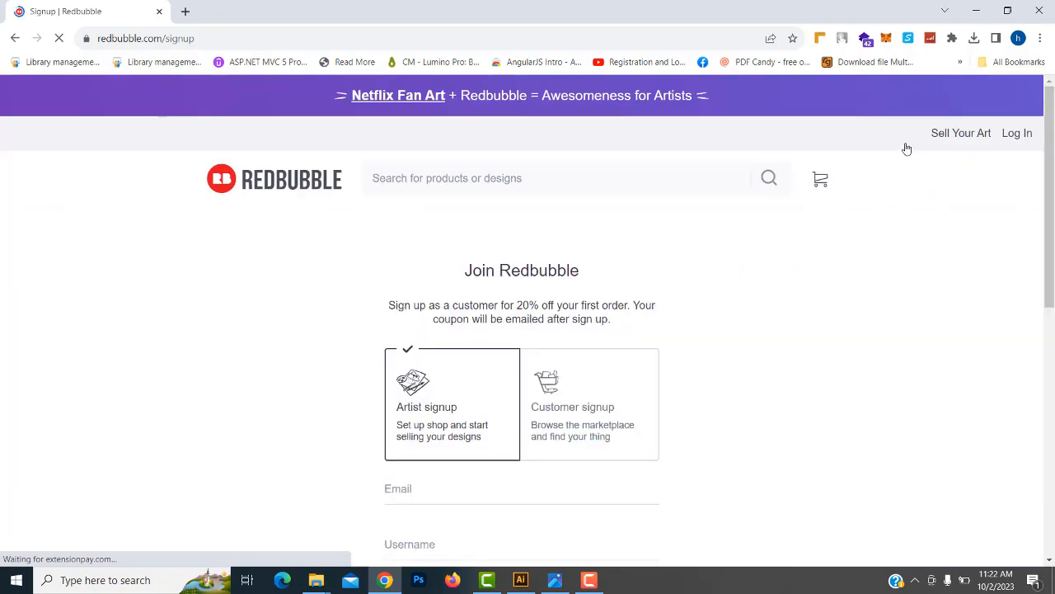
scroll(849, 360, "down", 3)
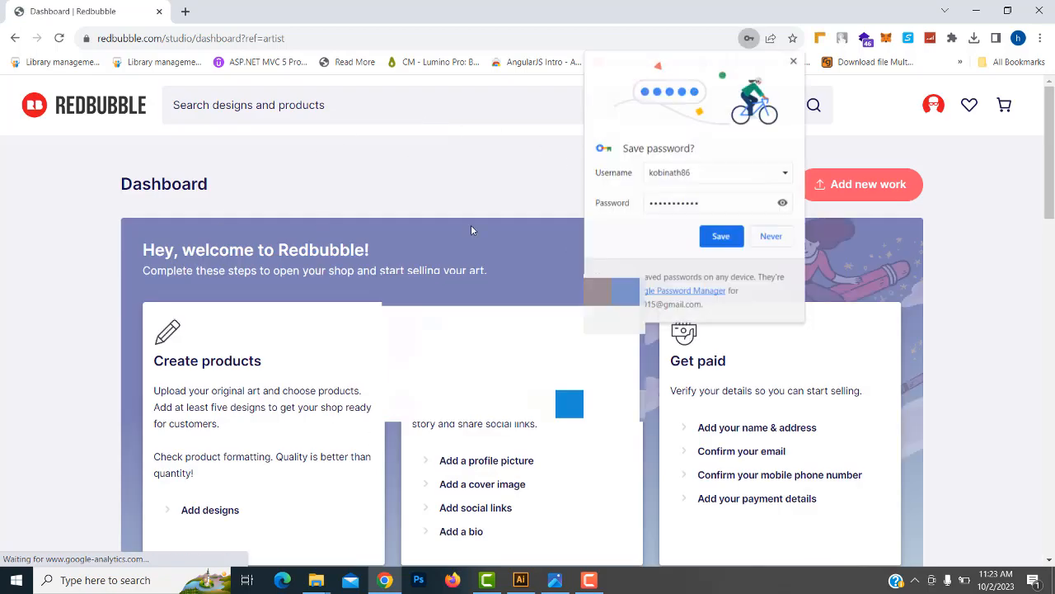
Dismiss the browser's offer to save the new account's password
left_click(794, 61)
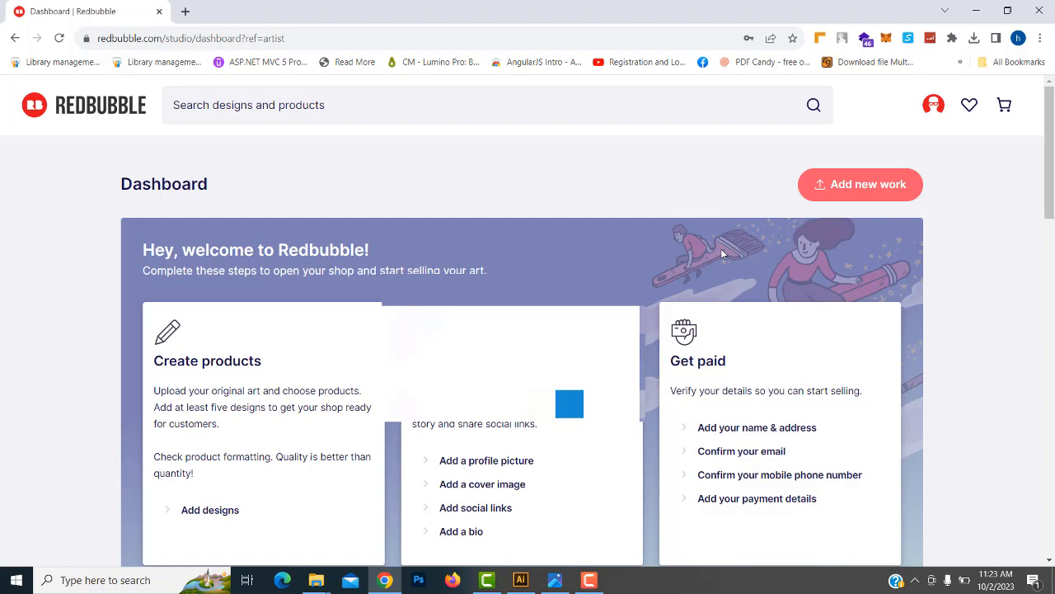
left_click(593, 584)
left_click(1035, 524)
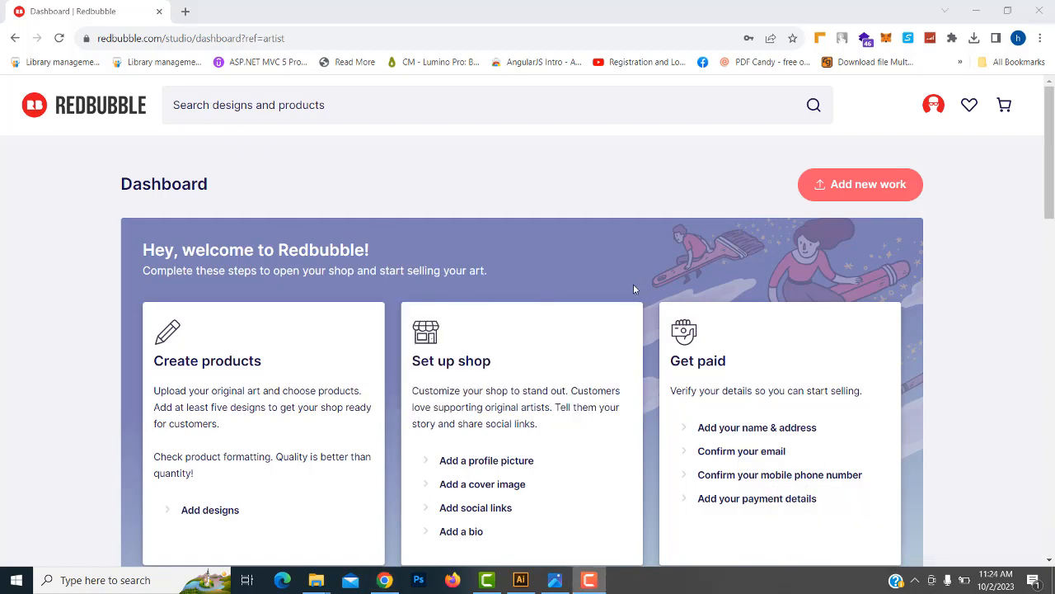
Review the dashboard's Create products, Set up shop and Get paid checklists and the notes on what follows completion
scroll(572, 226, "down", 1)
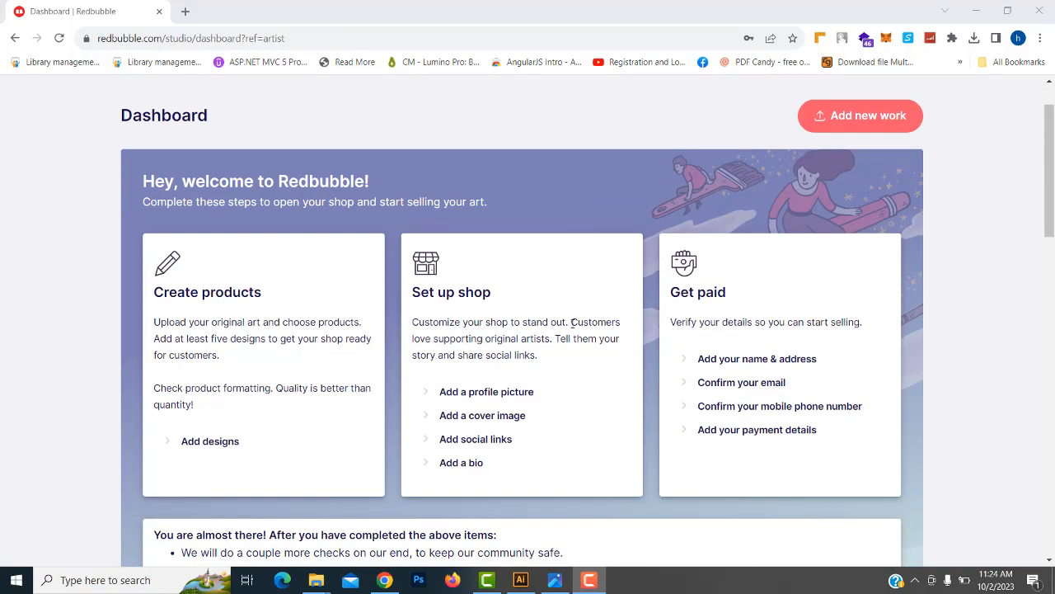
scroll(742, 321, "down", 6)
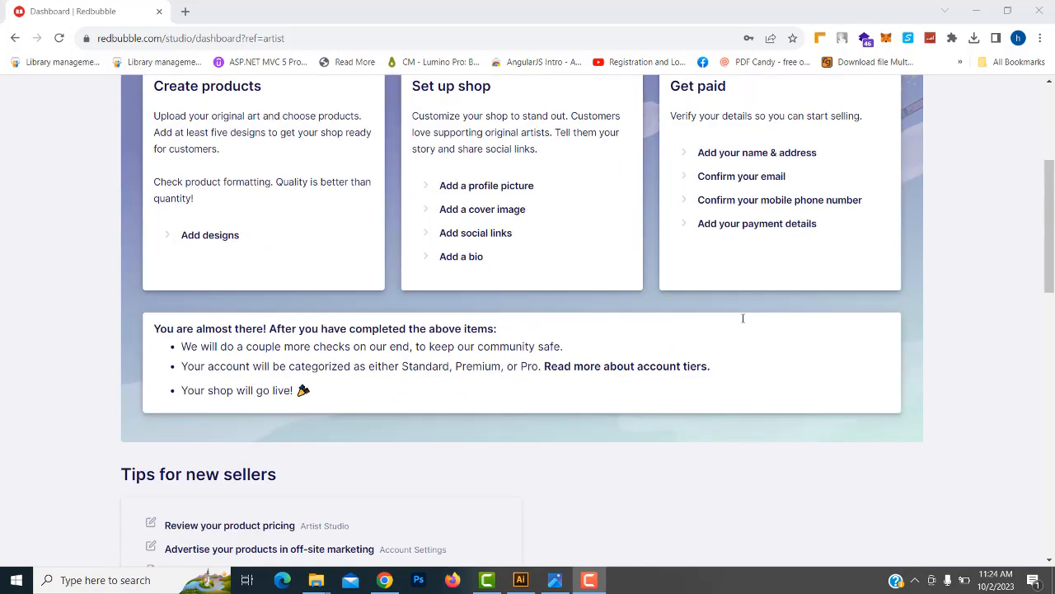
scroll(745, 315, "up", 3)
scroll(743, 318, "up", 2)
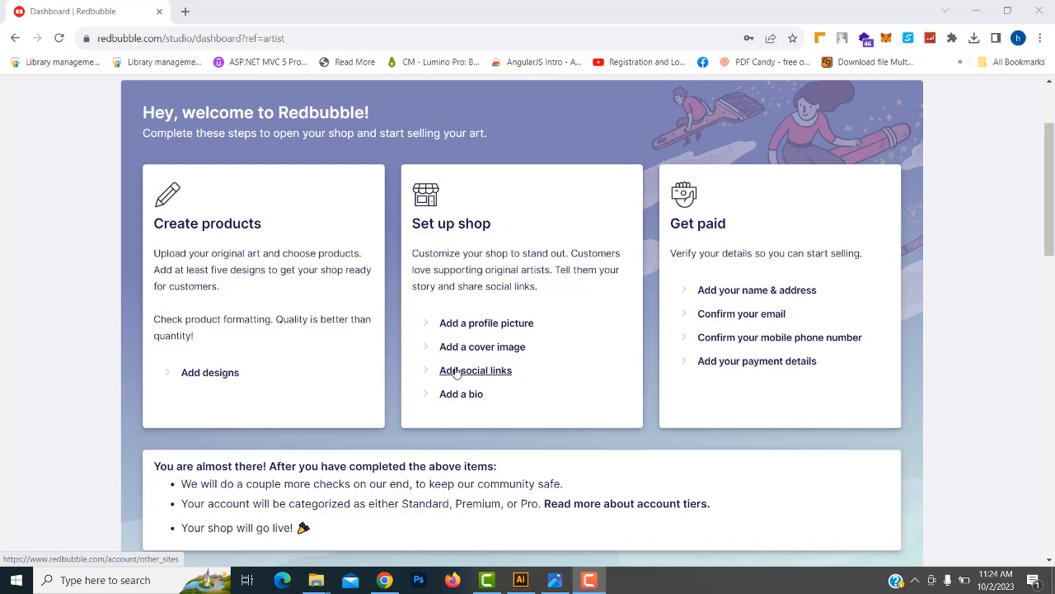
scroll(312, 324, "up", 2)
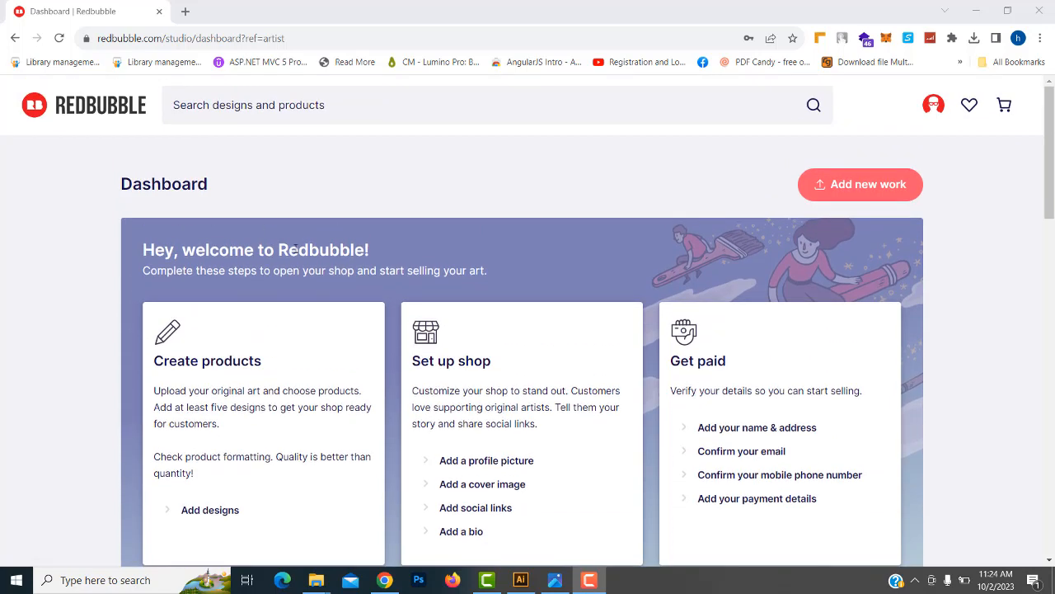
Examine the individual Set up shop tasks and the Get paid verification tasks on the dashboard
scroll(433, 268, "down", 2)
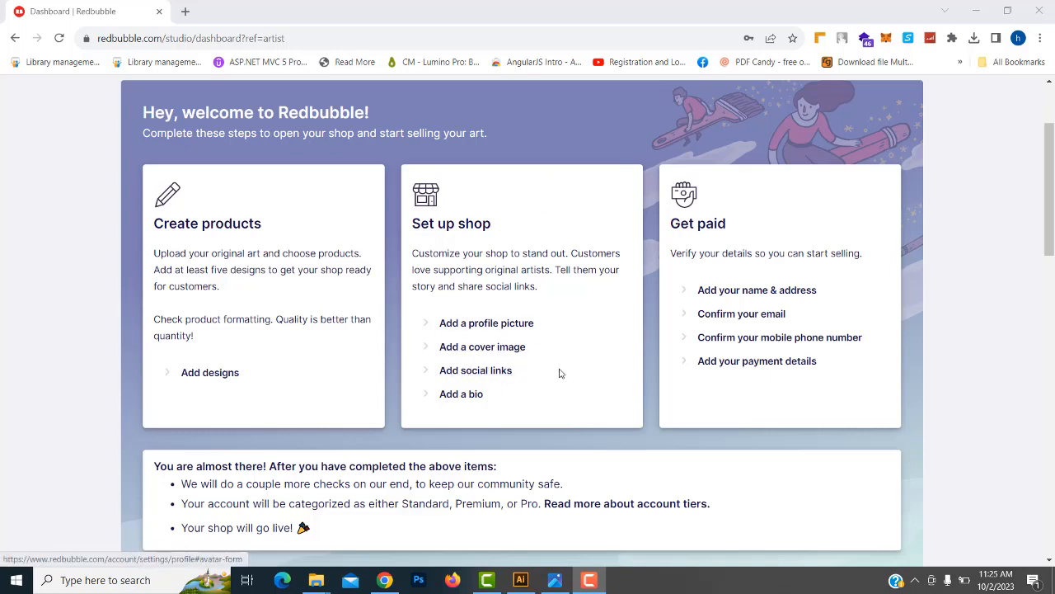
scroll(300, 228, "up", 2)
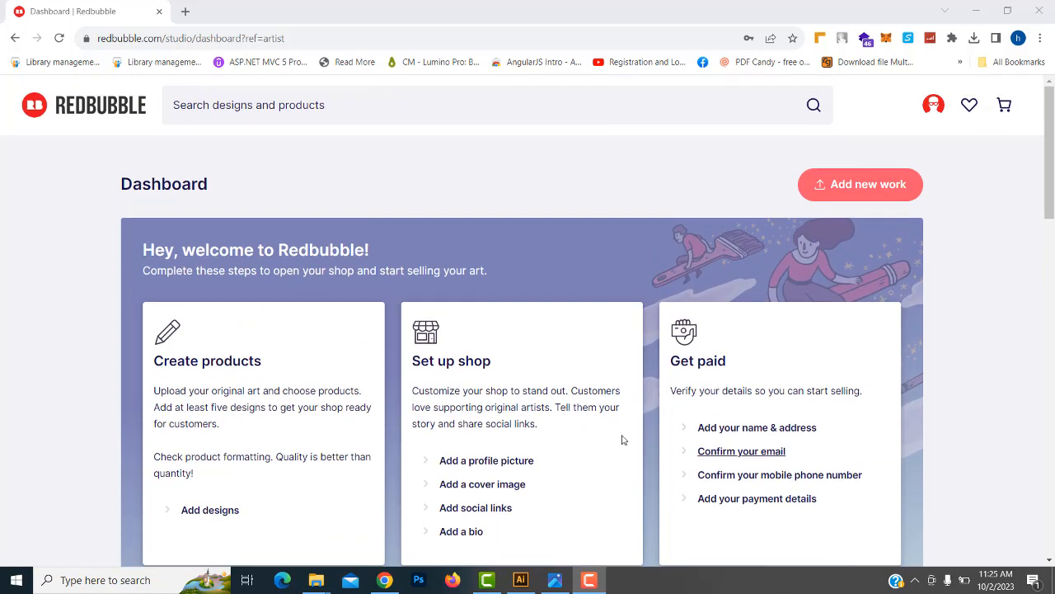
scroll(599, 285, "down", 2)
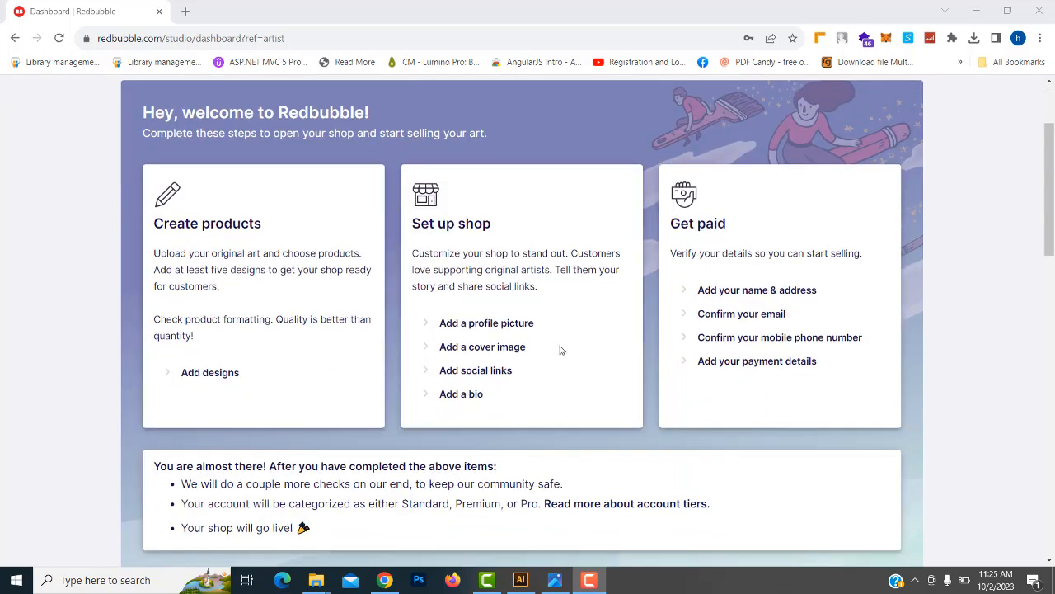
scroll(483, 358, "up", 1)
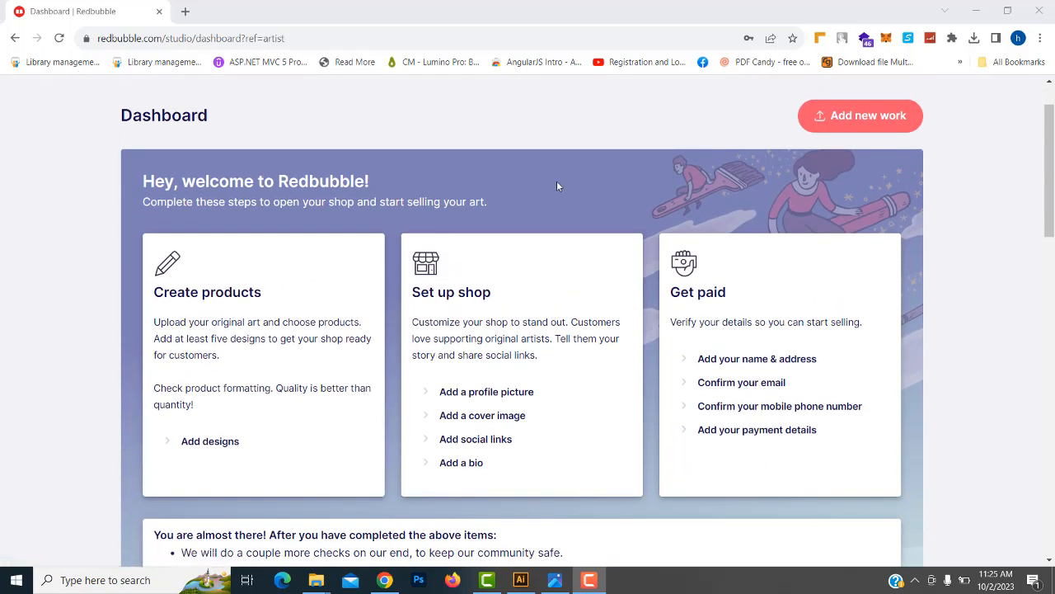
scroll(556, 186, "up", 1)
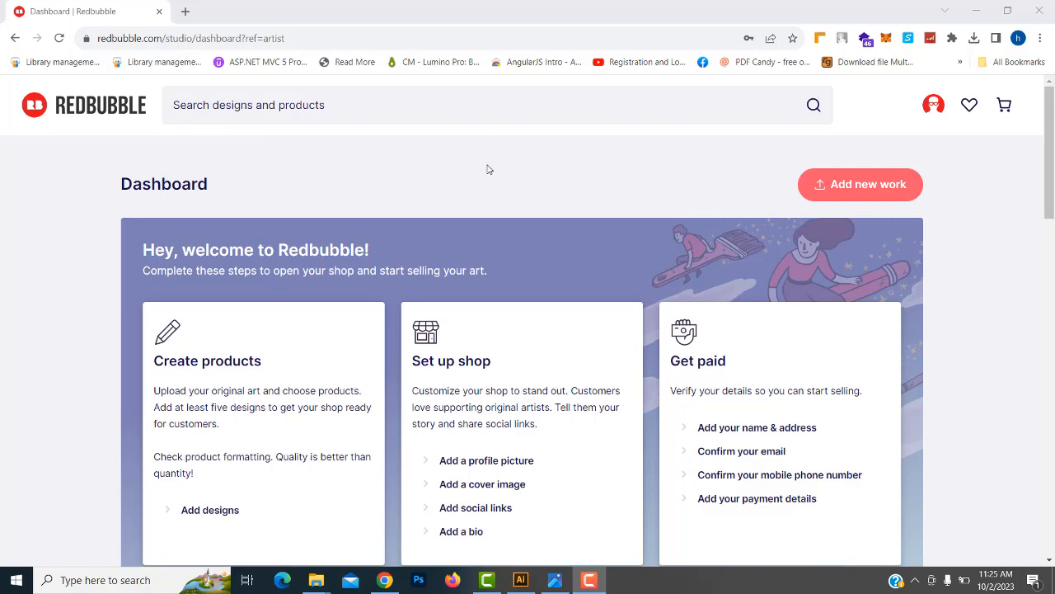
scroll(488, 247, "down", 1)
scroll(474, 442, "down", 1)
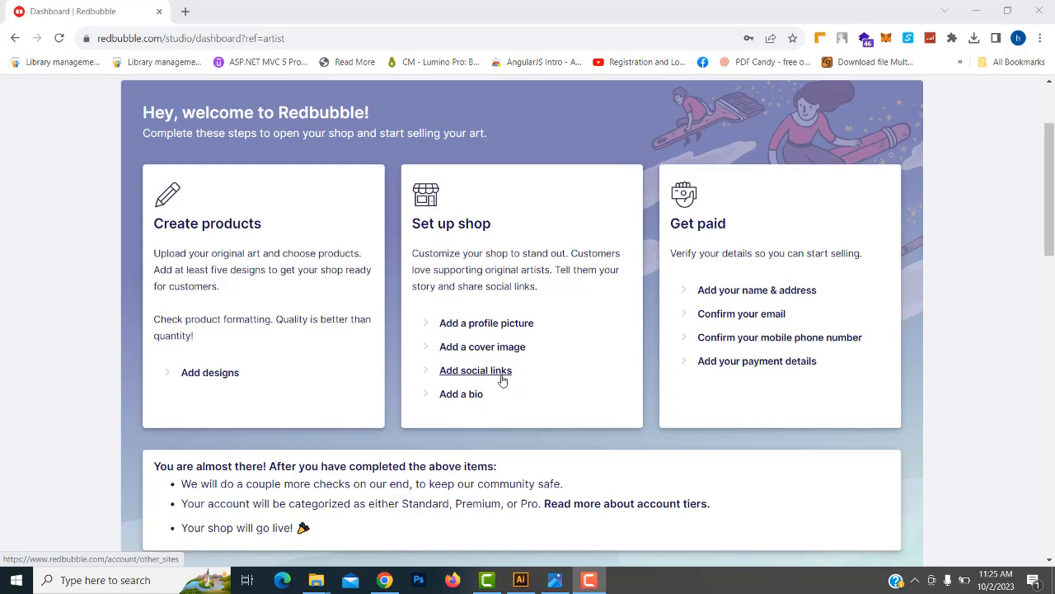
scroll(504, 381, "up", 2)
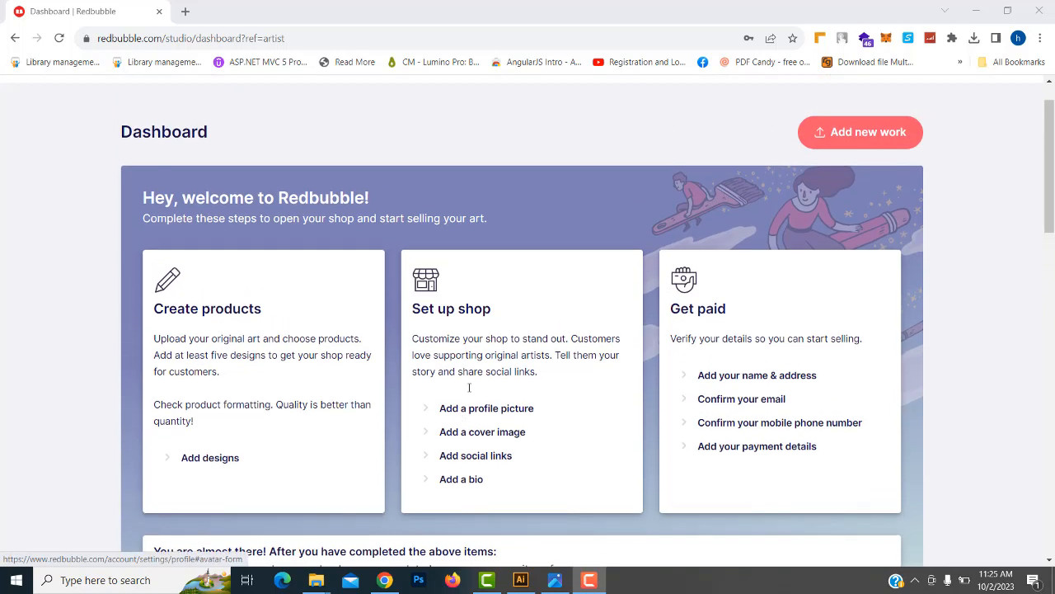
scroll(449, 377, "down", 2)
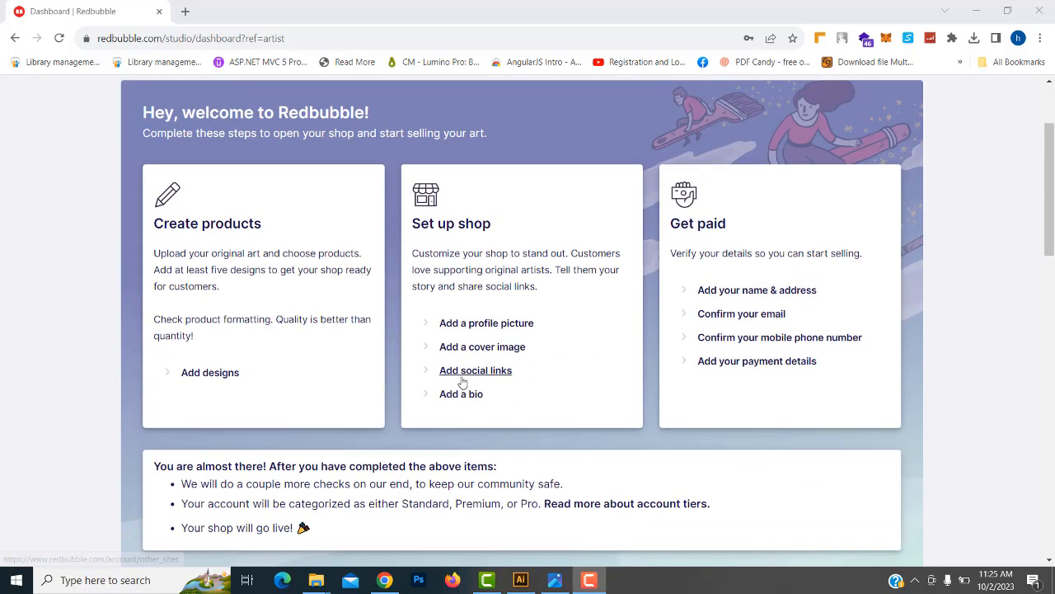
Open the profile picture settings from the Set up shop checklist
scroll(470, 247, "up", 1)
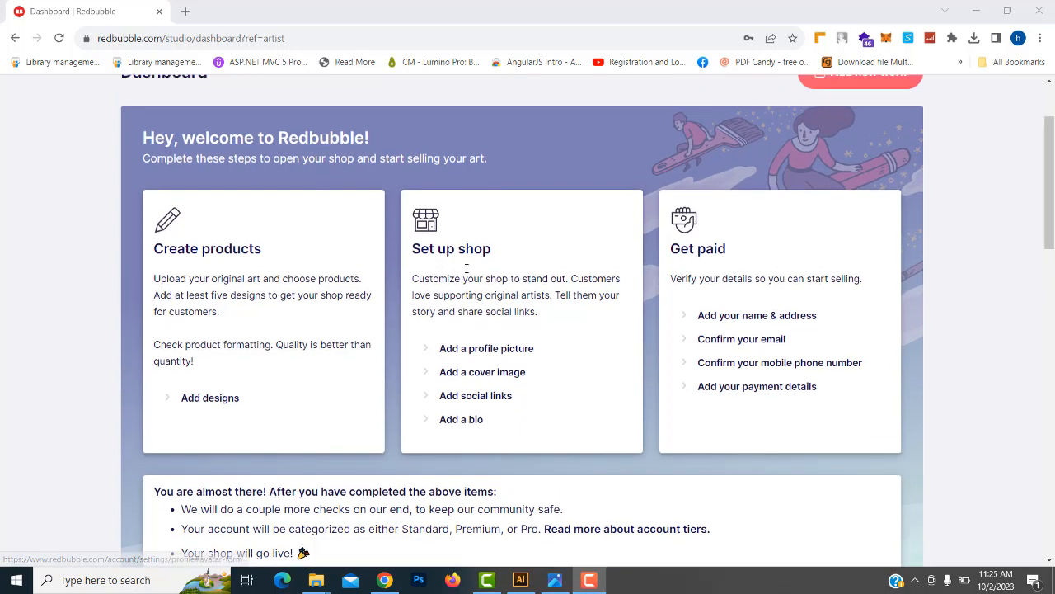
scroll(232, 133, "up", 1)
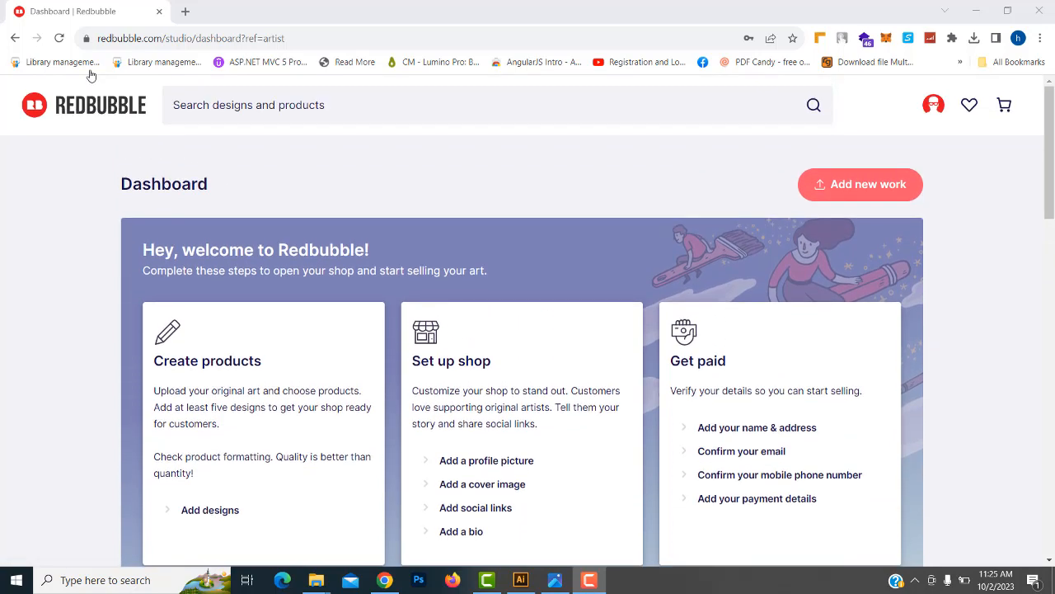
scroll(426, 262, "down", 2)
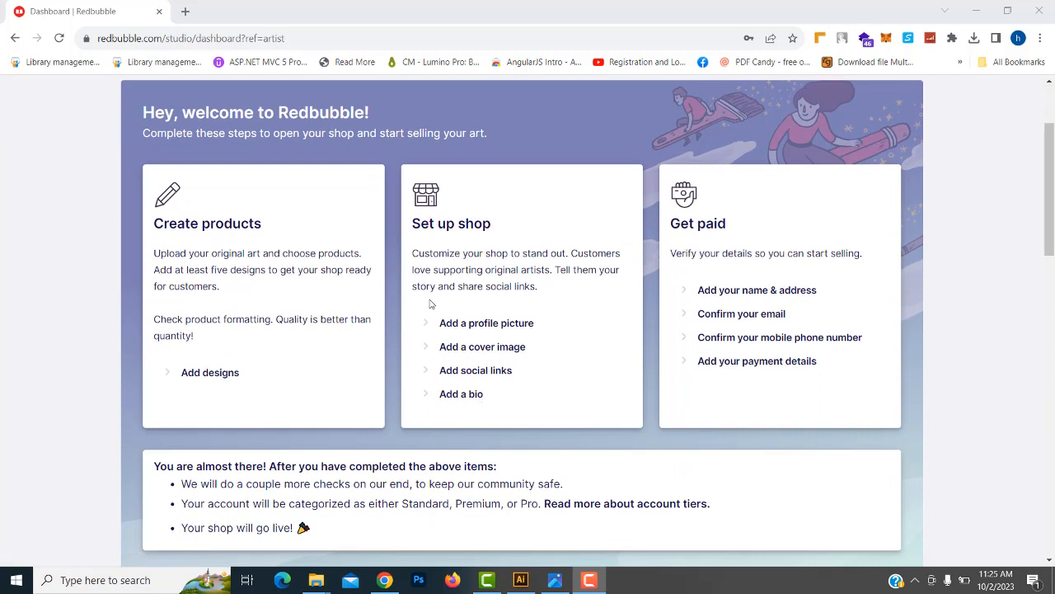
left_click(483, 326)
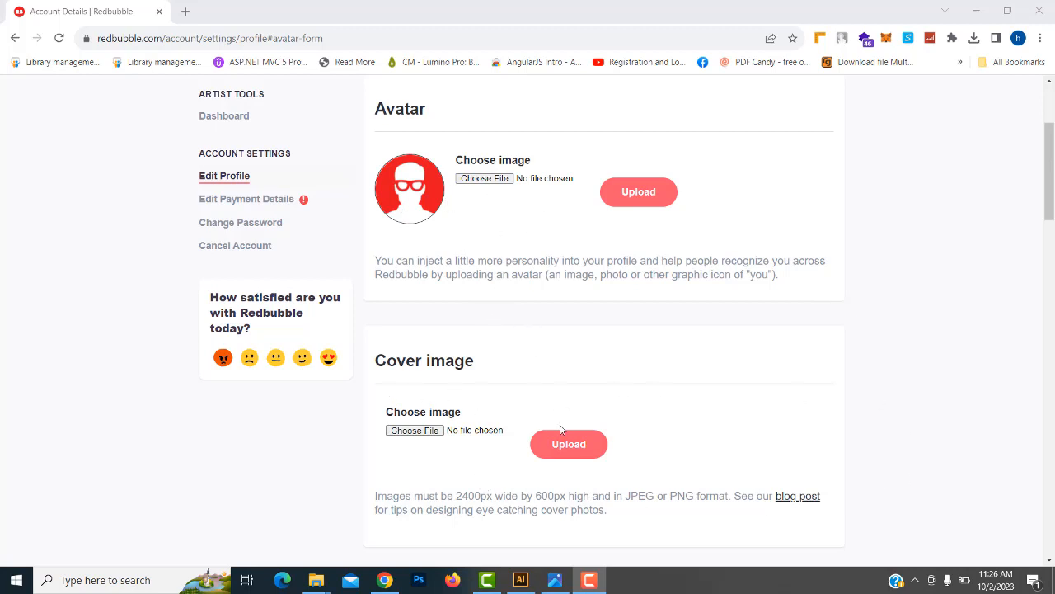
Read the required width and height for the cover image and the guidance on uploading an avatar
left_click_drag(457, 499, 489, 496)
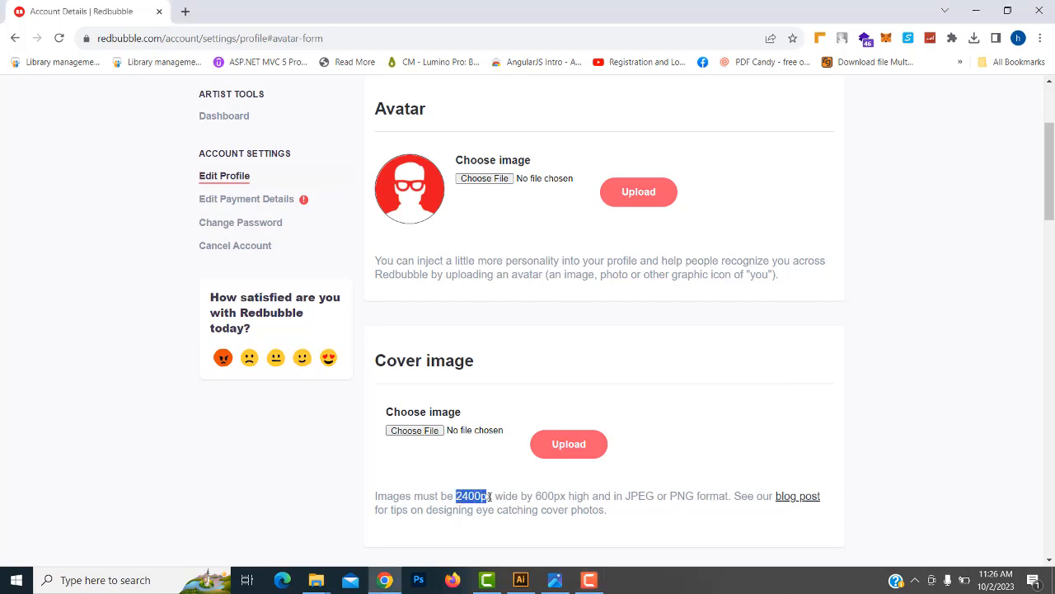
double_click(539, 495)
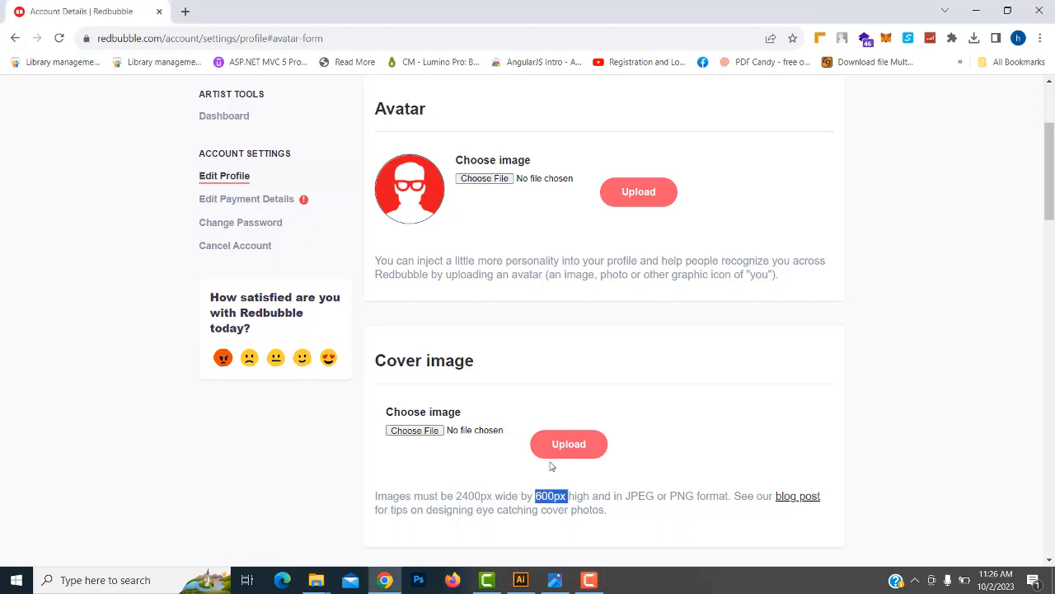
left_click(724, 276)
left_click_drag(377, 258, 779, 277)
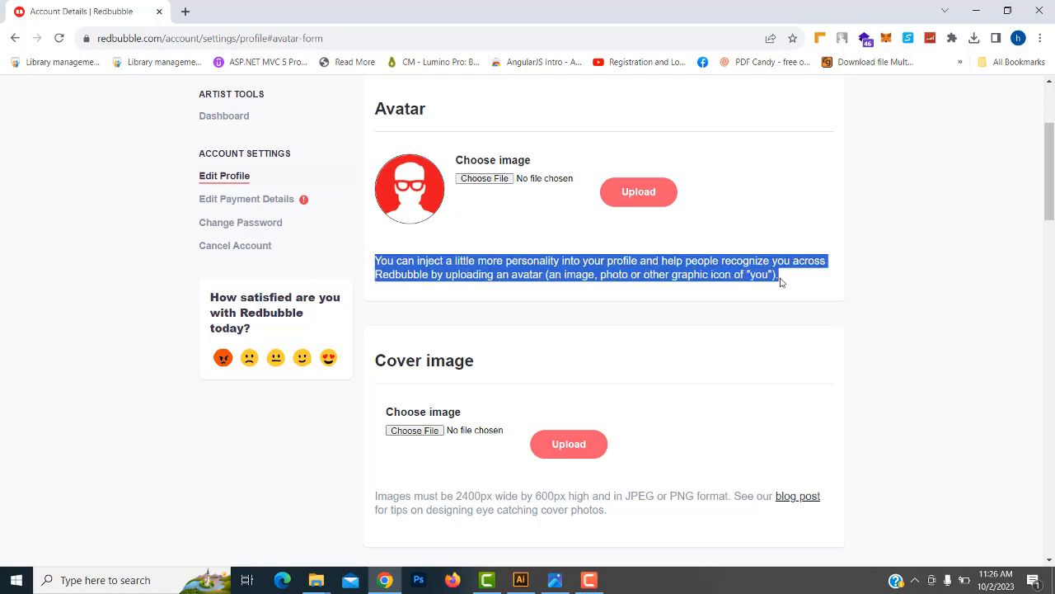
double_click(720, 275)
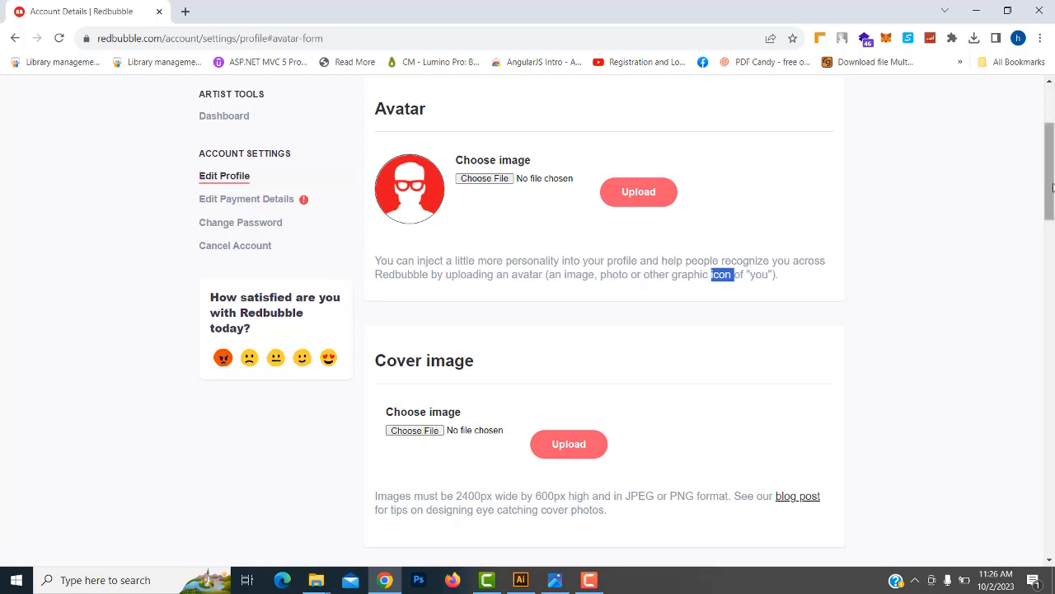
Look over the cover image and profile fields in the account settings, and return to the artist dashboard's setup checklists
left_click_drag(1047, 191, 1044, 225)
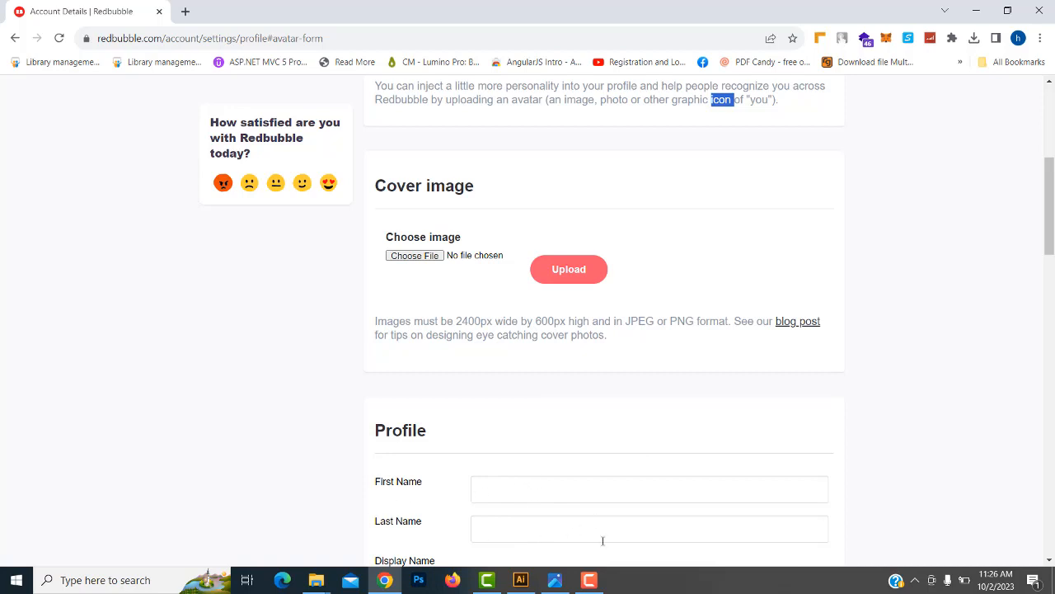
scroll(1010, 423, "up", 3)
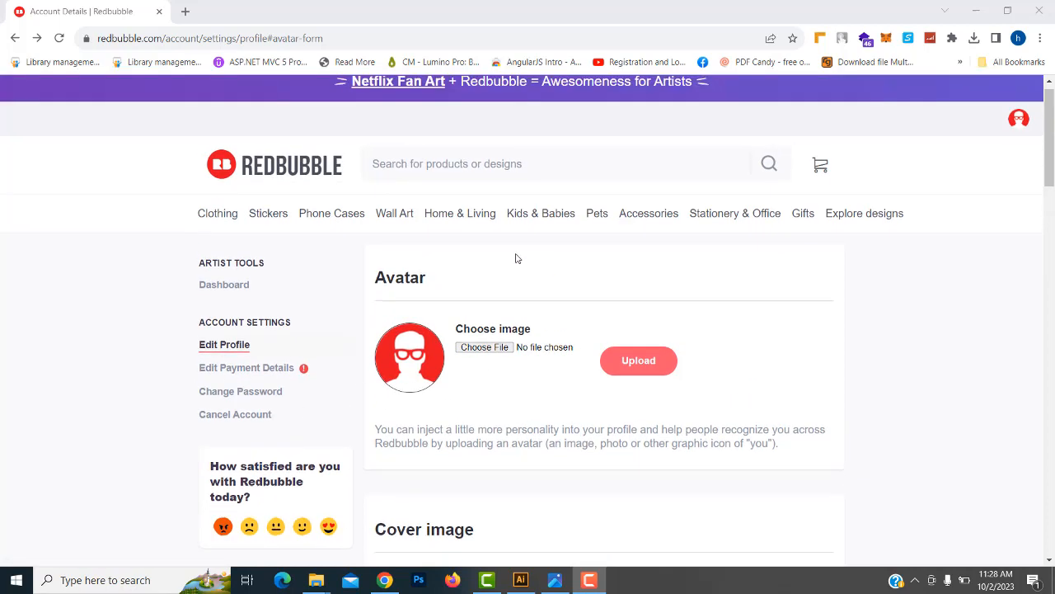
left_click(12, 38)
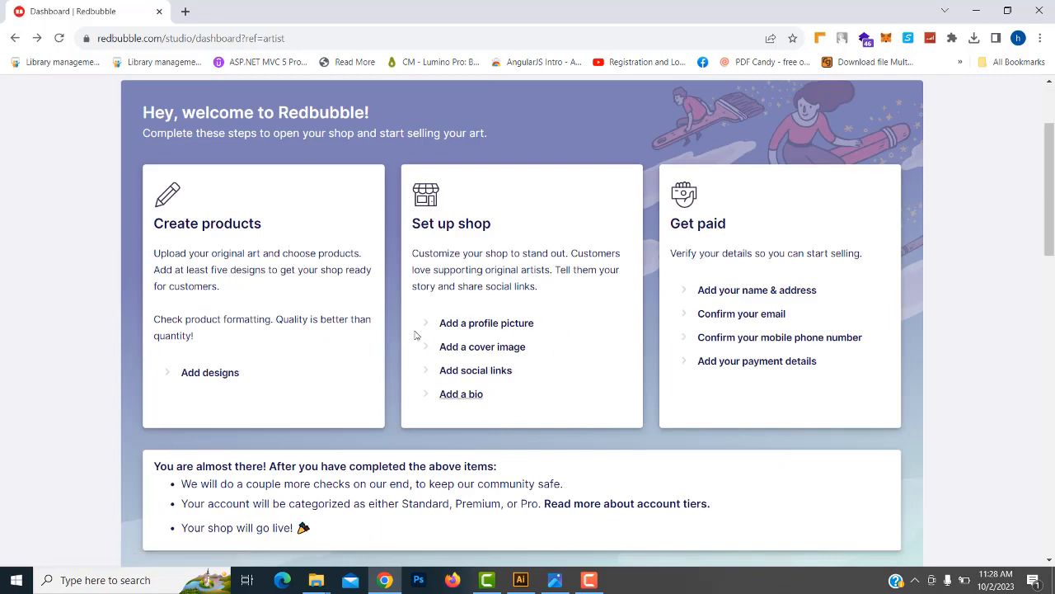
scroll(546, 360, "up", 2)
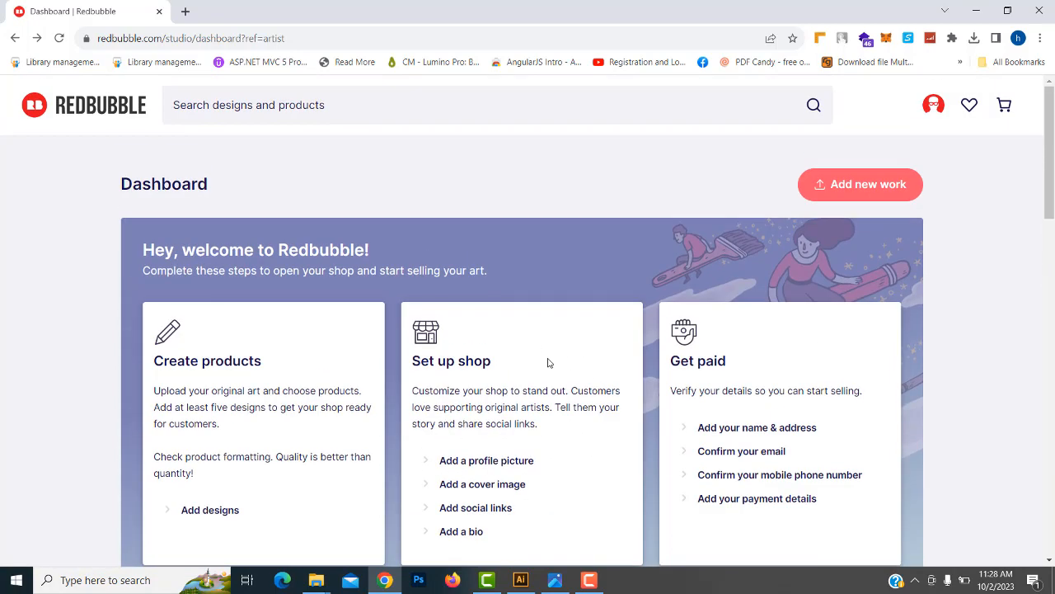
scroll(511, 288, "down", 2)
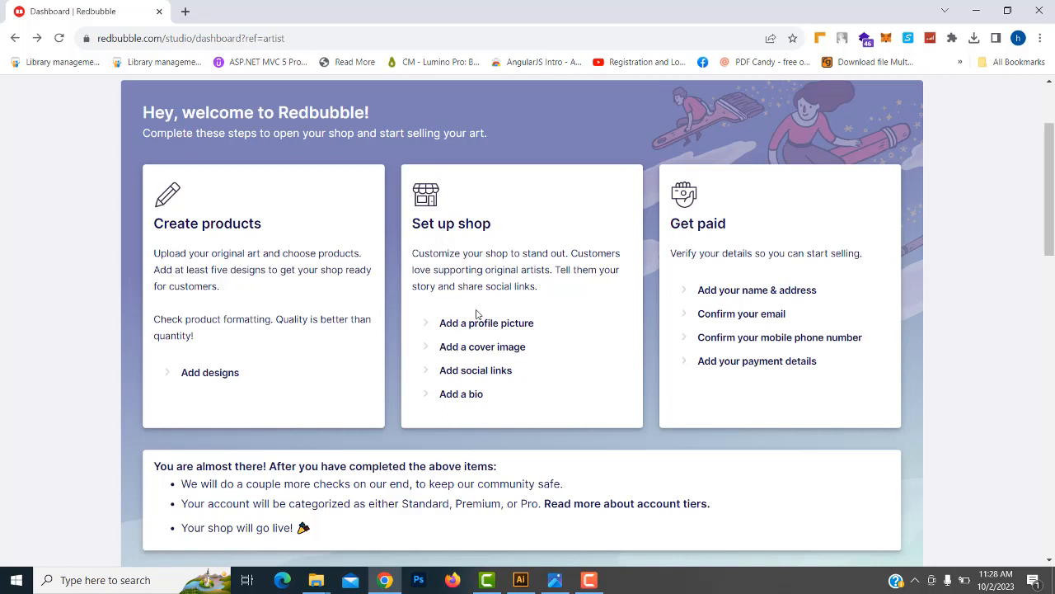
Open the Add new work page from the Create products checklist and look over its upload options
left_click(209, 384)
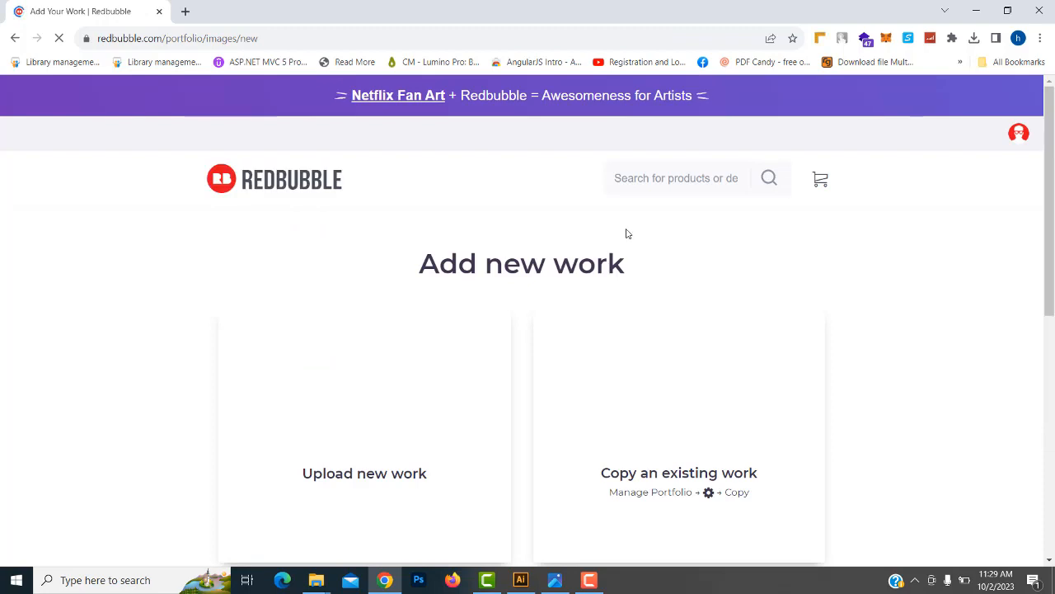
scroll(651, 285, "down", 2)
scroll(940, 277, "up", 2)
Switch to Illustrator and set up an export of the sunglasses emoji in PNG format with Use Artboards enabled
left_click(520, 580)
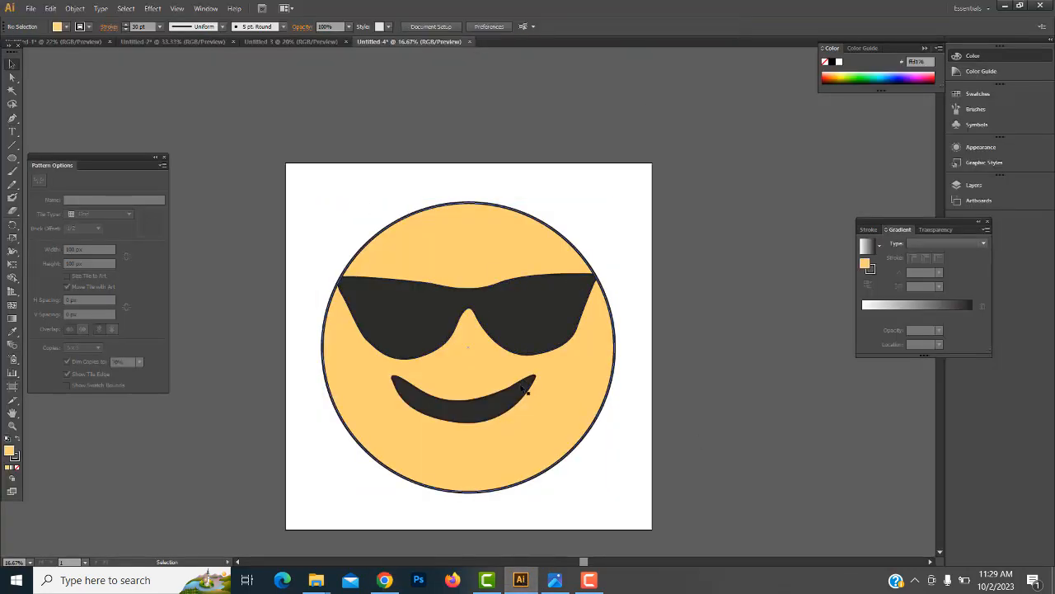
left_click(36, 15)
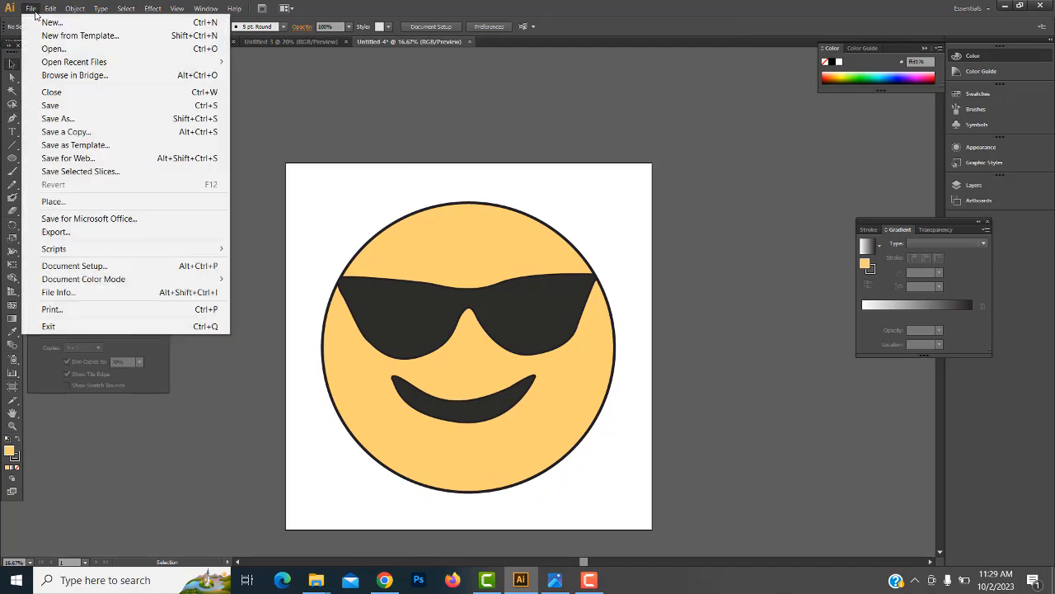
left_click(76, 231)
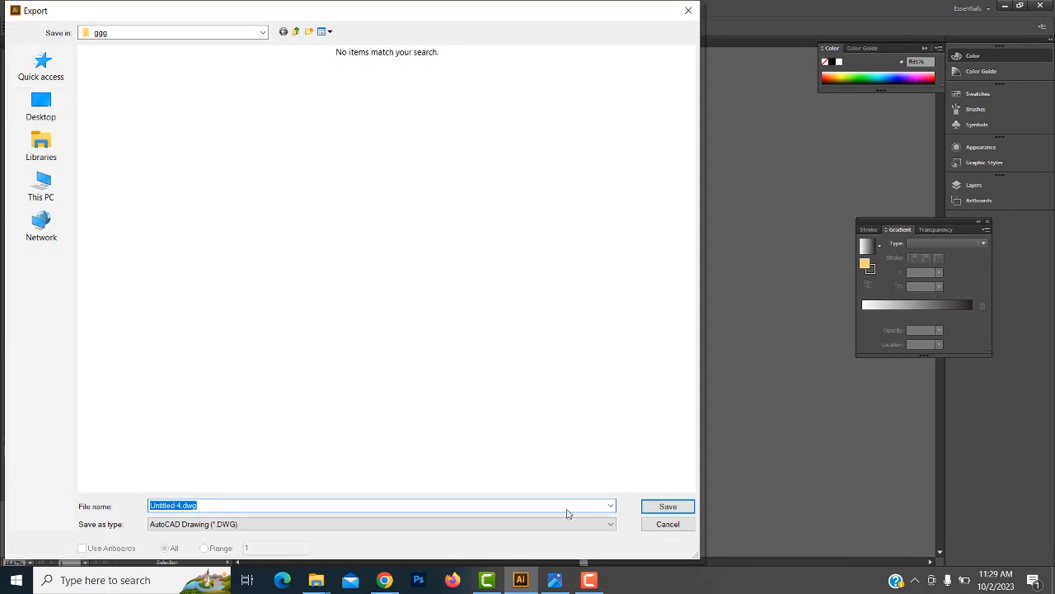
left_click(304, 526)
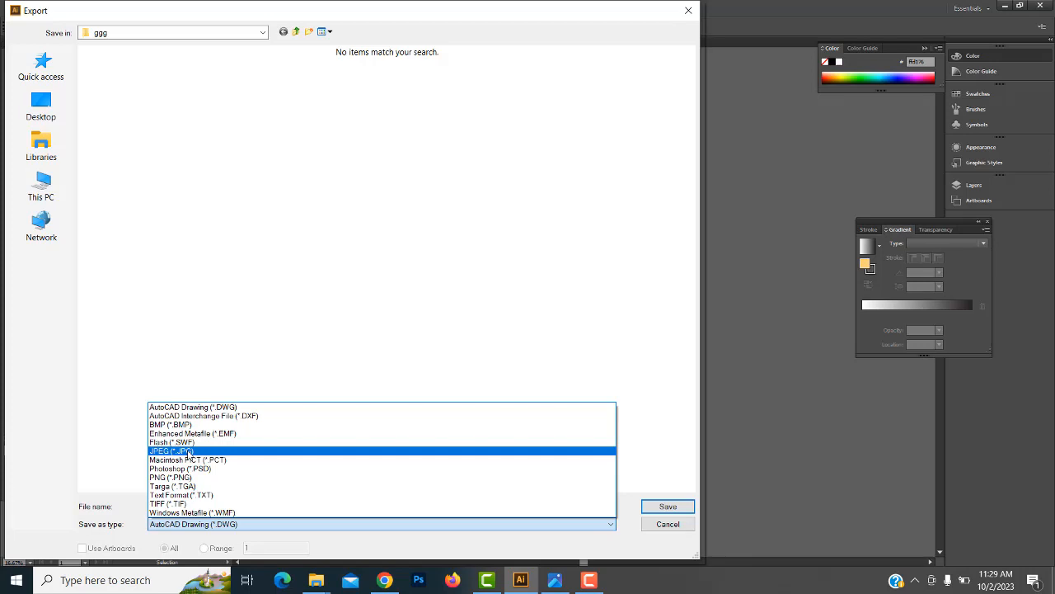
left_click(179, 478)
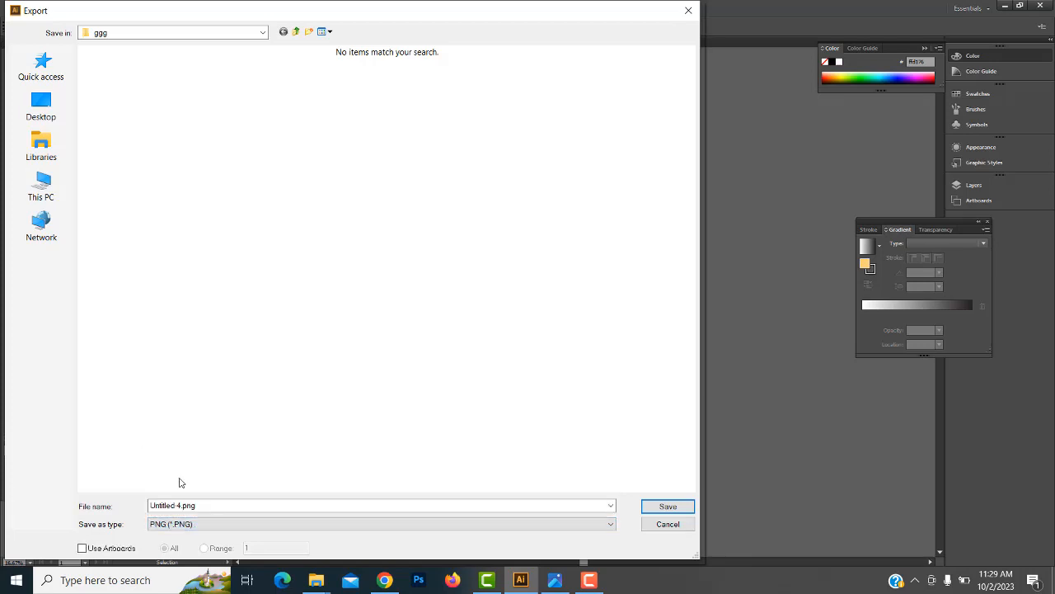
left_click(82, 548)
Name the export artwork1.png and save it in the ggg folder on drive D: at Screen (72 ppi) with a transparent background
left_click(181, 506)
left_click(181, 506)
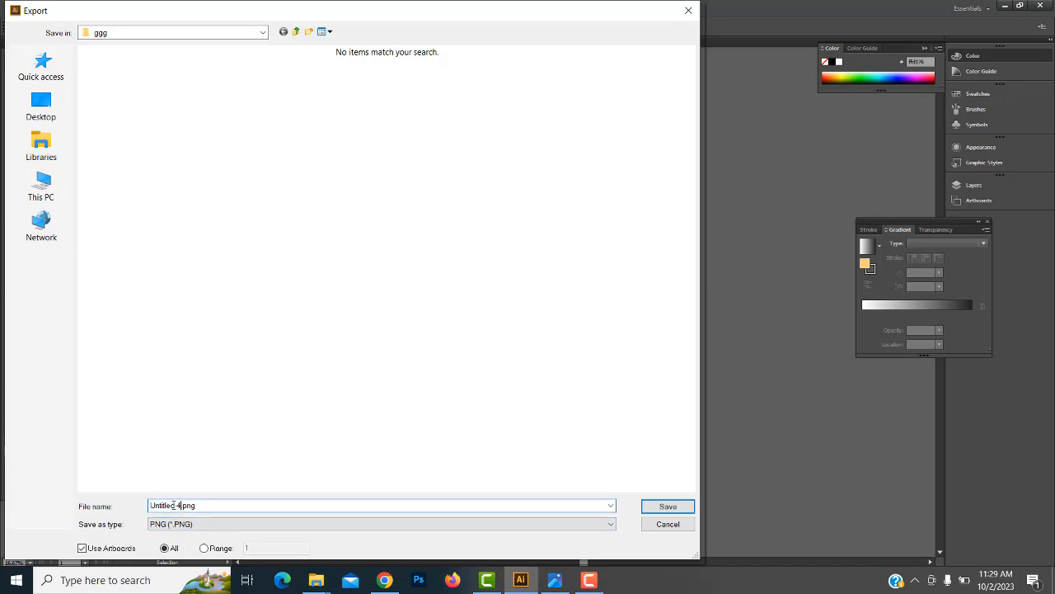
double_click(174, 505)
type("al")
type("twork1")
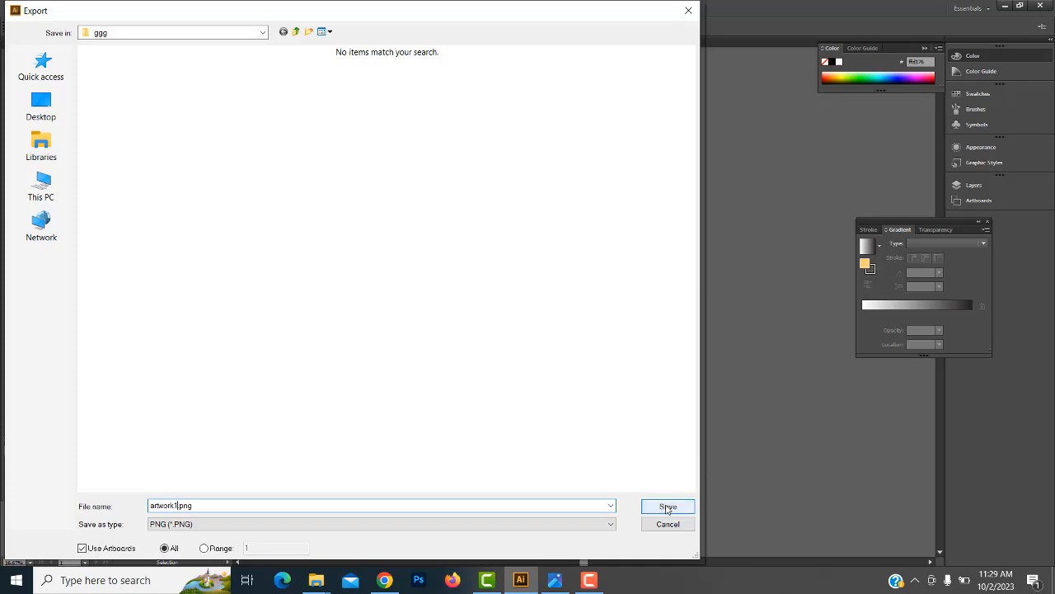
left_click(297, 31)
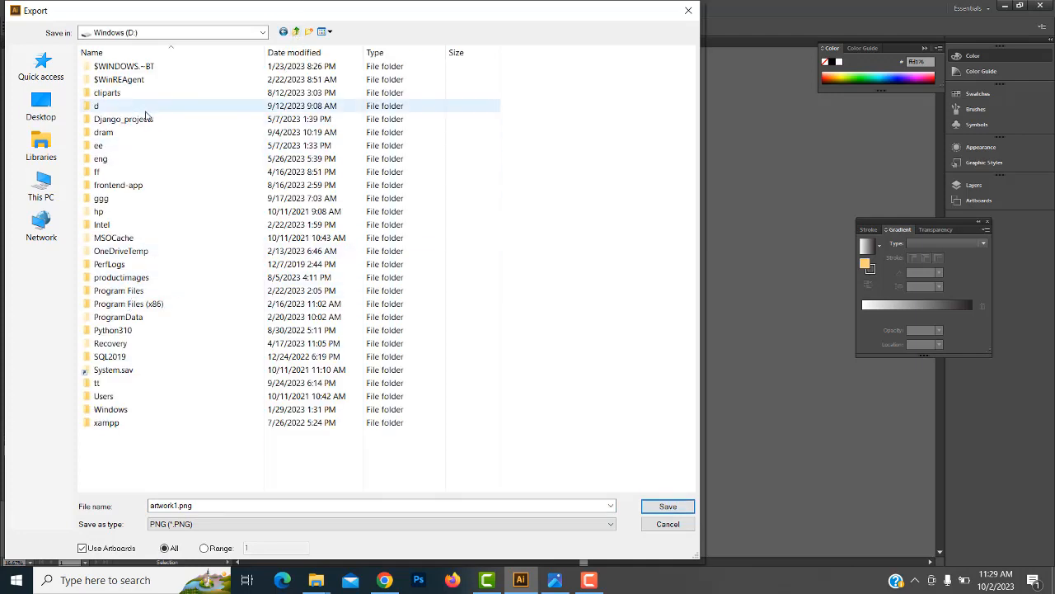
double_click(99, 201)
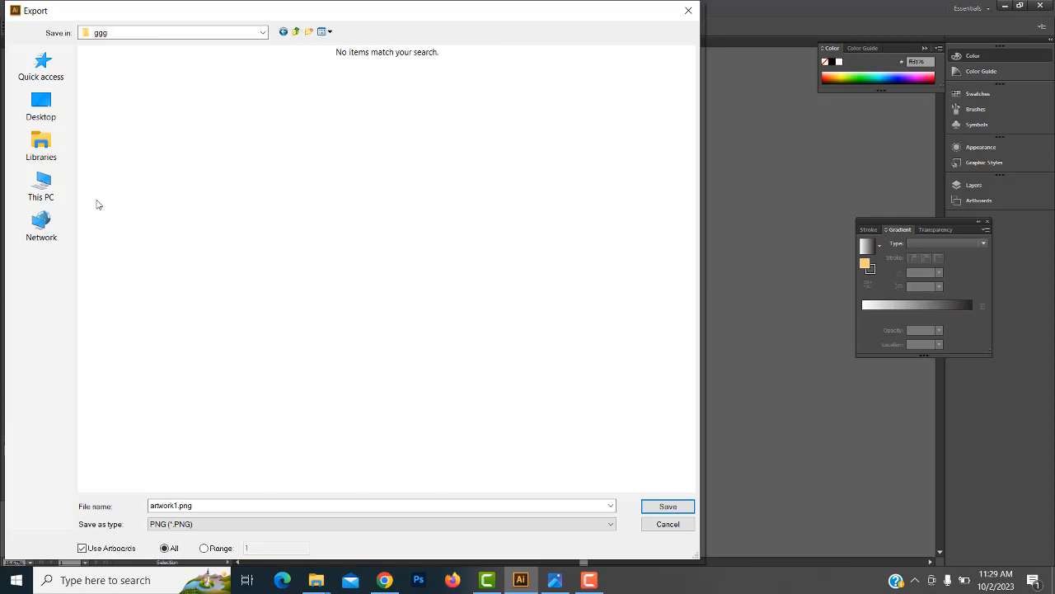
left_click(667, 506)
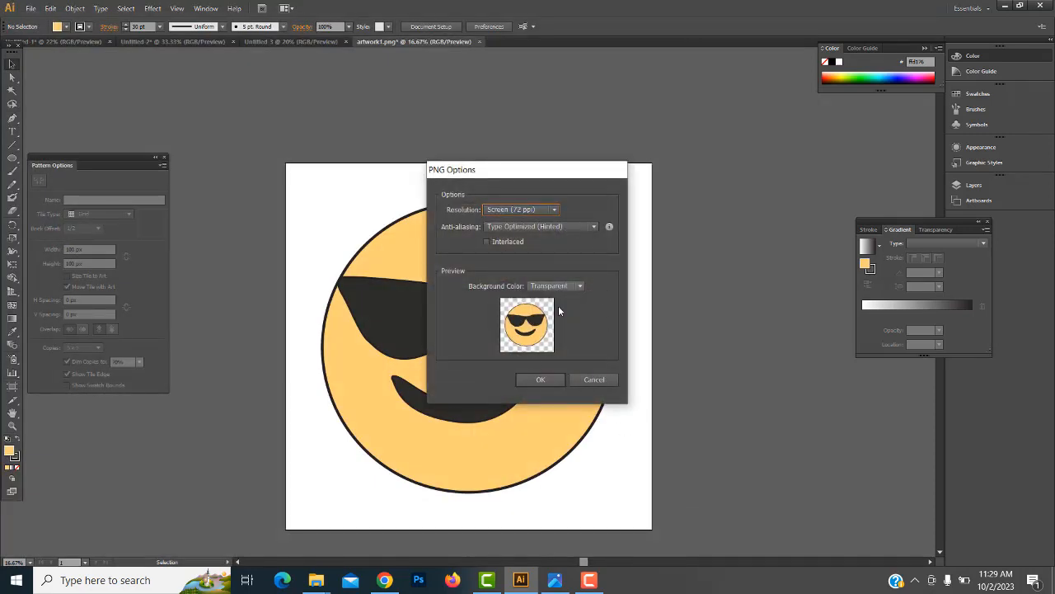
left_click(536, 379)
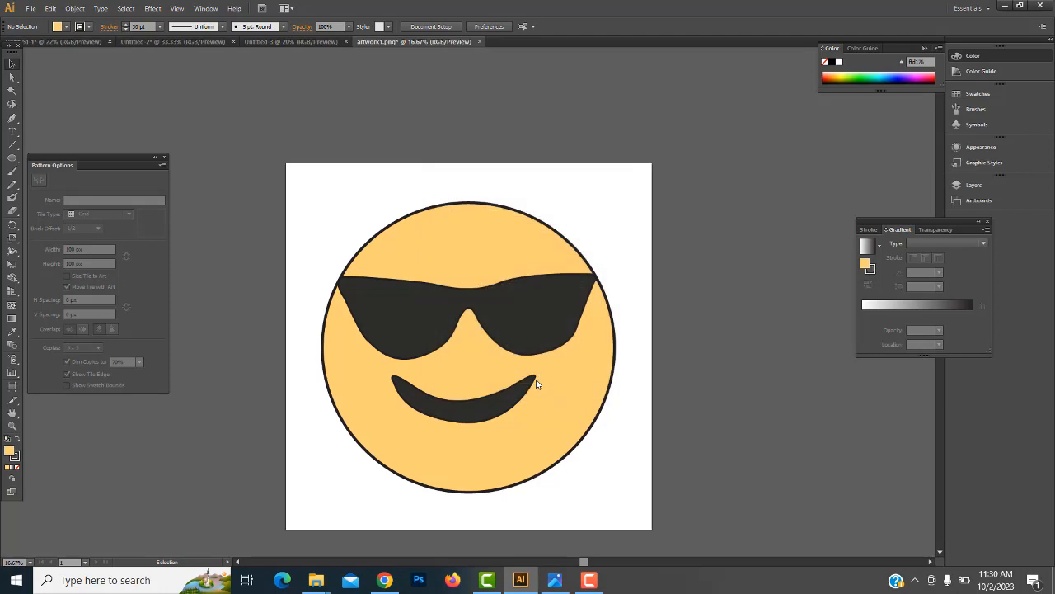
left_click(384, 579)
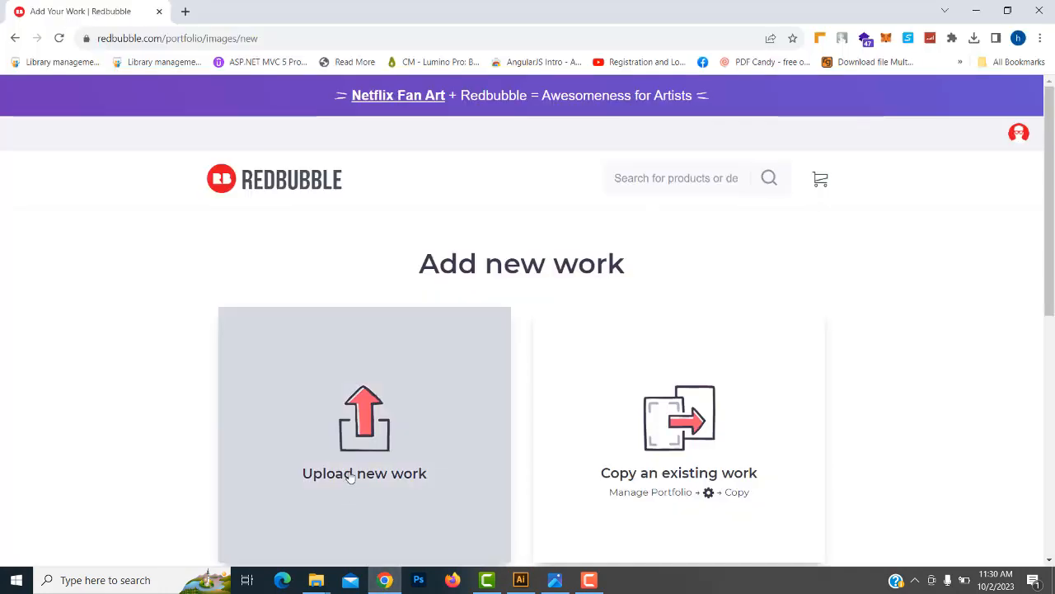
scroll(394, 457, "down", 1)
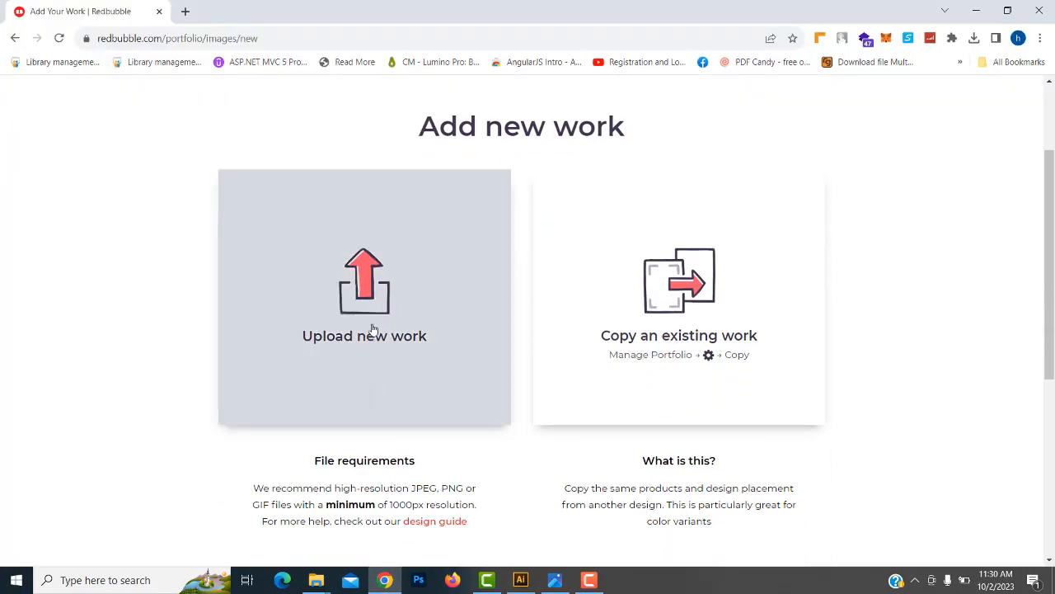
left_click(374, 338)
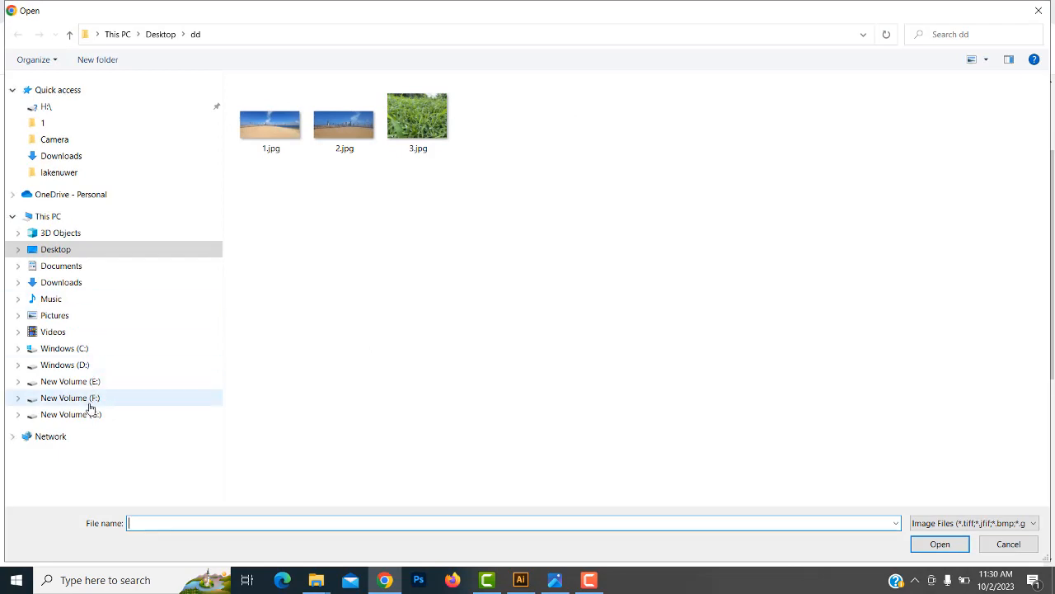
left_click(84, 418)
left_click(270, 234)
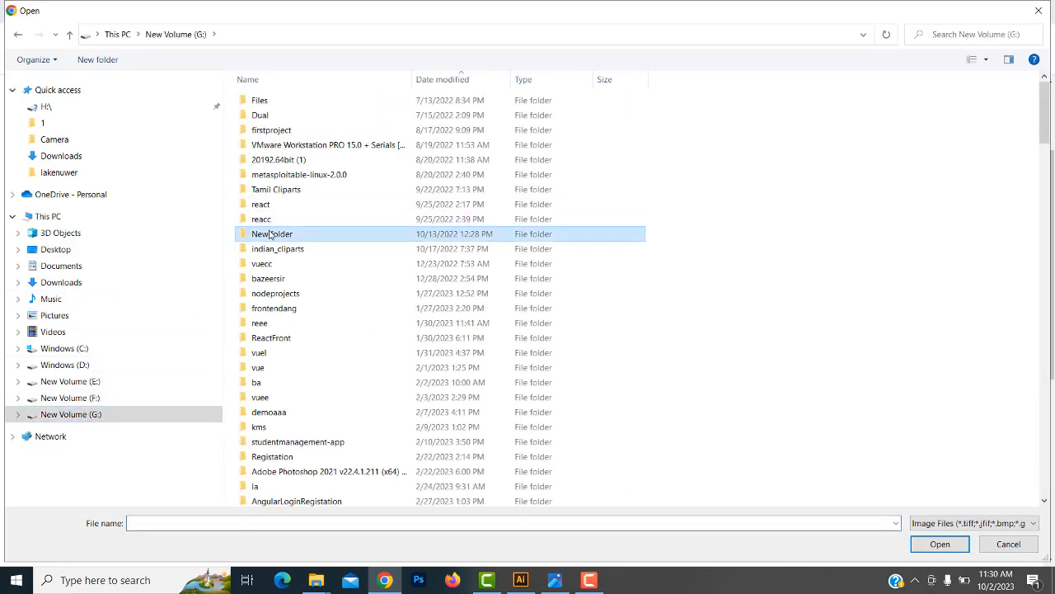
key("g")
key("g")
key("g")
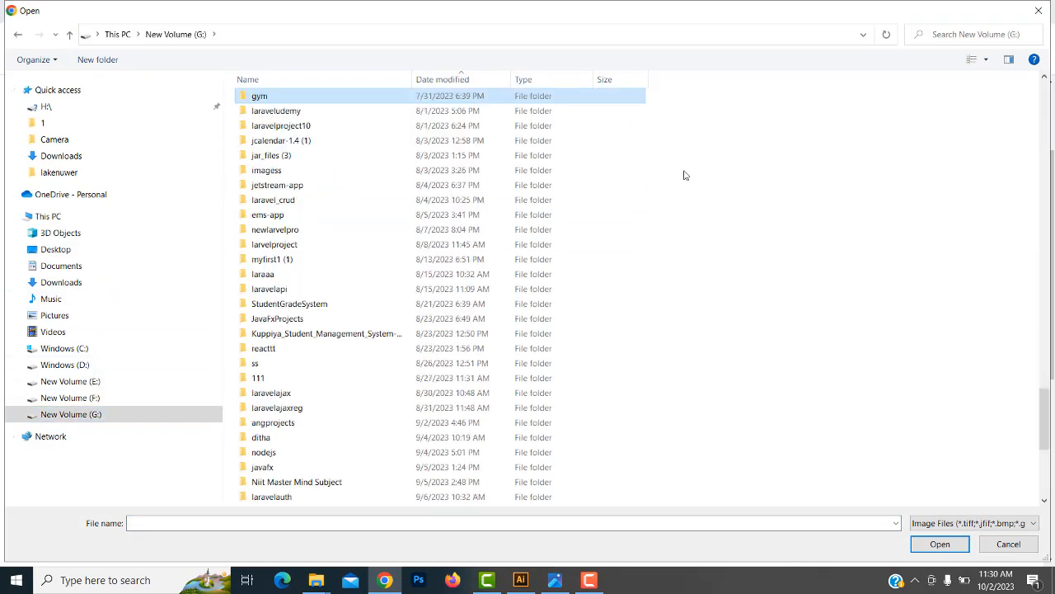
key("g")
key("g")
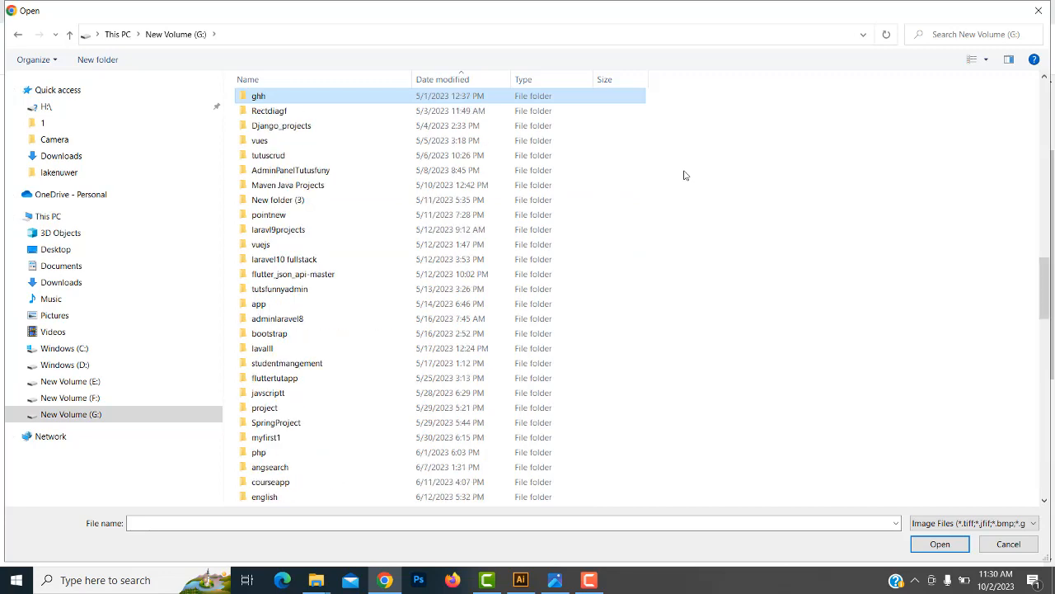
key("g")
key("g")
key("g")
key("g")
key("g")
key("g")
key("g")
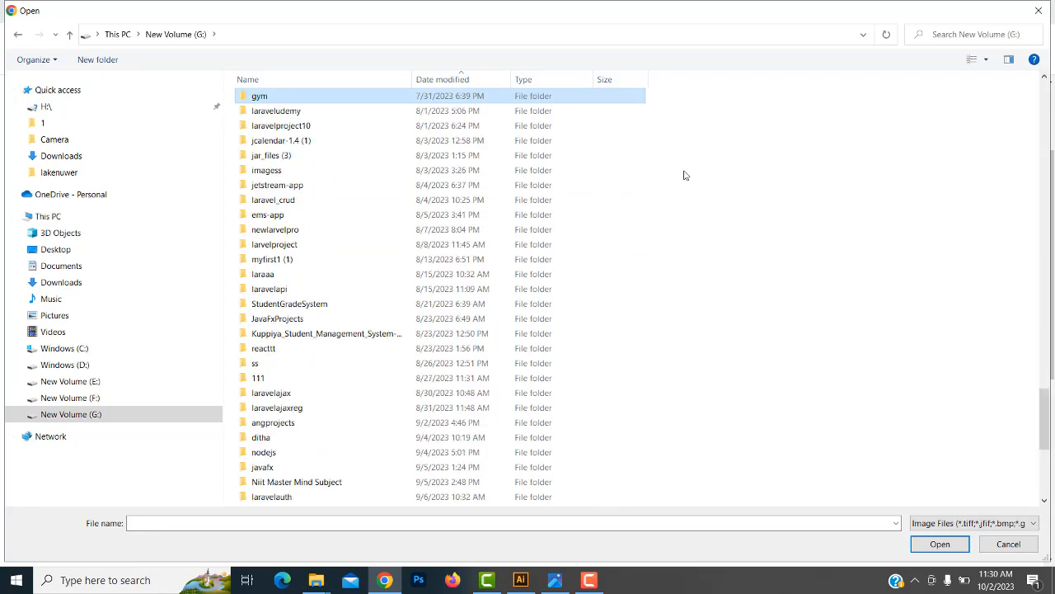
left_click(1038, 11)
Switch to Illustrator and check in the export dialog which drive and folder the artwork was exported to
left_click(520, 580)
left_click(31, 10)
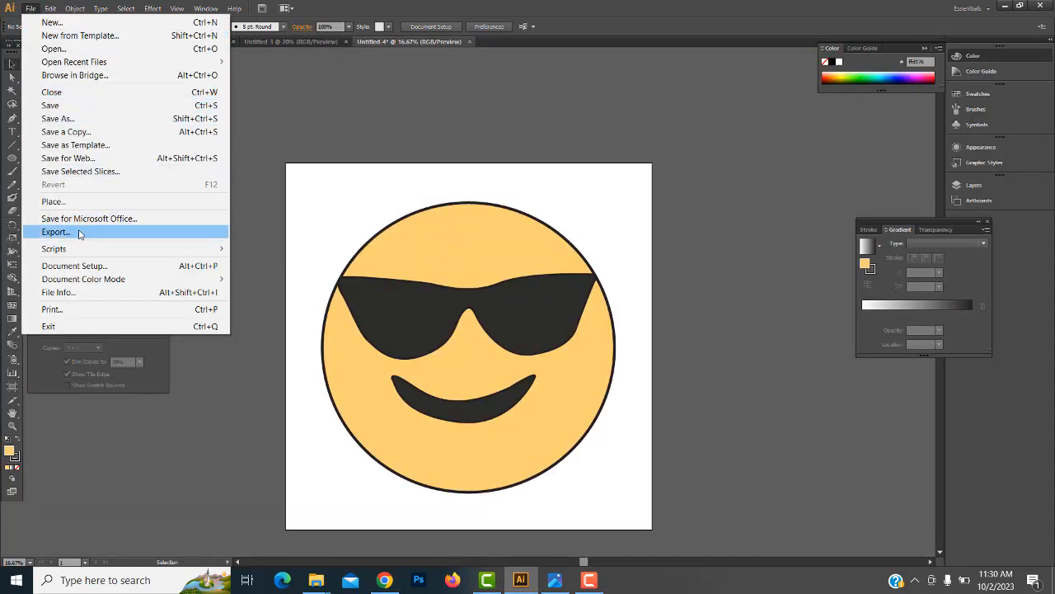
left_click(79, 234)
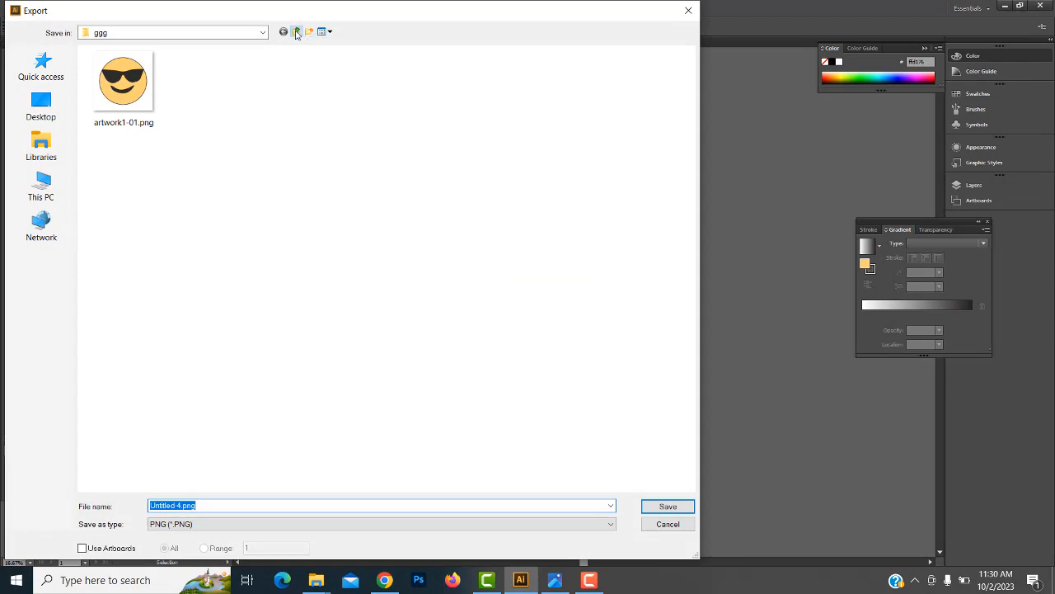
left_click(296, 32)
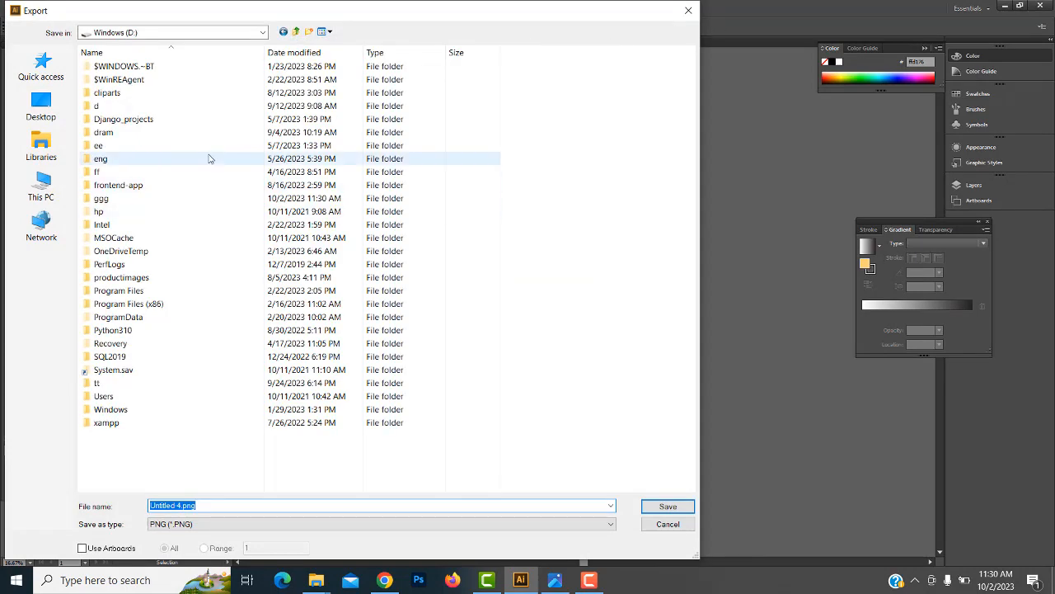
left_click(689, 11)
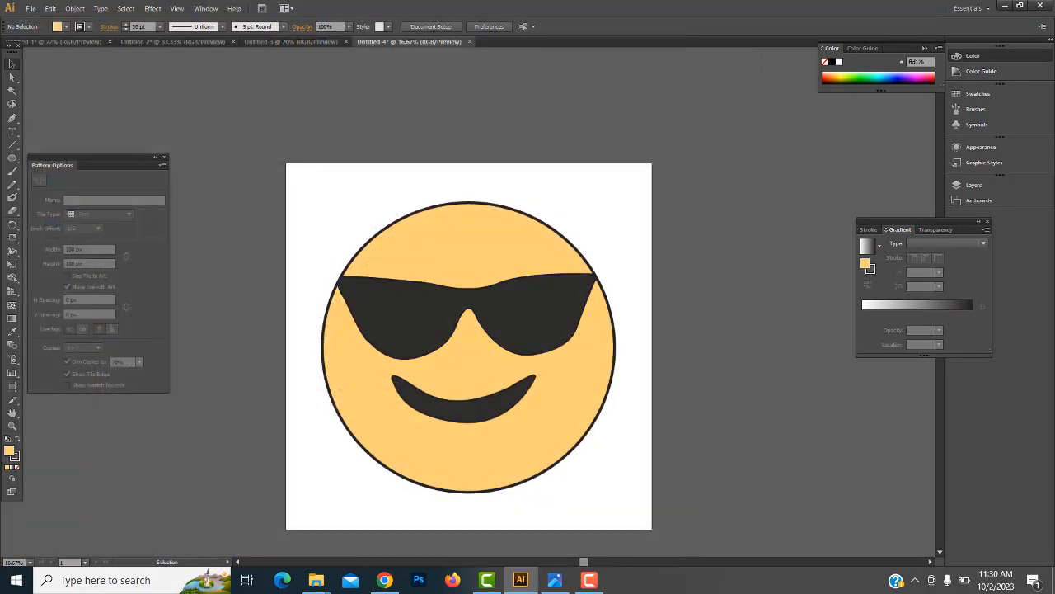
Switch to Redbubble in Chrome and upload artwork1-01.png from the ggg folder on drive D: as new work
left_click(384, 580)
left_click(336, 337)
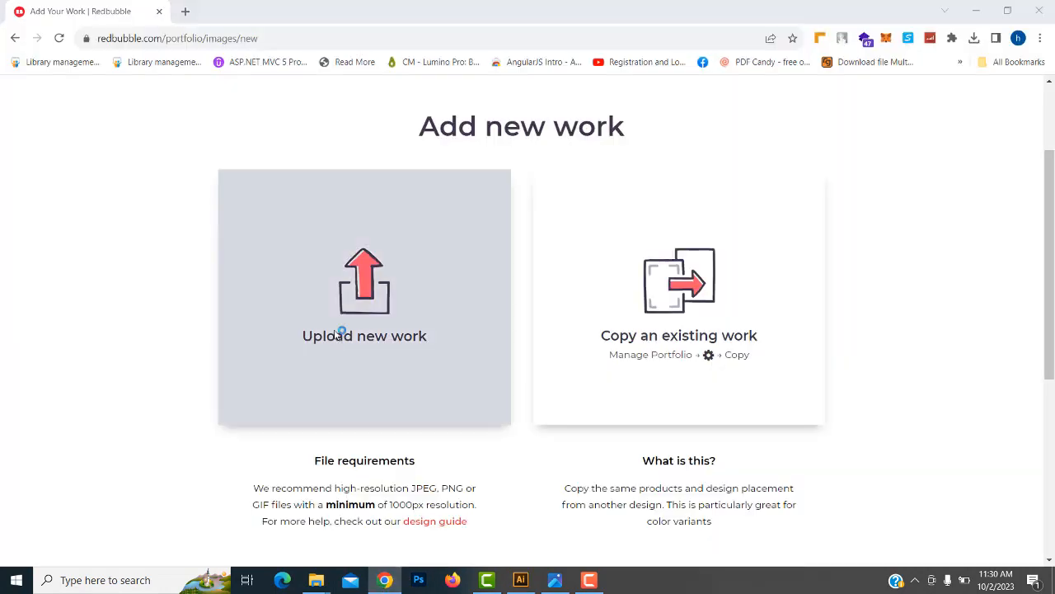
left_click(74, 364)
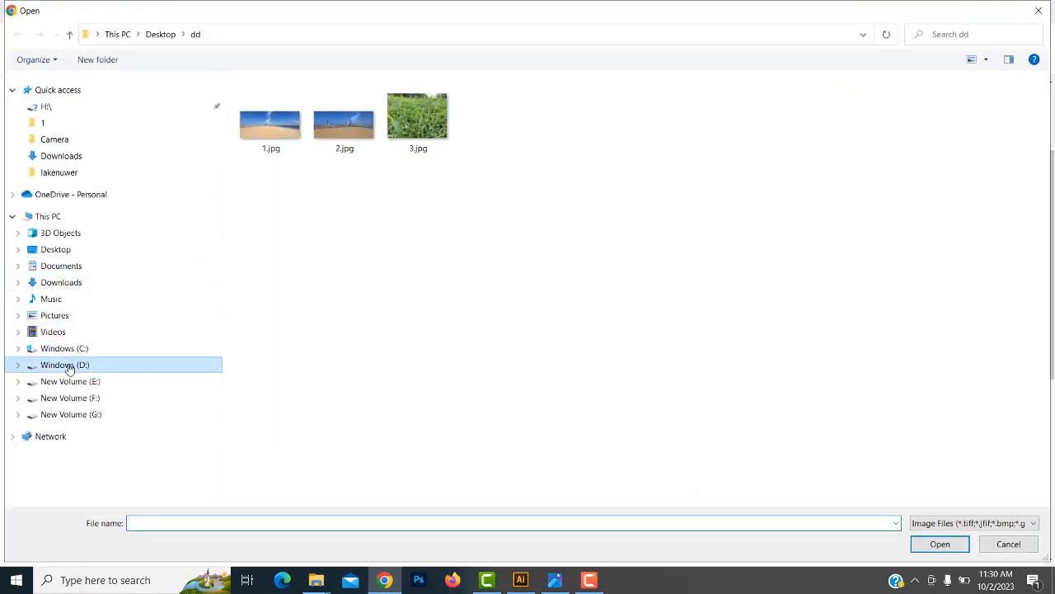
double_click(262, 105)
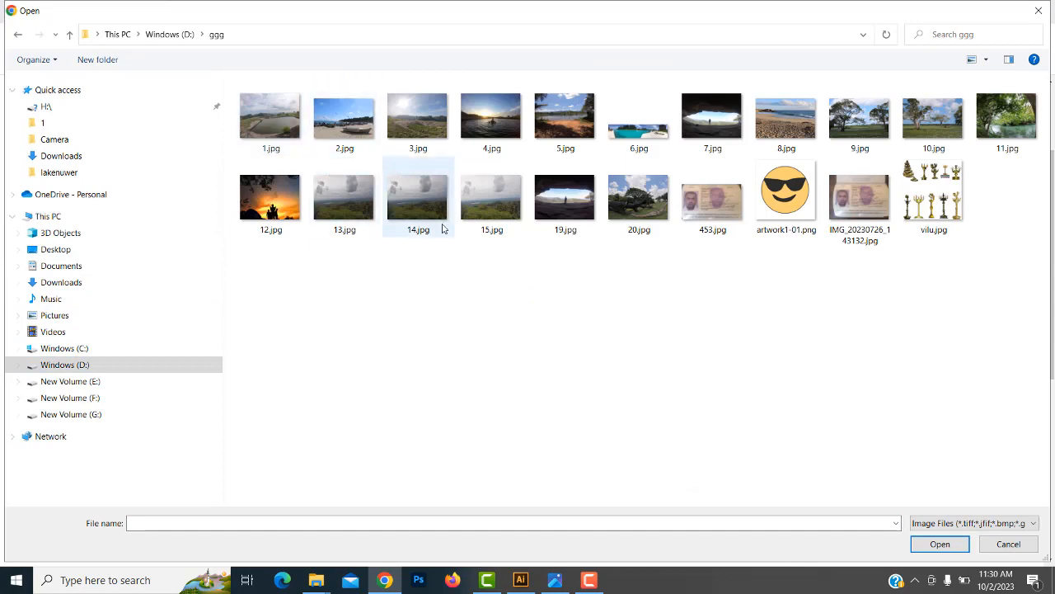
double_click(757, 189)
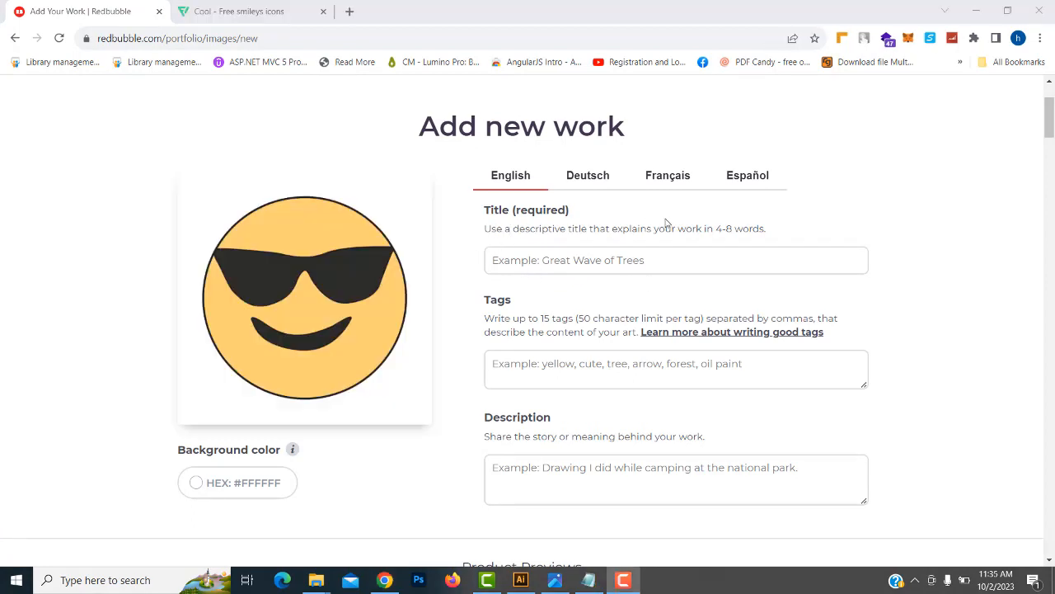
Switch to the Notepad tag list, add the title "Funny Face With specs" below the tags, and copy the title
left_click(588, 579)
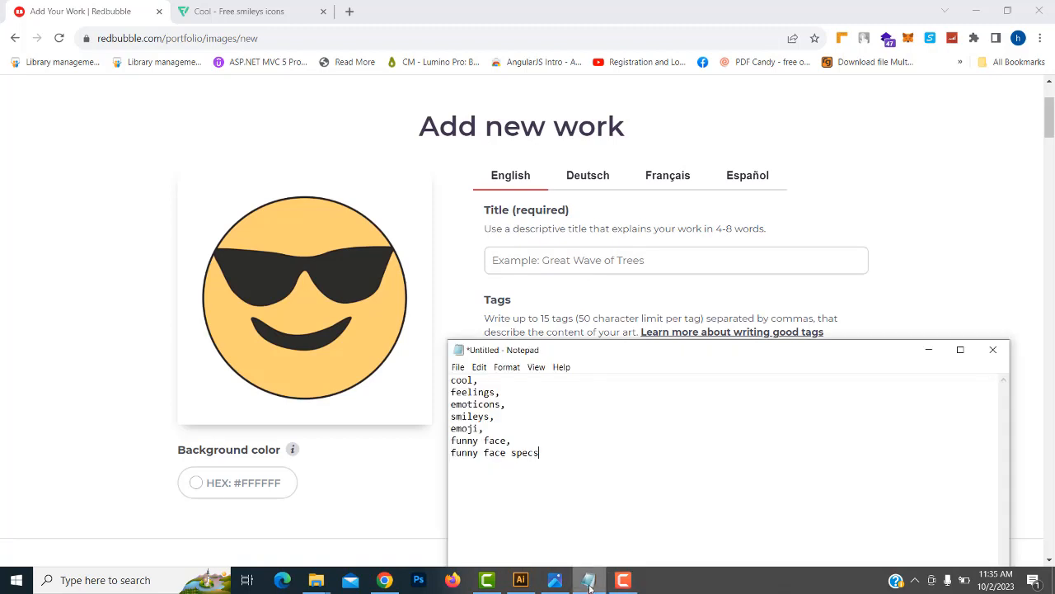
left_click_drag(671, 350, 658, 219)
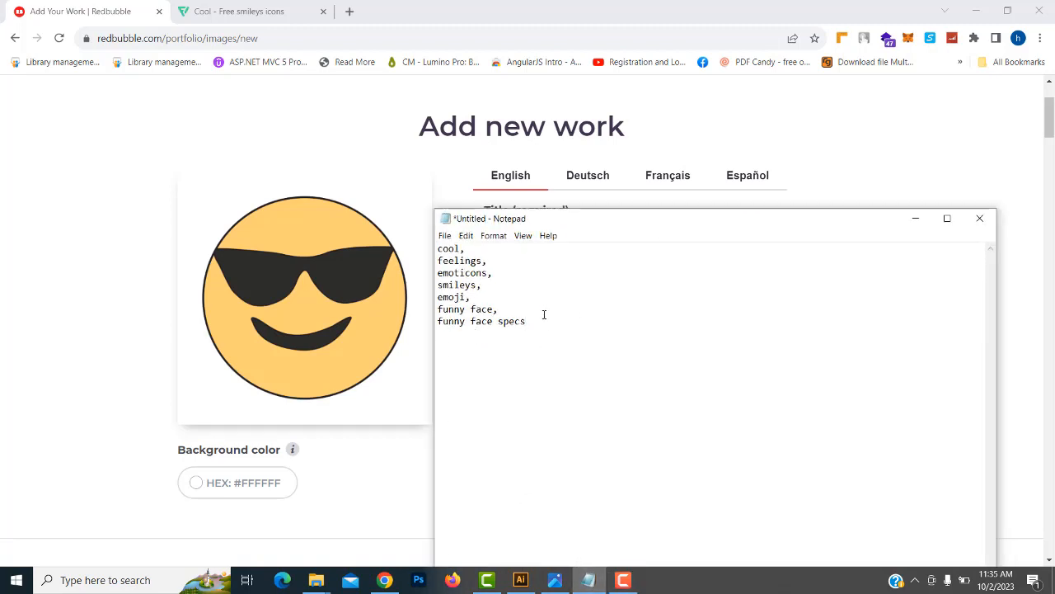
key("Return")
key("Return")
type("Funny Face With specs")
left_click_drag(558, 345, 421, 347)
key("ctrl+c")
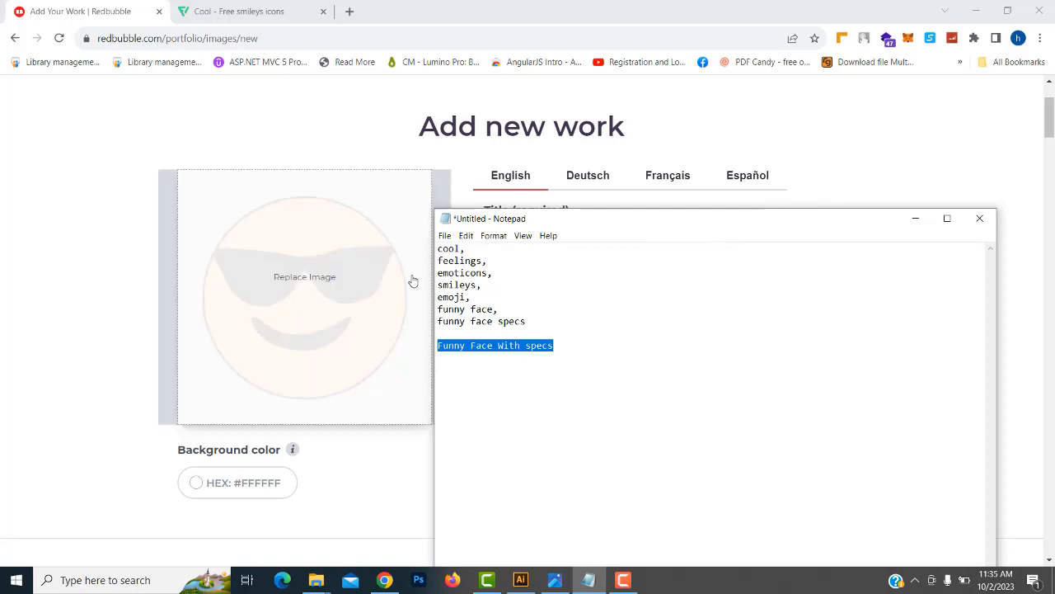
Switch back to Redbubble in Chrome and paste "Funny Face With specs" as the title of the new work
left_click(849, 143)
left_click(690, 270)
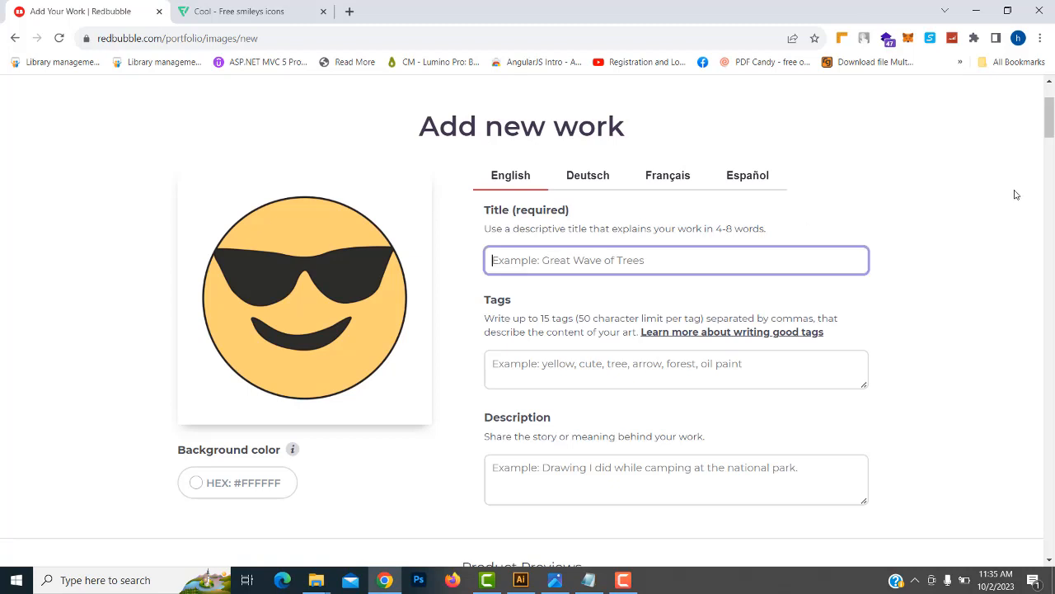
key("ctrl+v")
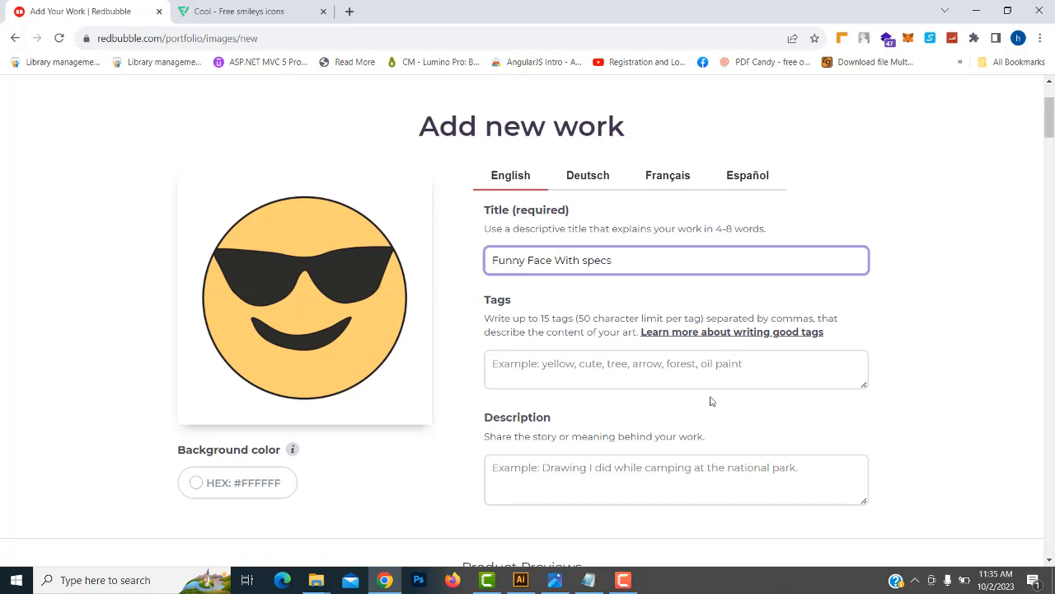
scroll(581, 305, "down", 1)
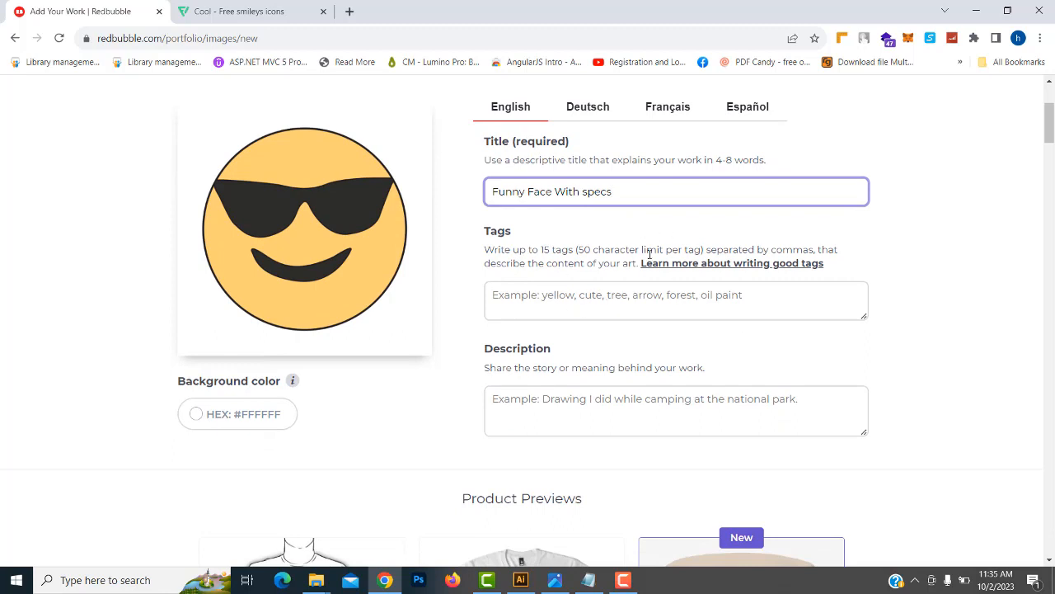
scroll(537, 311, "up", 1)
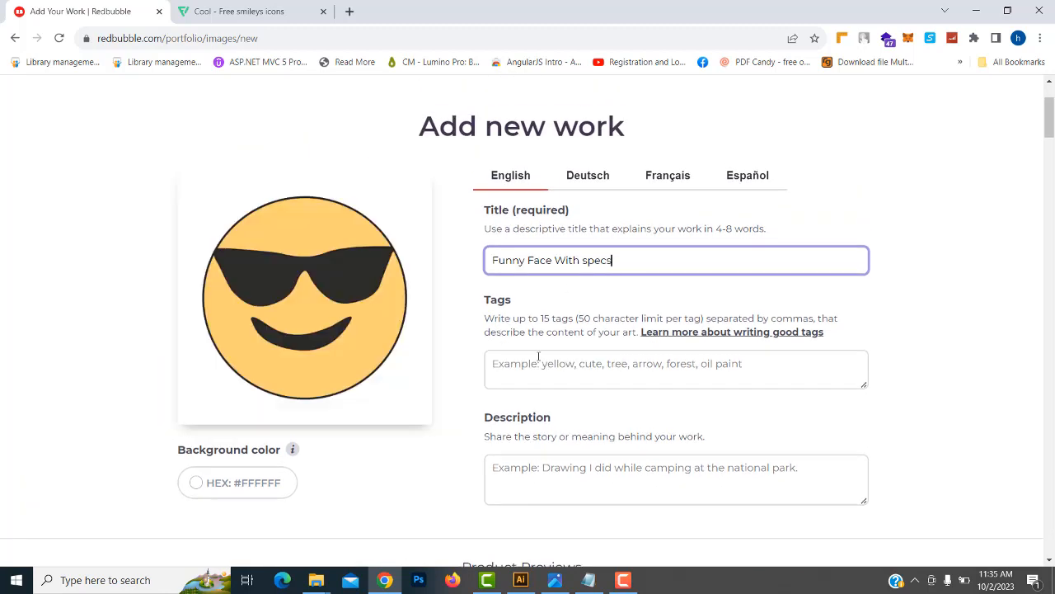
Copy the tags cool, feelings, emoticons, smileys, emoji, funny face and funny face specs from Notepad into the new work's Tags field in Redbubble
left_click(588, 579)
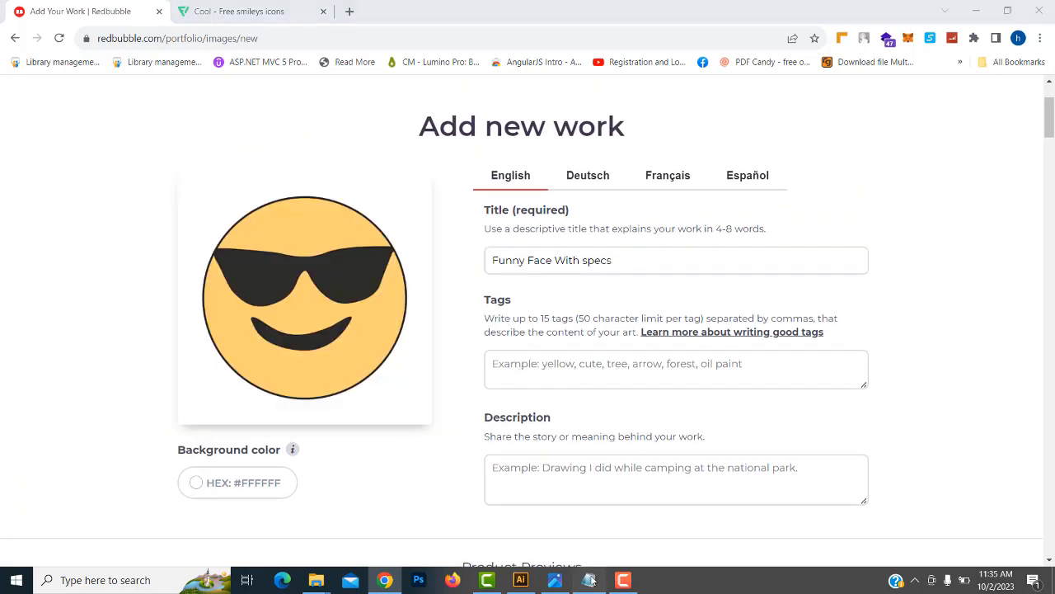
double_click(458, 270)
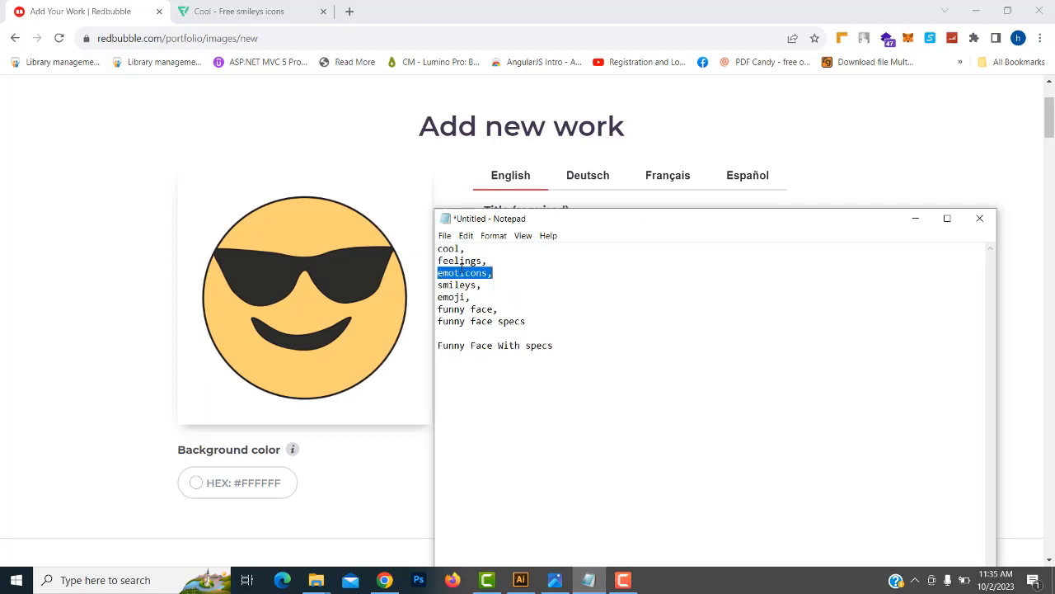
double_click(456, 285)
left_click(455, 295)
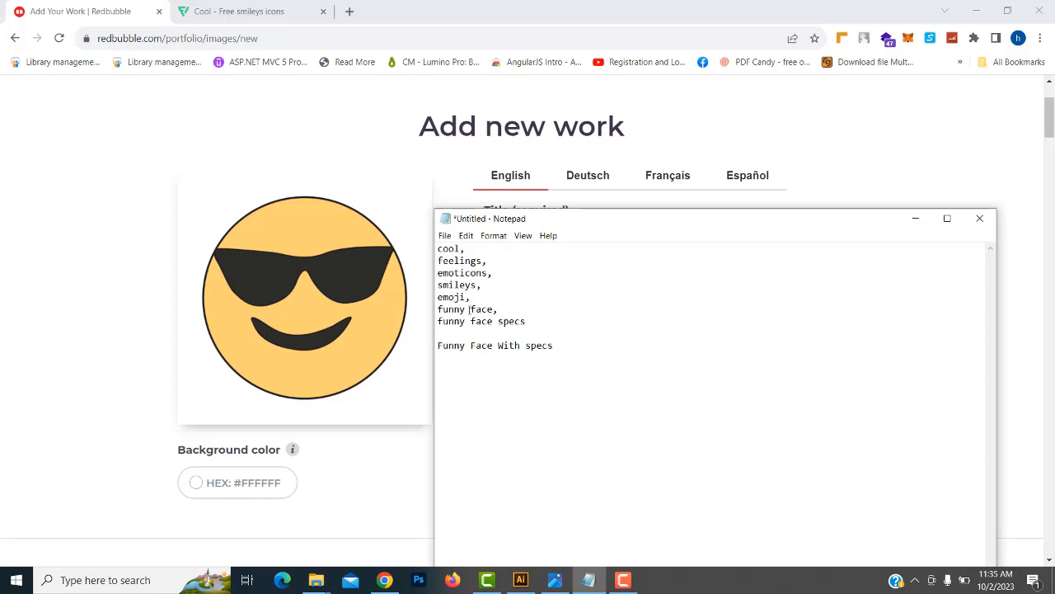
left_click_drag(558, 319, 438, 246)
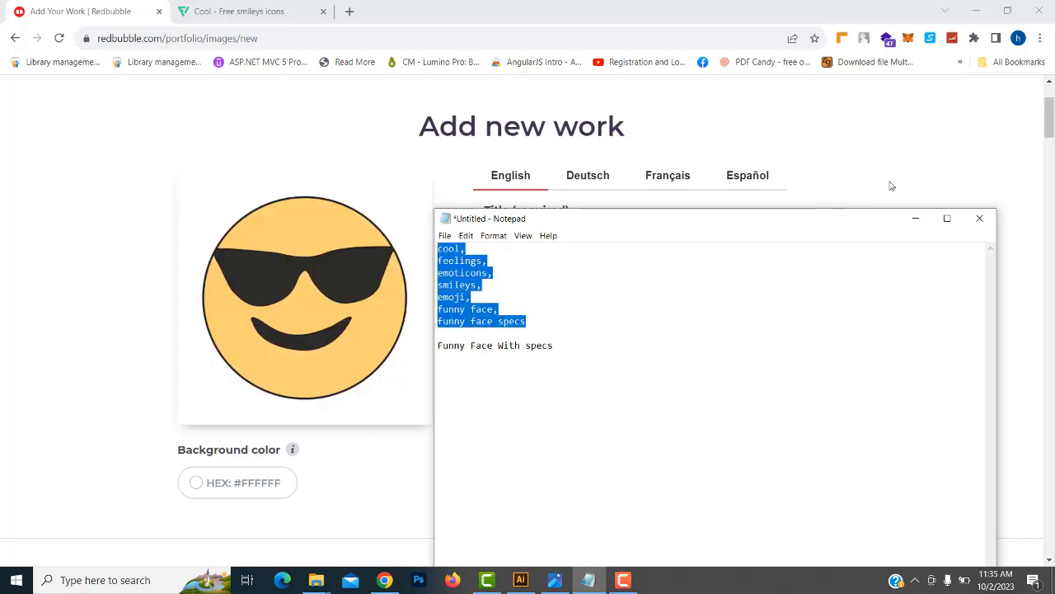
left_click(879, 146)
left_click(595, 376)
key("ctrl+v")
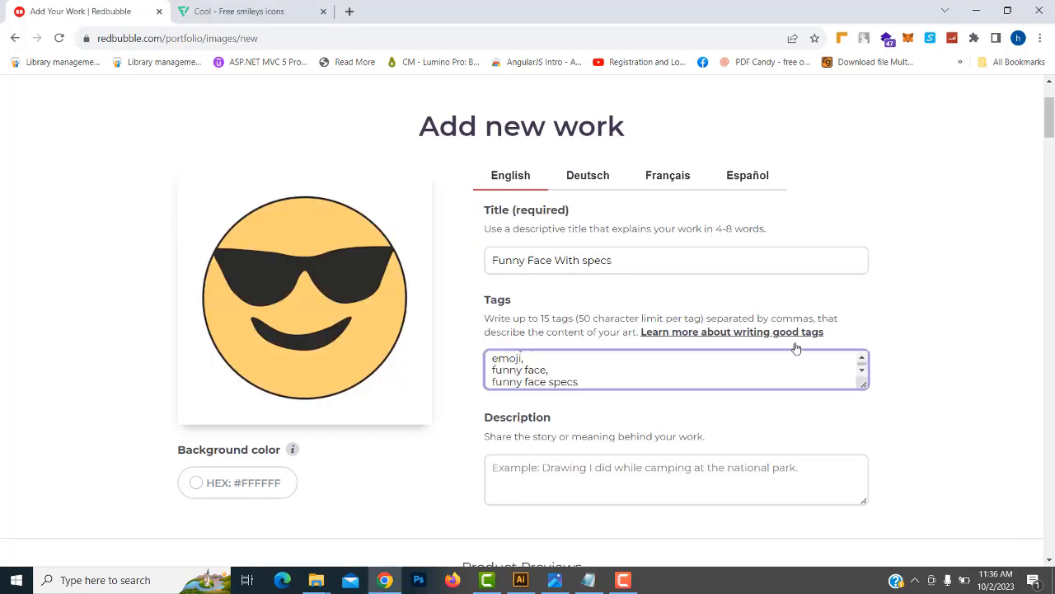
scroll(723, 387, "up", 5)
scroll(777, 464, "down", 3)
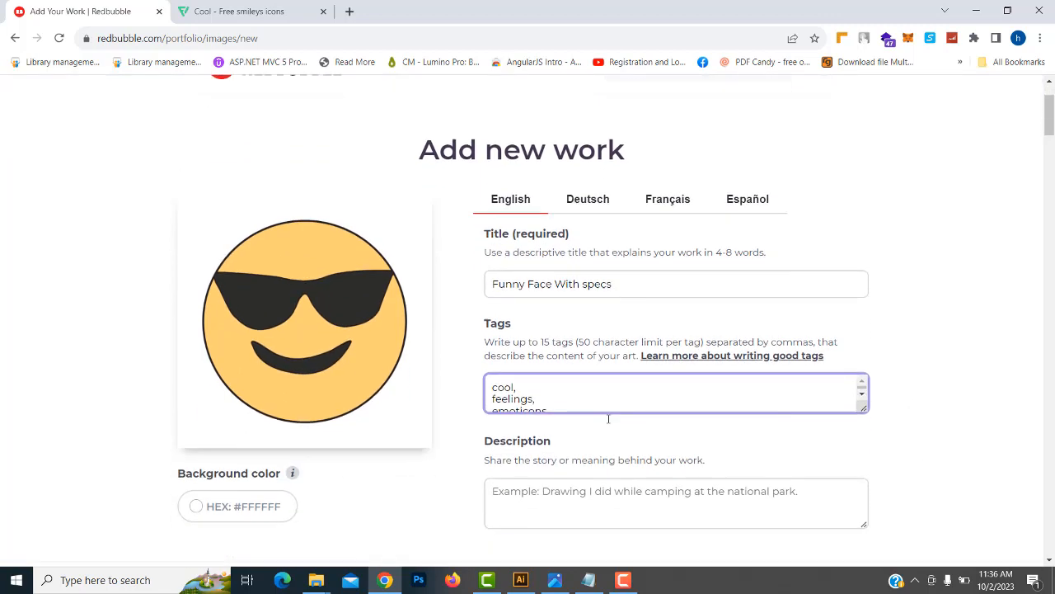
scroll(539, 371, "down", 2)
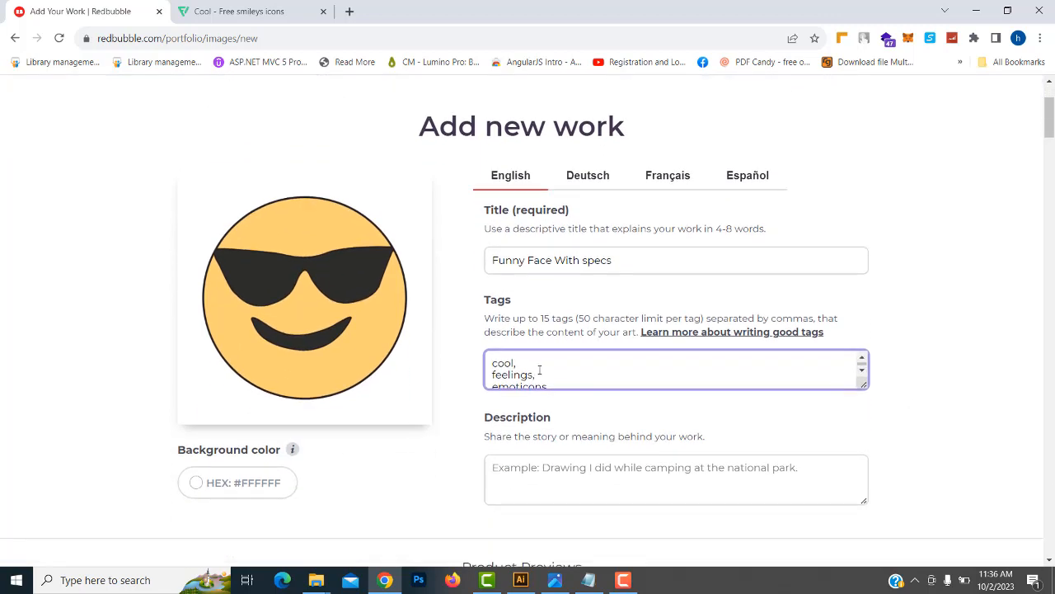
Copy the title into the description and add a word in front so it reads "Awesome Funny Face With specs"
left_click(581, 476)
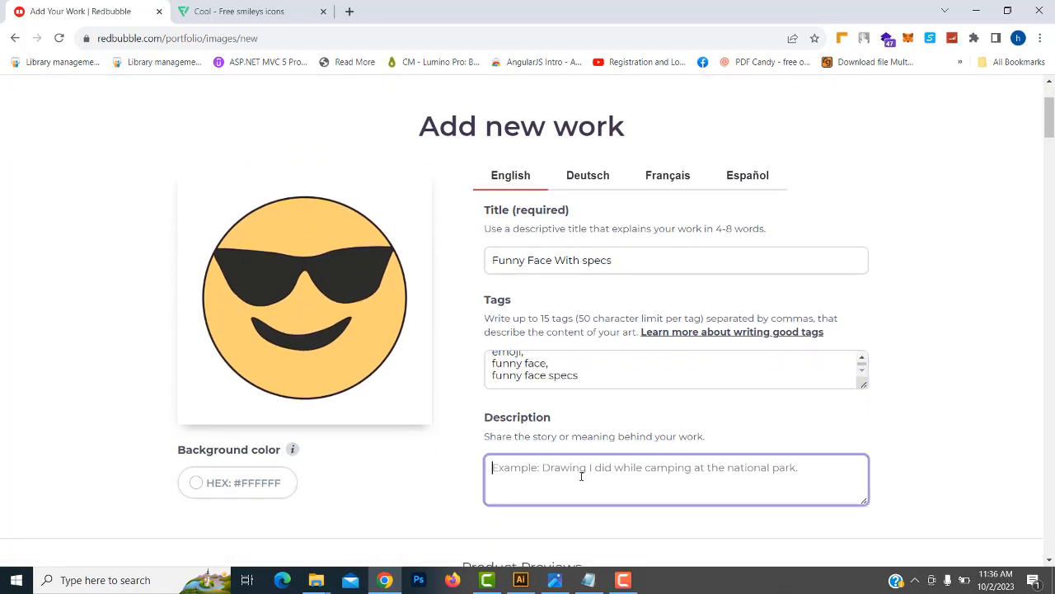
left_click_drag(627, 266, 330, 278)
key("ctrl+c")
left_click(521, 484)
key("ctrl+v")
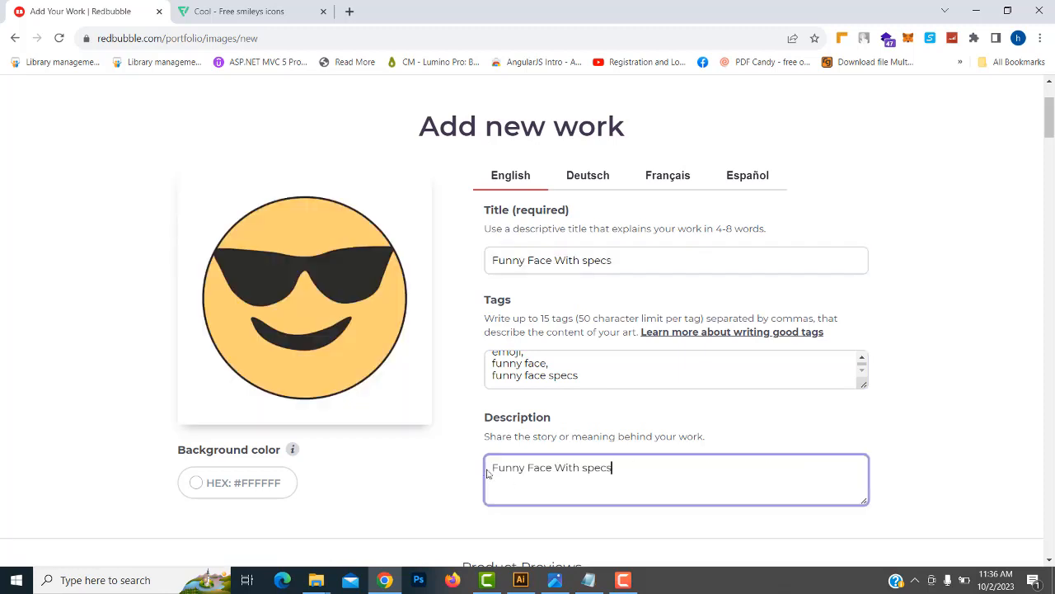
left_click(488, 473)
type("Awesome")
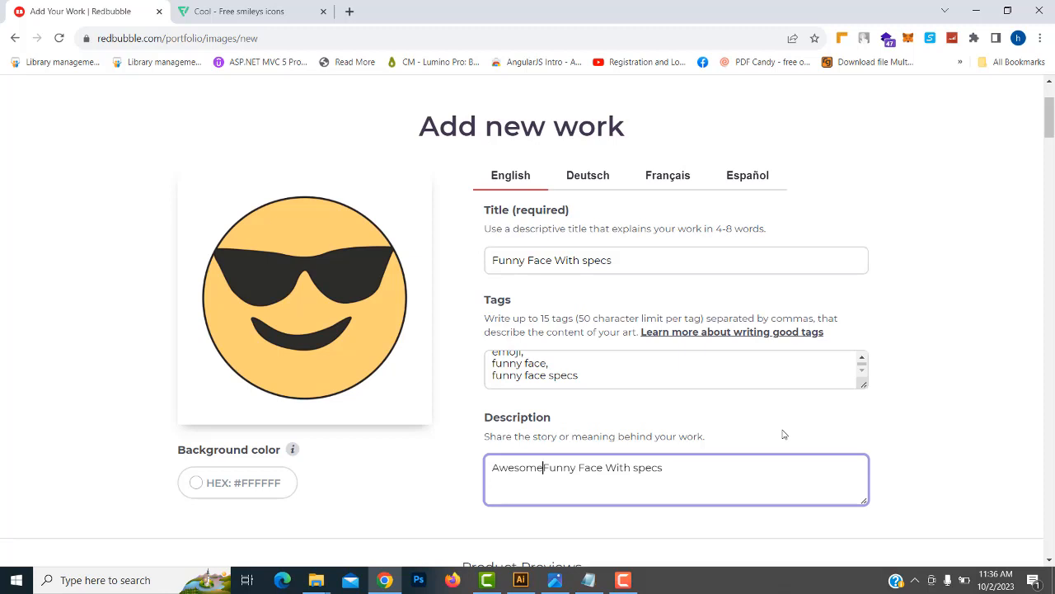
left_click(714, 466)
scroll(714, 466, "down", 1)
scroll(684, 300, "up", 3)
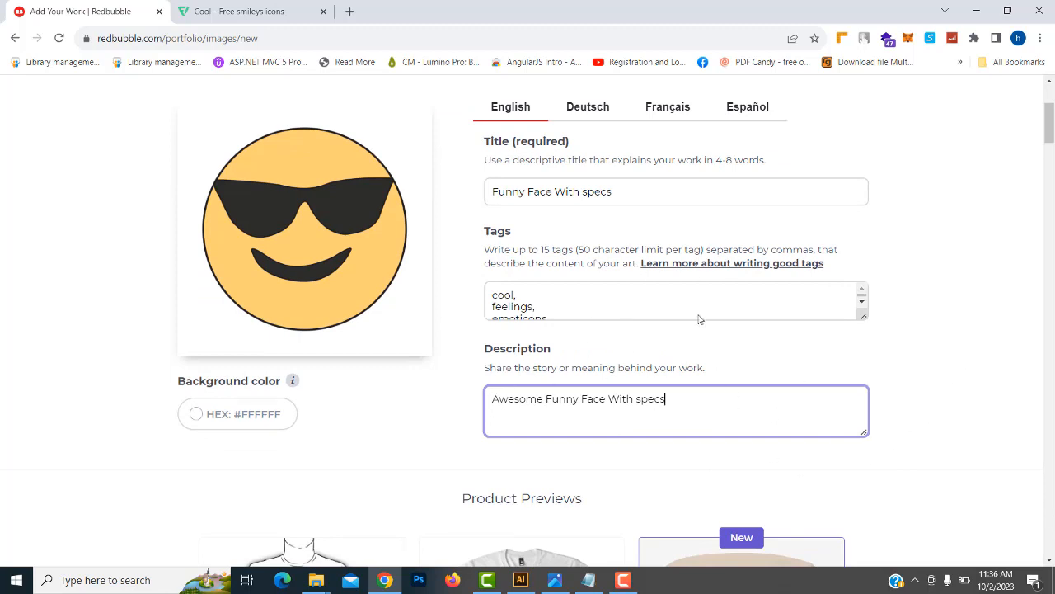
scroll(611, 346, "up", 1)
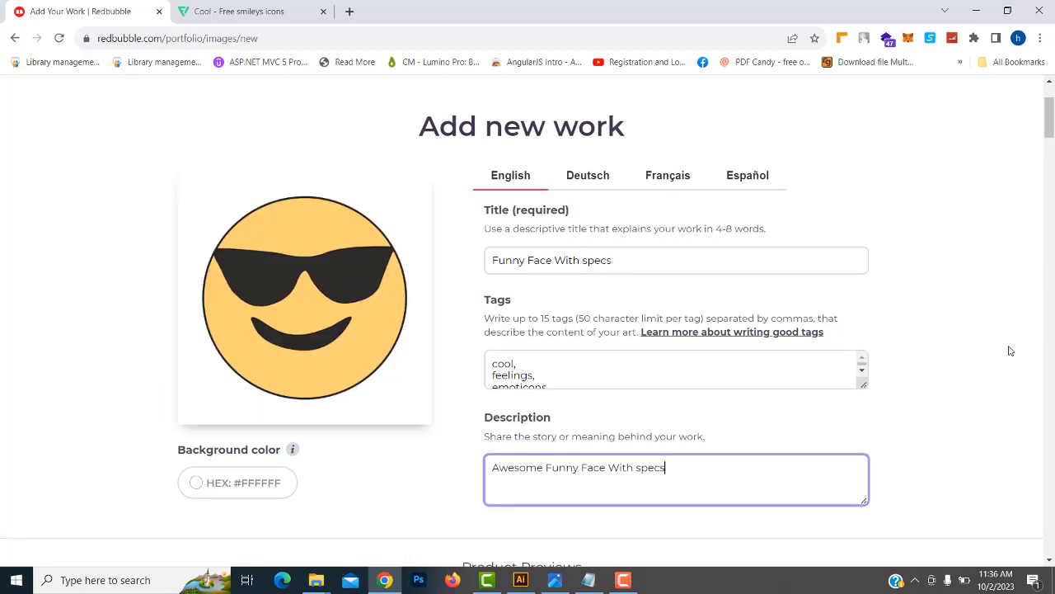
Review the new work's details, its language versions and how the artwork sits on the clothing and hat previews
scroll(1031, 368, "down", 2)
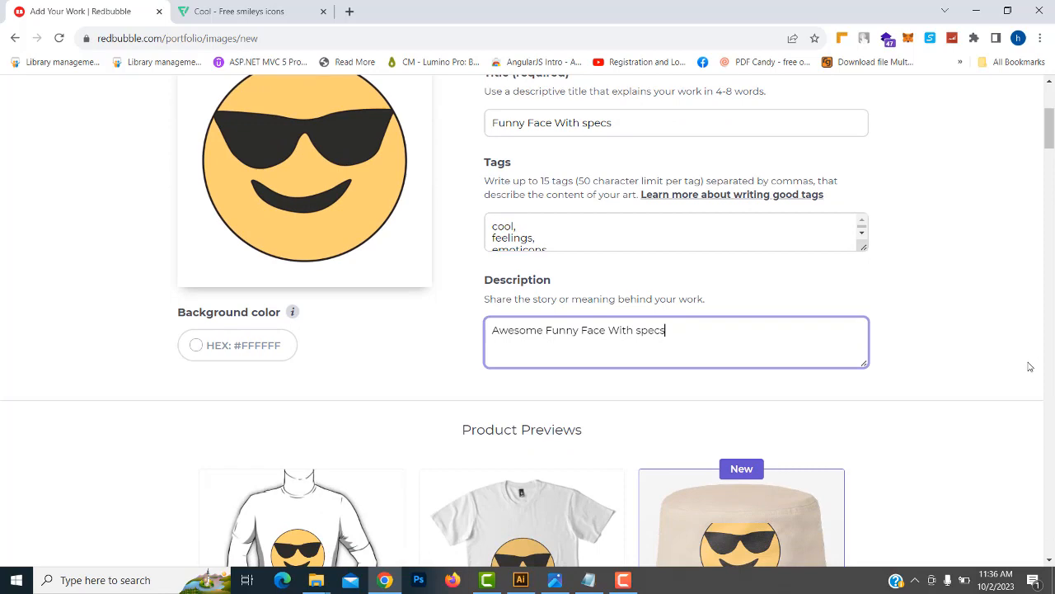
scroll(668, 297, "up", 3)
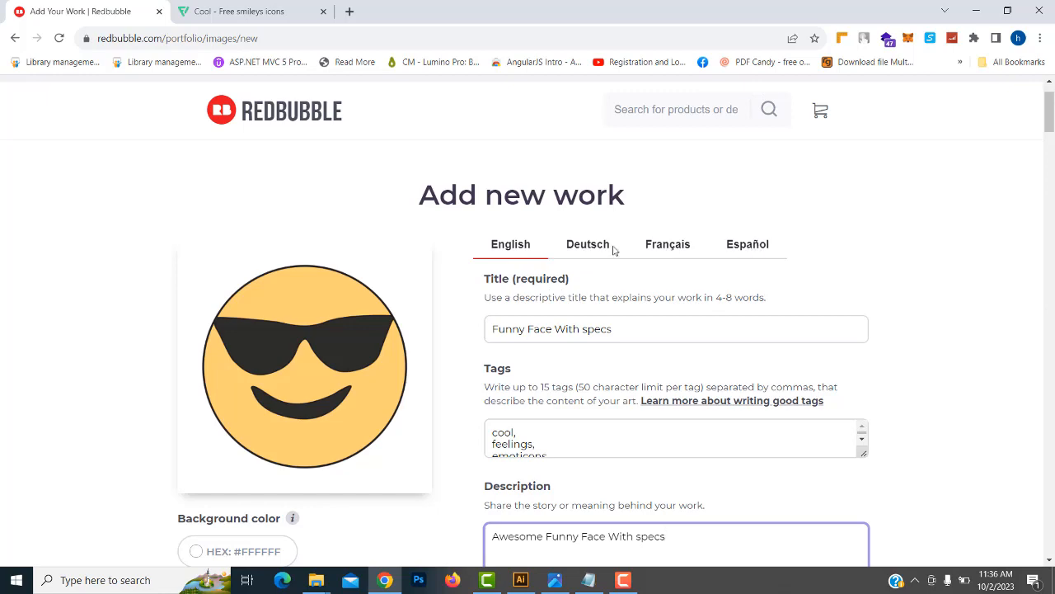
scroll(979, 394, "down", 4)
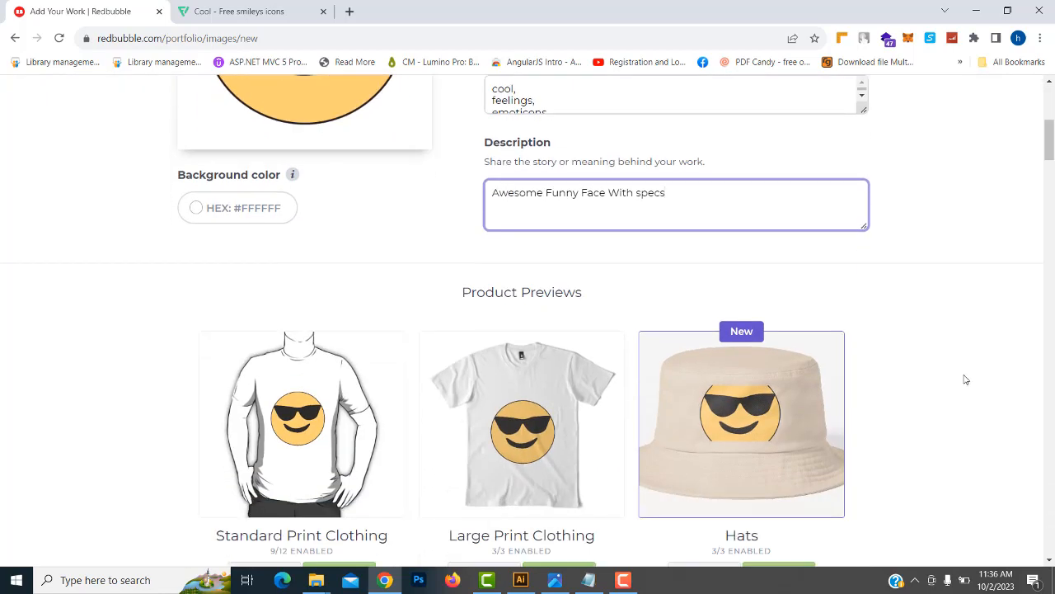
scroll(966, 379, "down", 2)
scroll(963, 377, "down", 1)
scroll(965, 380, "up", 1)
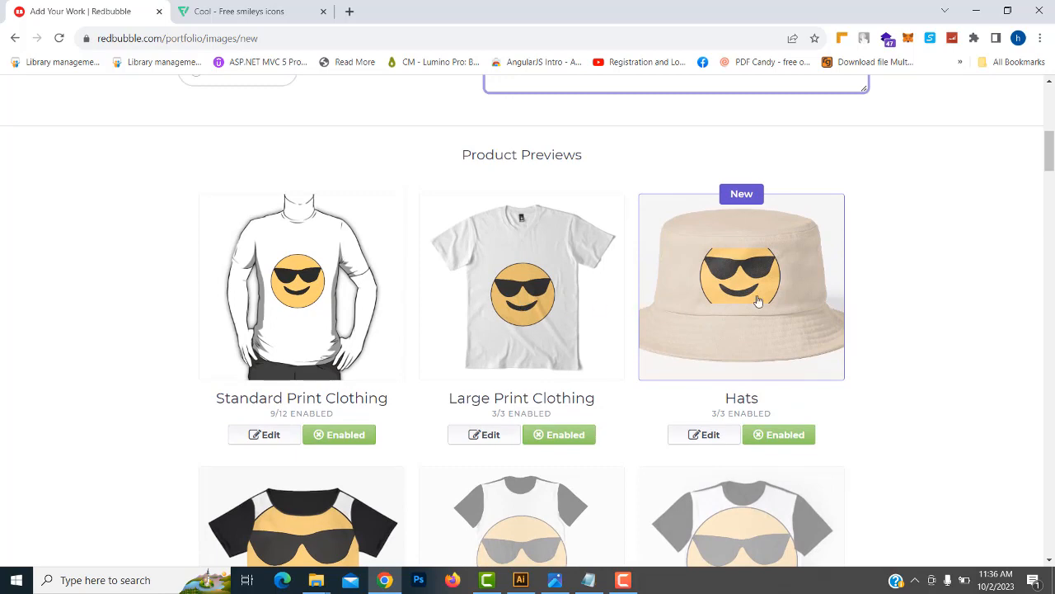
scroll(901, 296, "down", 4)
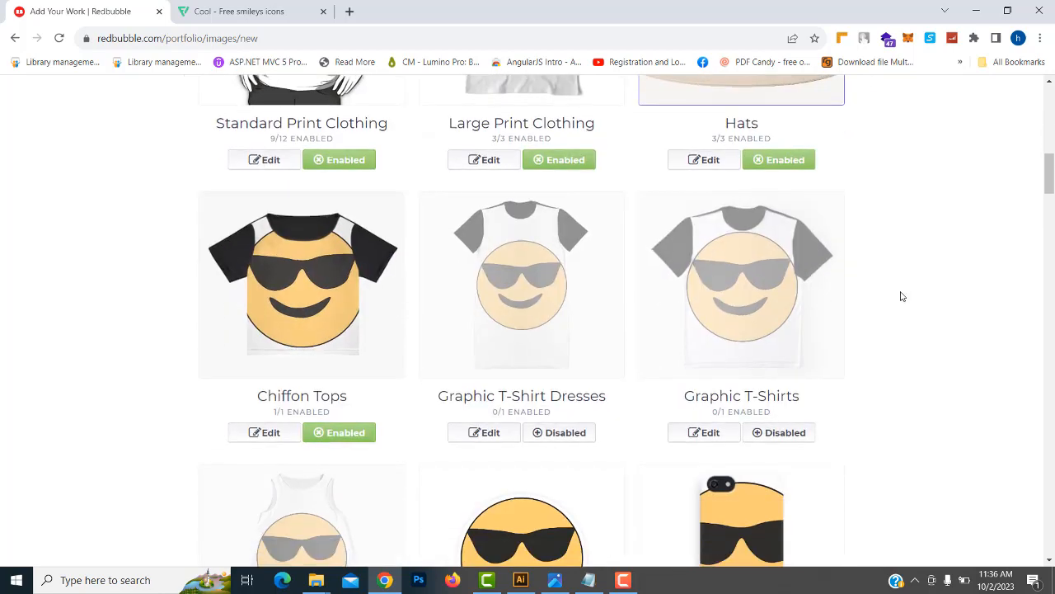
scroll(901, 296, "down", 1)
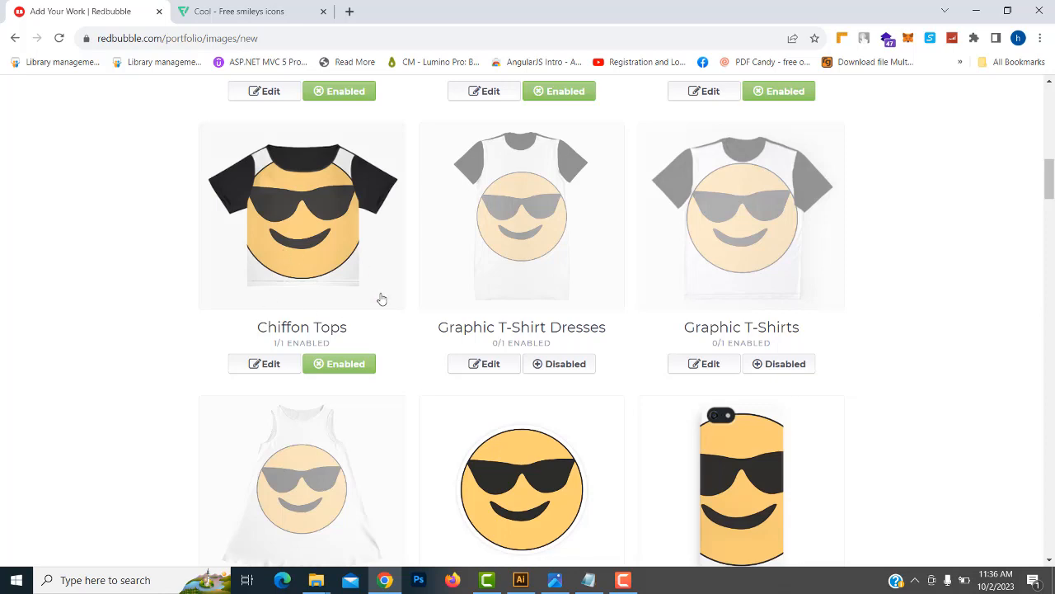
Scale the artwork on the Chiffon Tops product down to 51% and apply the change
left_click(270, 365)
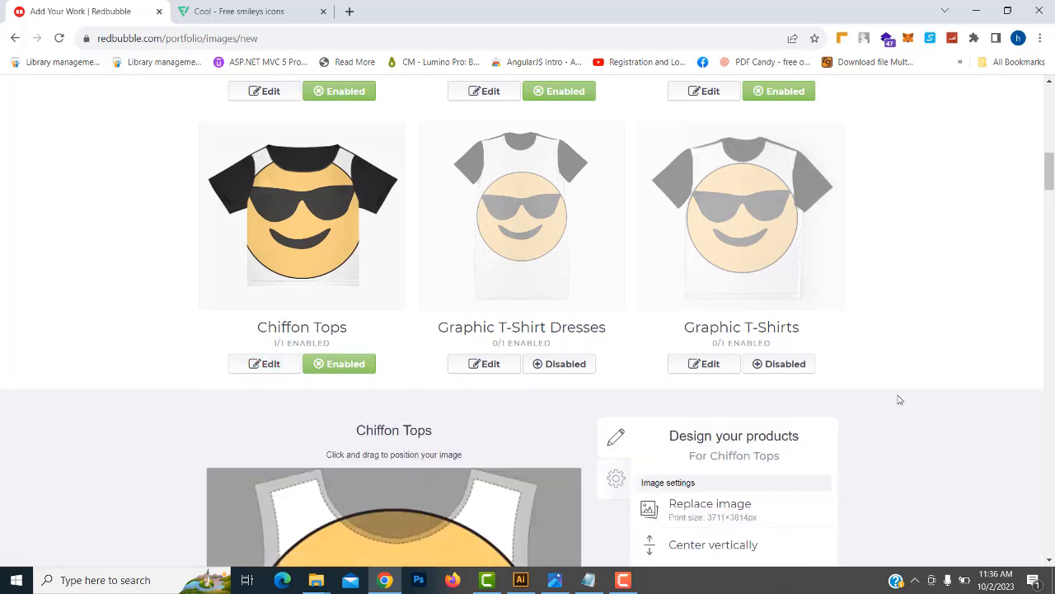
scroll(897, 398, "down", 4)
scroll(423, 406, "down", 1)
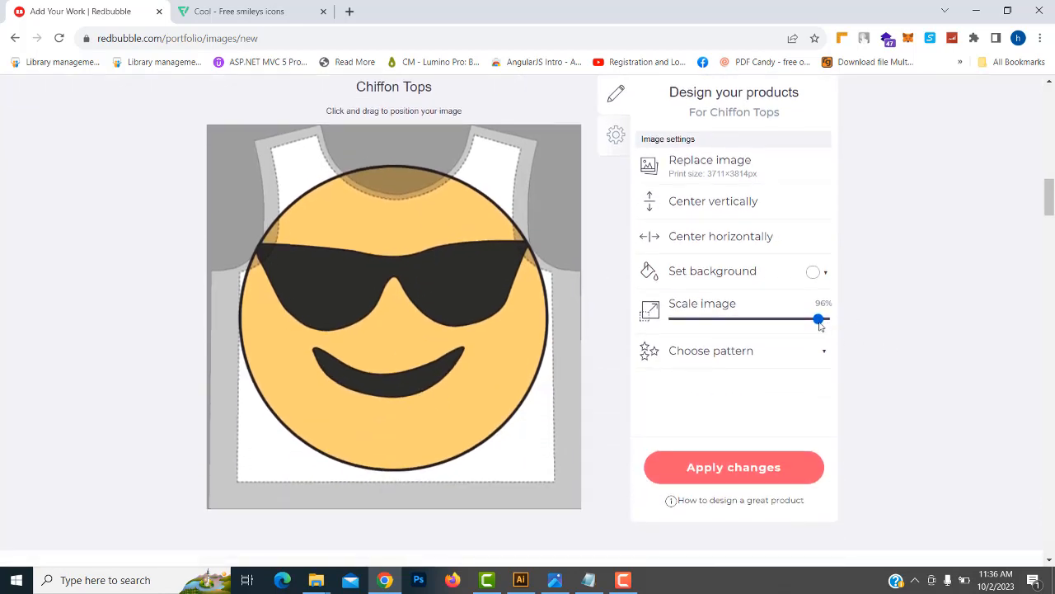
left_click_drag(820, 320, 752, 326)
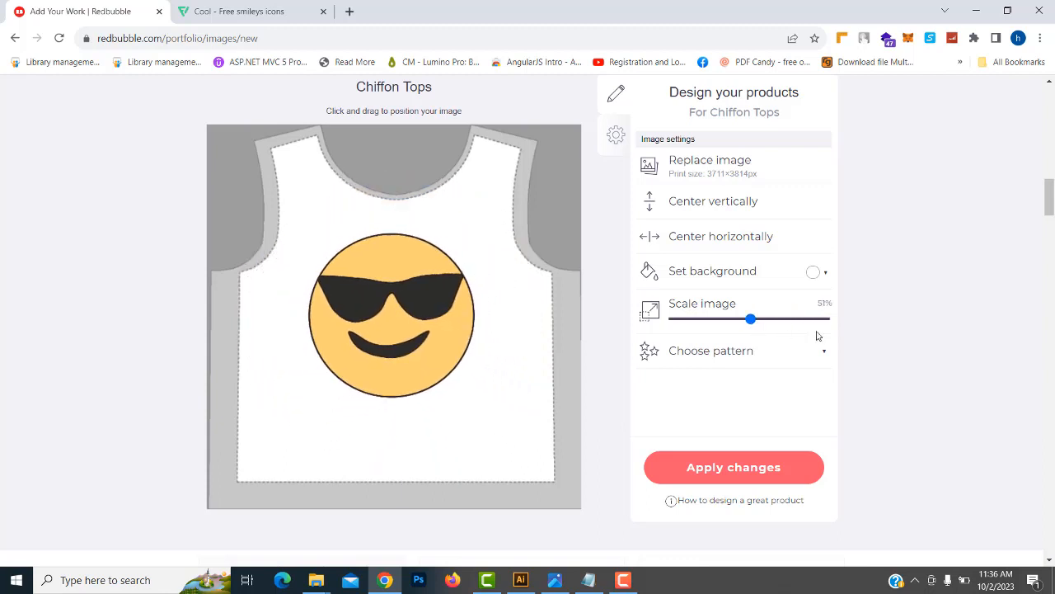
scroll(752, 478, "down", 6)
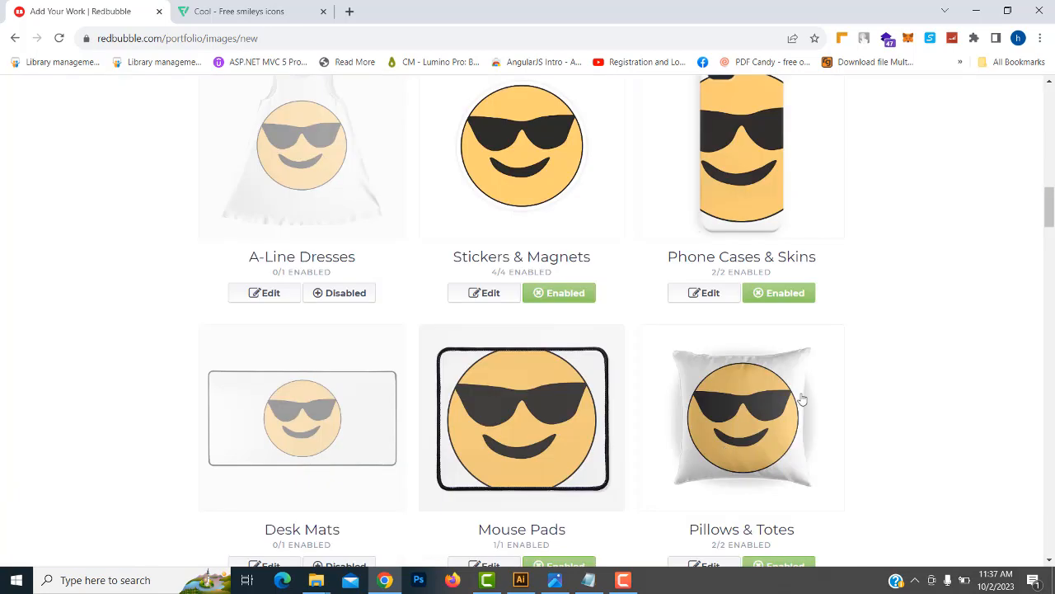
scroll(895, 329, "up", 1)
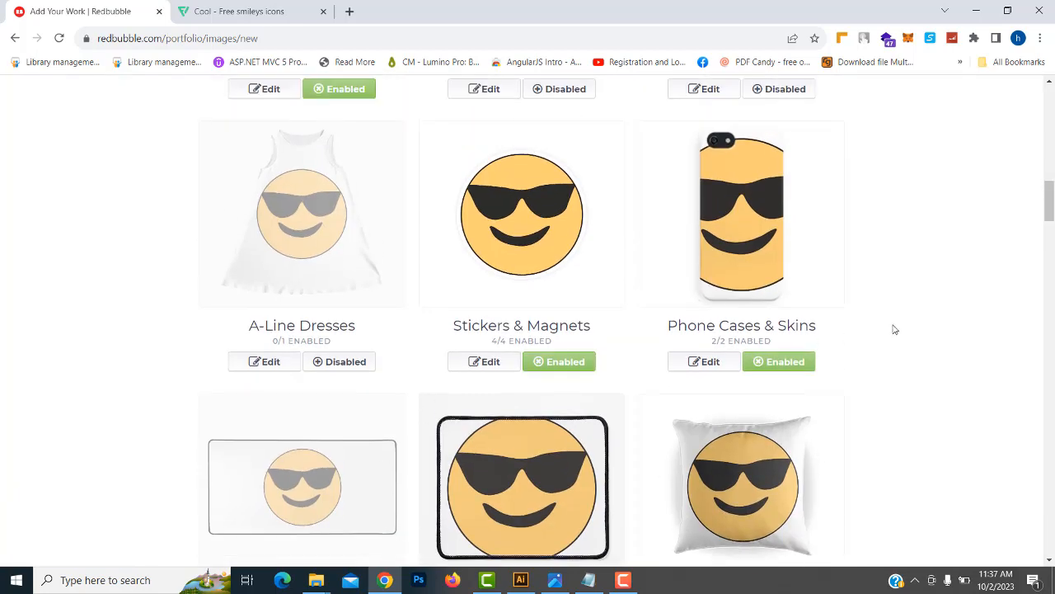
scroll(882, 334, "up", 2)
scroll(787, 396, "down", 2)
left_click(745, 231)
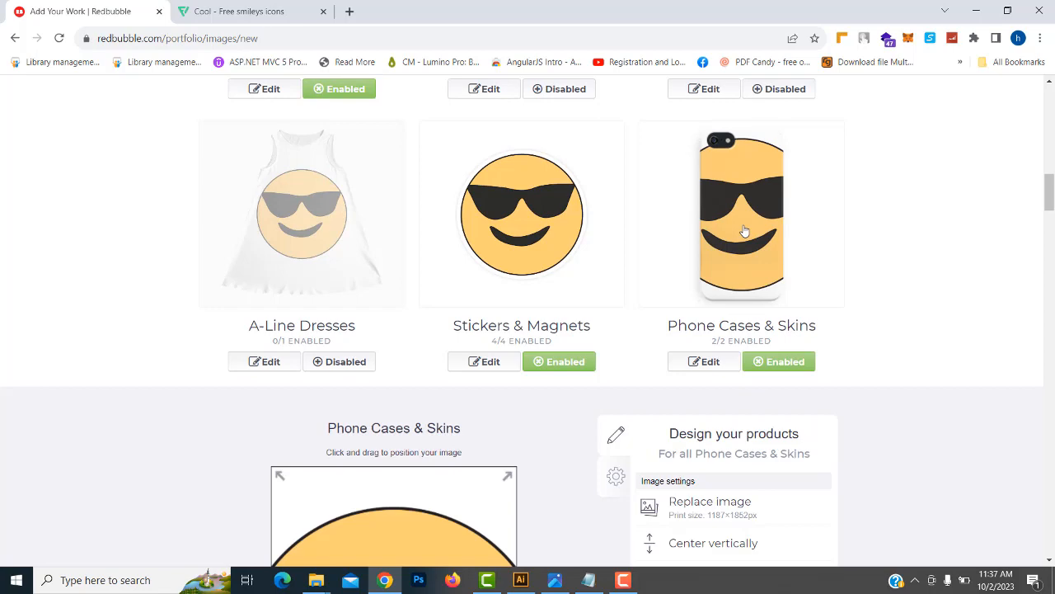
left_click(707, 369)
scroll(600, 399, "down", 3)
scroll(622, 343, "up", 3)
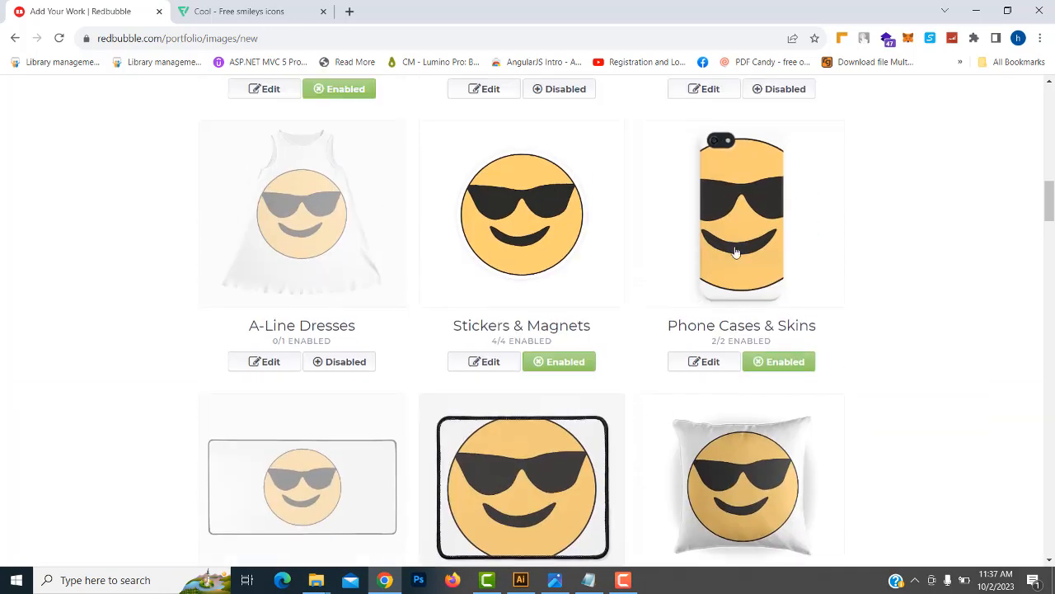
Scale the artwork for all Phone Cases & Skins down to 25% and apply the change
left_click(709, 368)
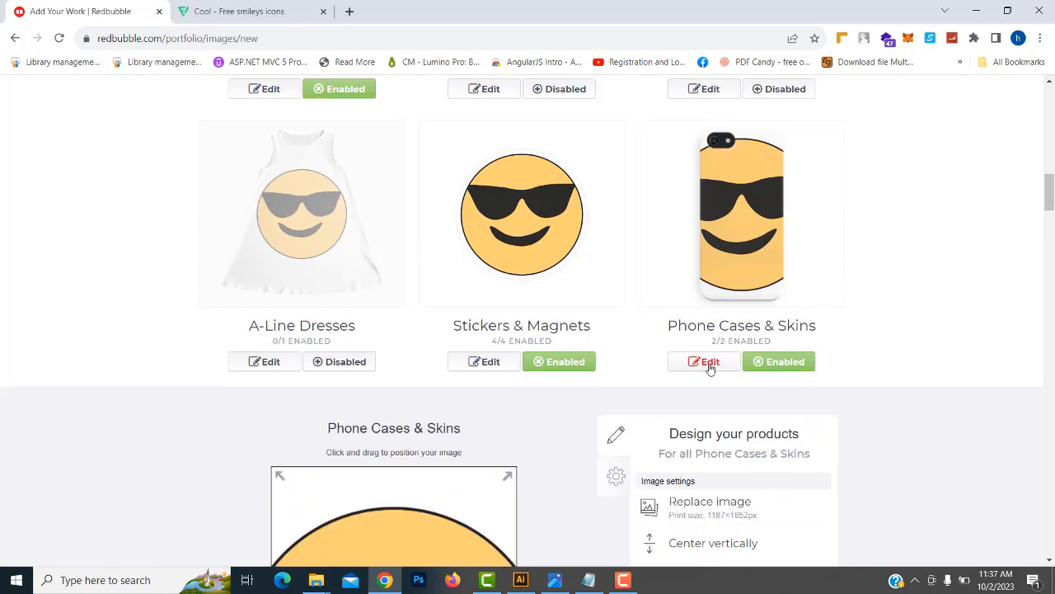
scroll(723, 388, "down", 3)
left_click_drag(746, 456, 713, 465)
scroll(895, 403, "down", 4)
scroll(766, 440, "up", 1)
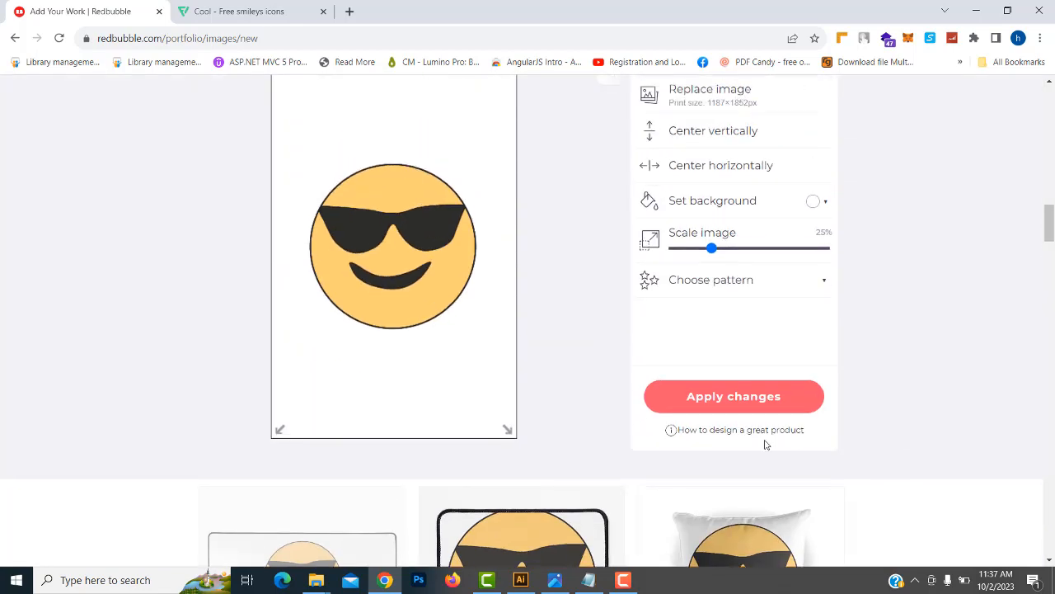
scroll(730, 408, "down", 1)
left_click(734, 369)
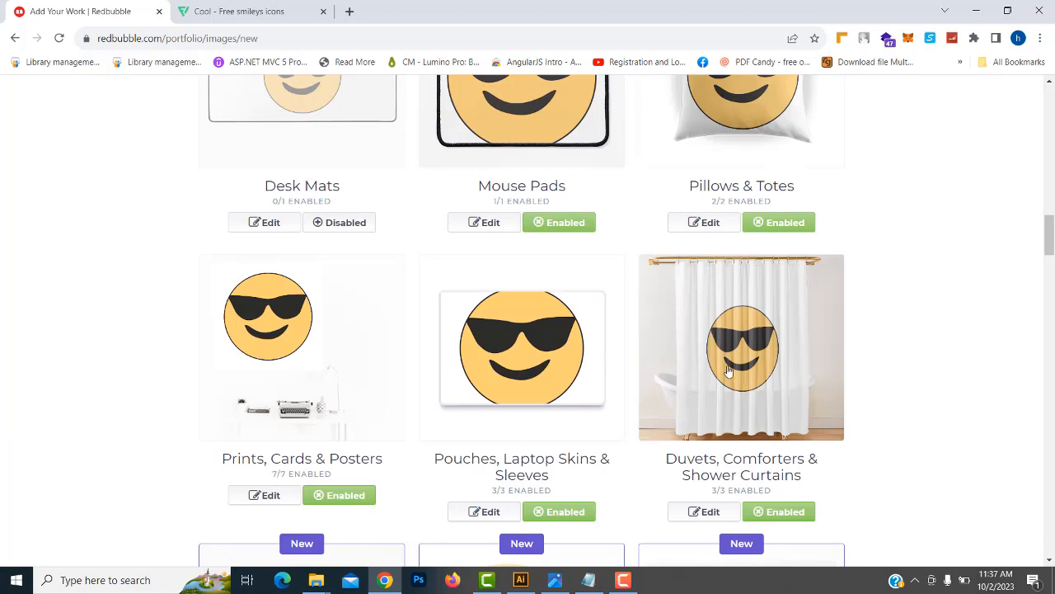
Scale the artwork for all Pouches, Laptop Skins & Sleeves down to 41% and apply the change
scroll(838, 378, "up", 3)
scroll(751, 332, "down", 2)
scroll(857, 373, "down", 2)
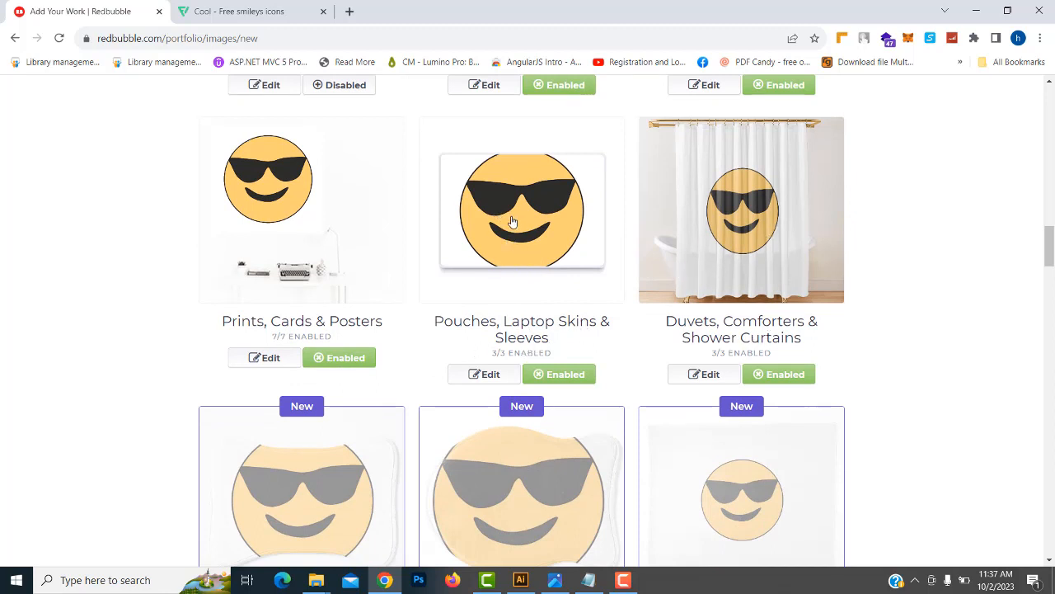
left_click(493, 375)
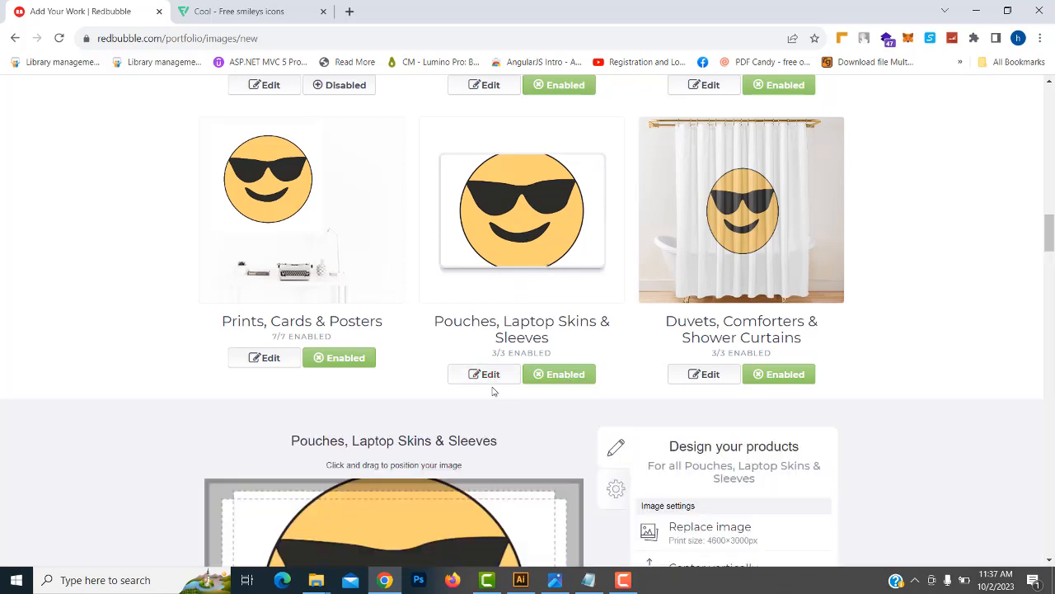
scroll(510, 373, "down", 3)
left_click_drag(828, 410, 739, 419)
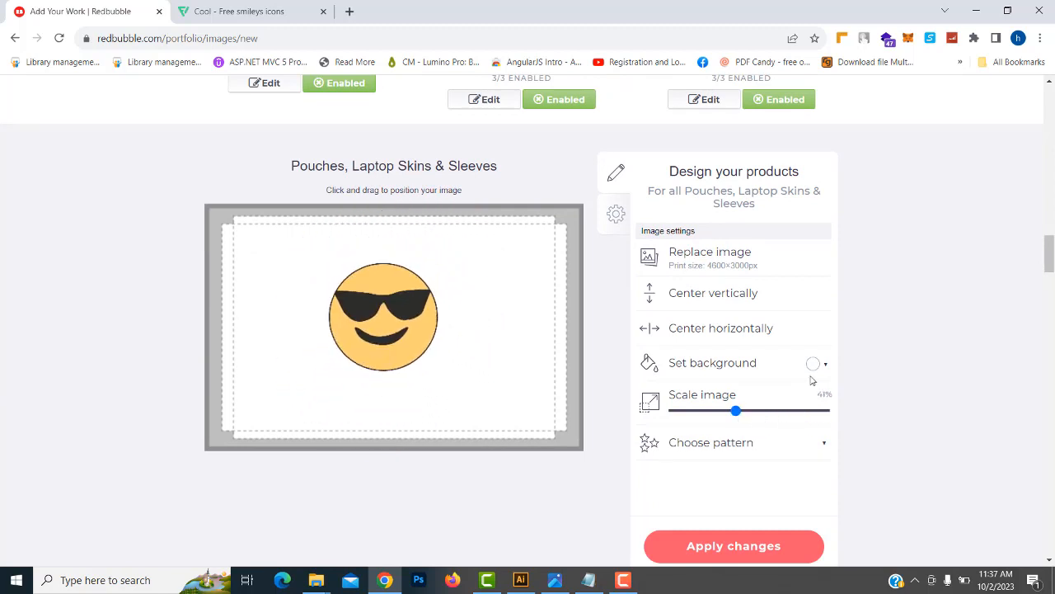
scroll(722, 558, "down", 1)
left_click(719, 534)
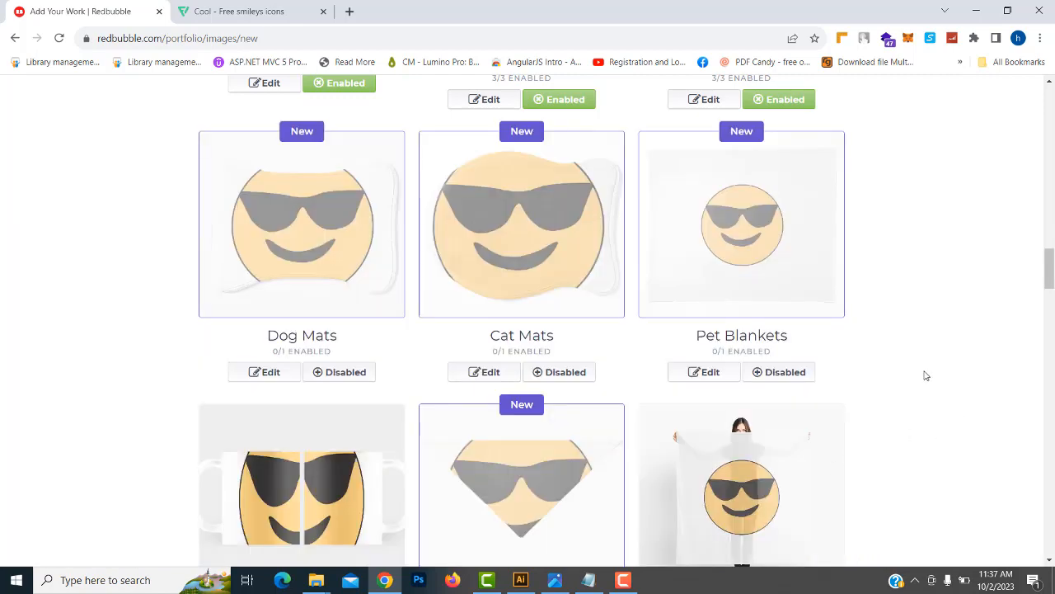
Review how the artwork sits on the remaining product previews, from Dog Mats through to the Advanced products
scroll(925, 376, "down", 6)
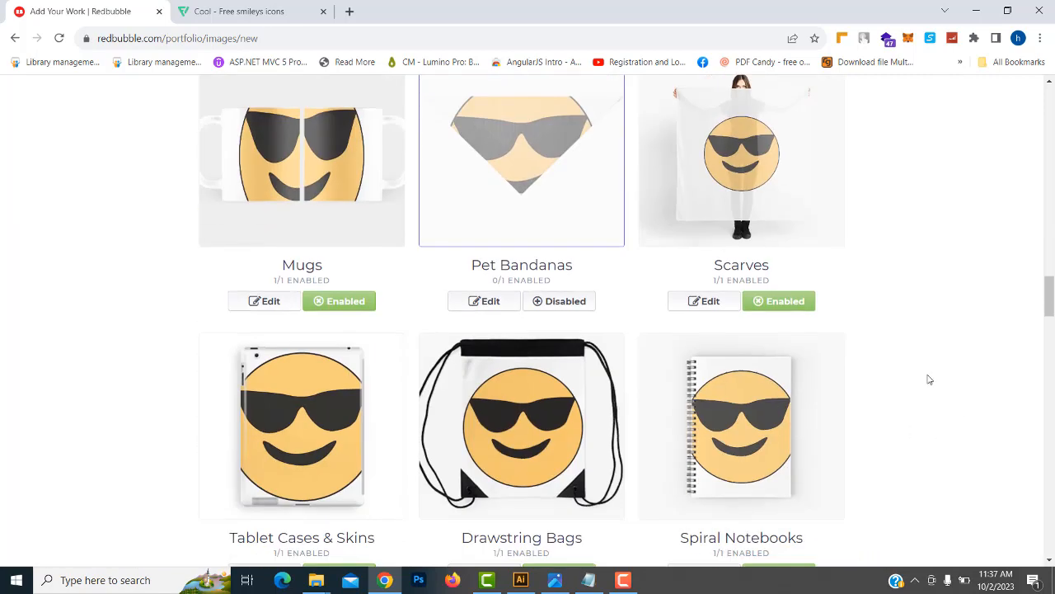
scroll(681, 424, "down", 4)
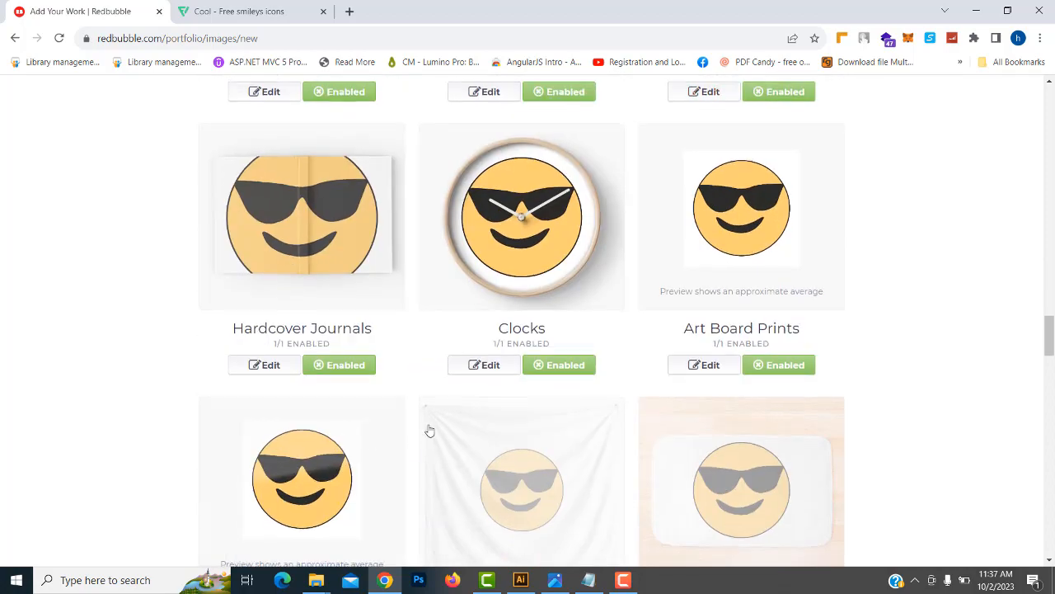
scroll(429, 430, "down", 3)
scroll(429, 430, "down", 3)
scroll(819, 318, "down", 5)
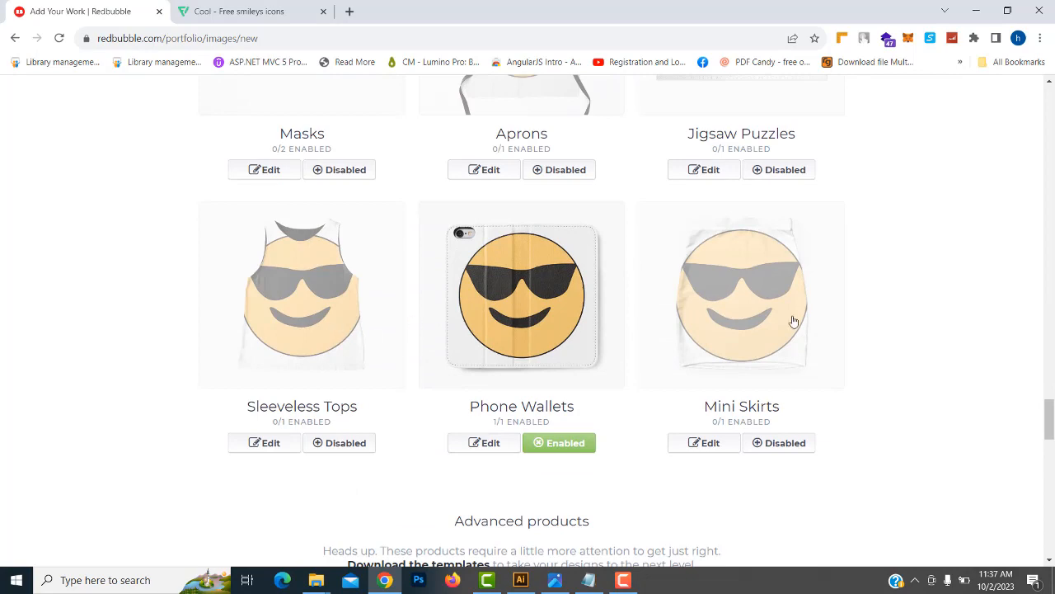
scroll(846, 357, "down", 2)
scroll(850, 384, "down", 3)
scroll(850, 385, "down", 1)
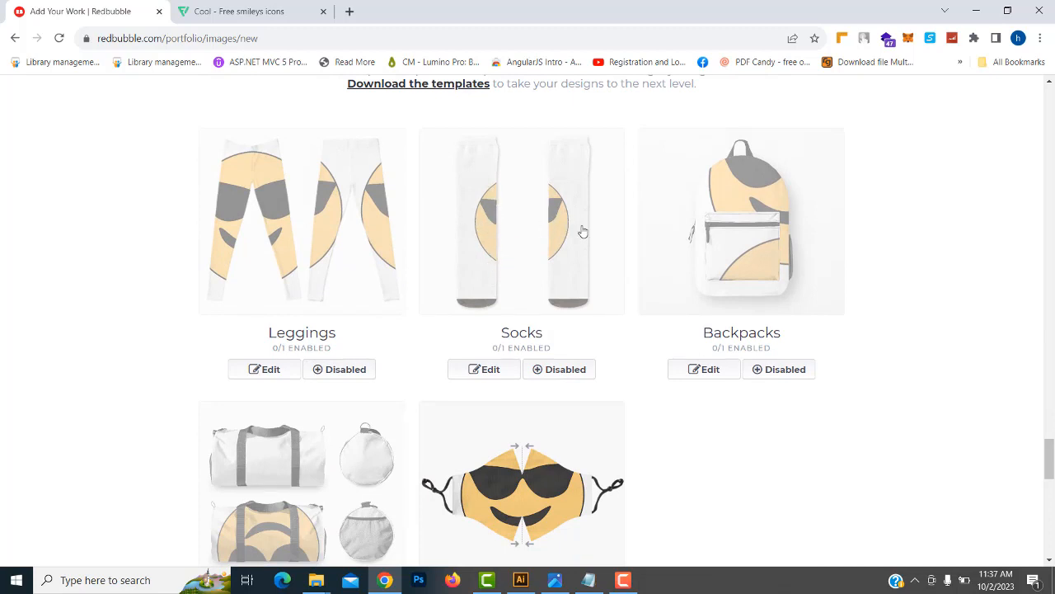
Scale the artwork on the Socks product down to 71% and apply the change
left_click(487, 368)
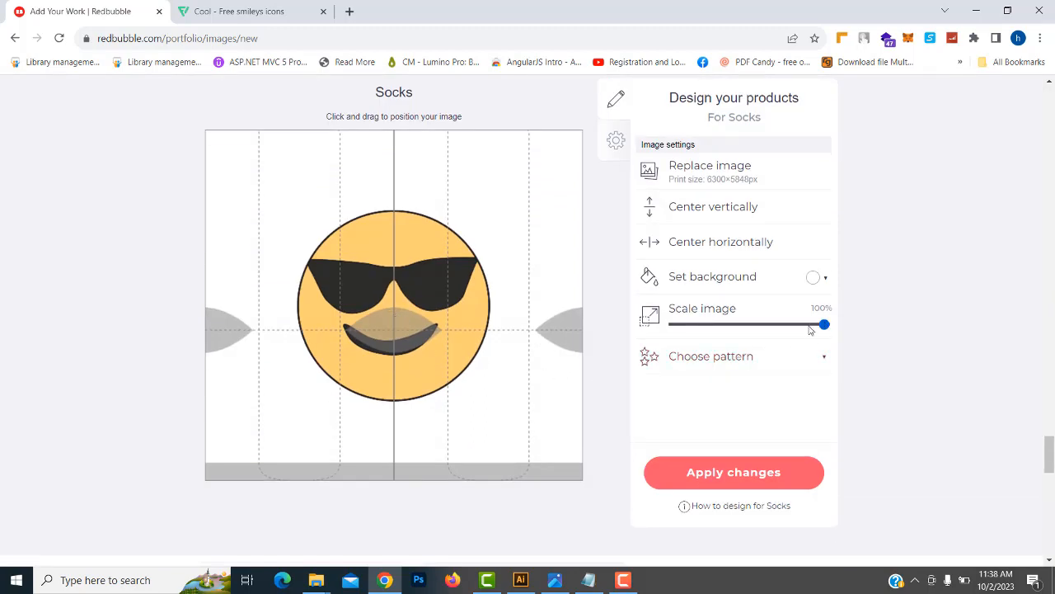
left_click_drag(810, 330, 781, 324)
left_click(713, 472)
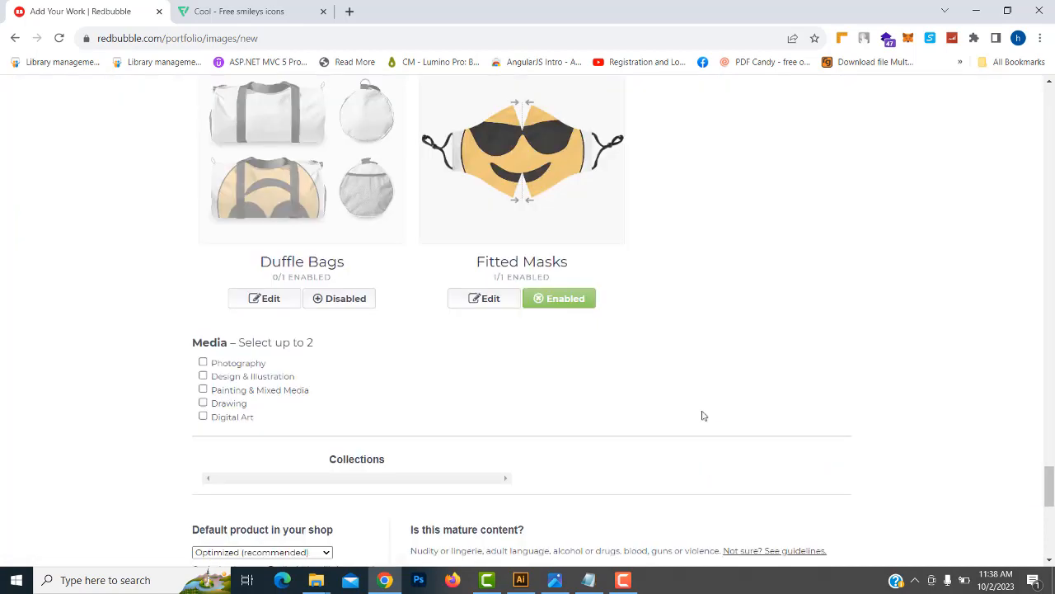
Rescale the Socks artwork to 93%, move it onto the vertical centre line and apply the change
scroll(589, 340, "down", 3)
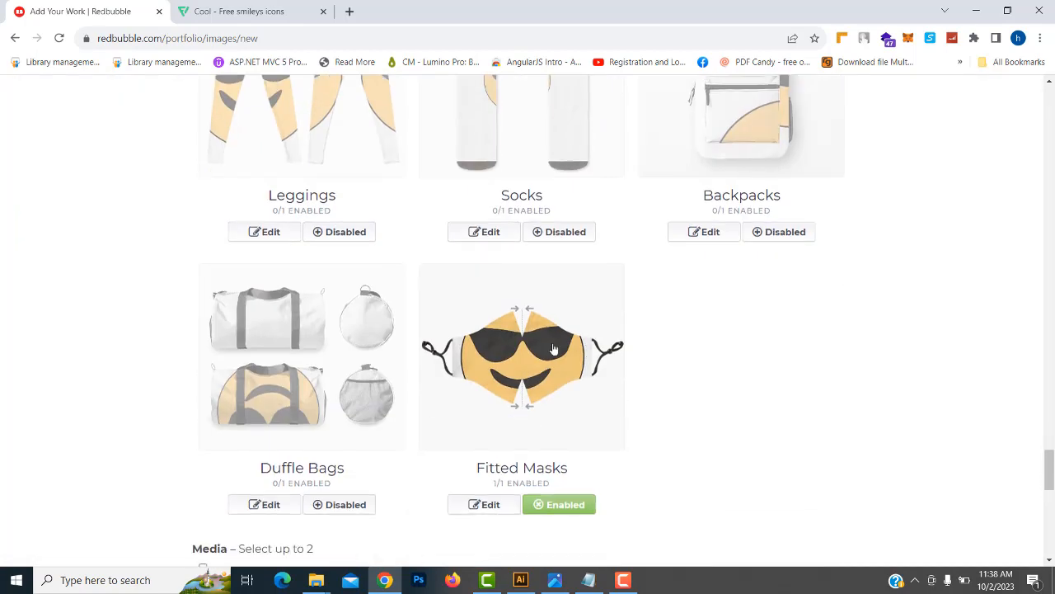
left_click(489, 234)
scroll(622, 348, "up", 2)
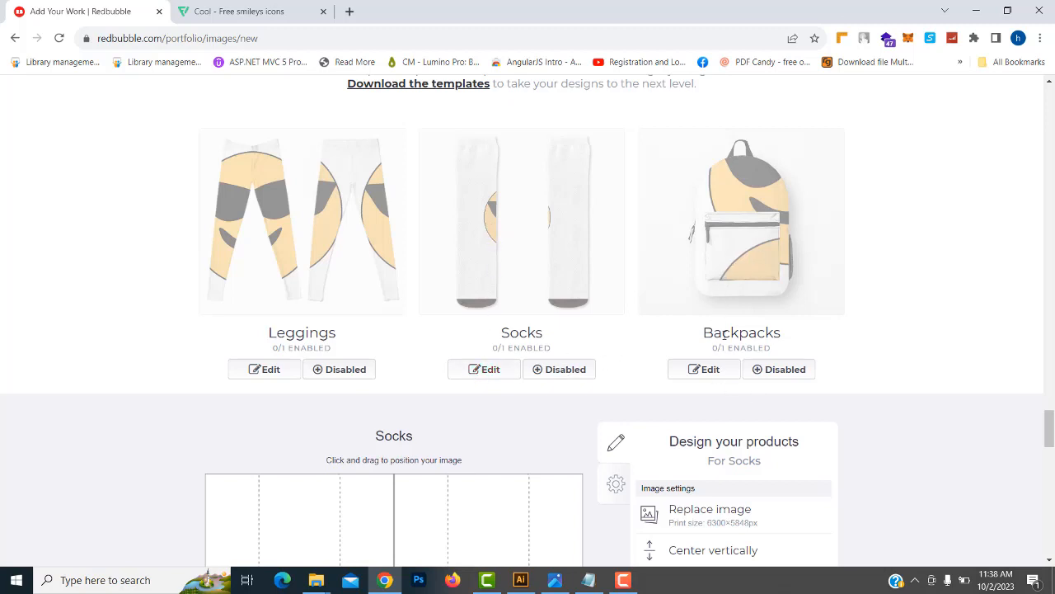
scroll(801, 355, "down", 4)
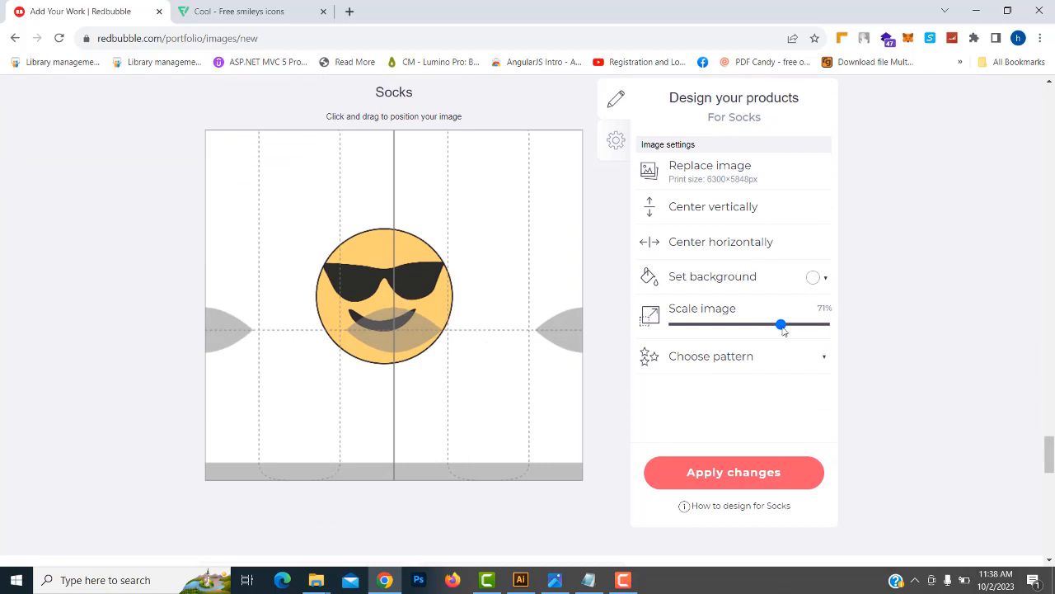
left_click_drag(780, 324, 817, 324)
left_click_drag(448, 292, 461, 287)
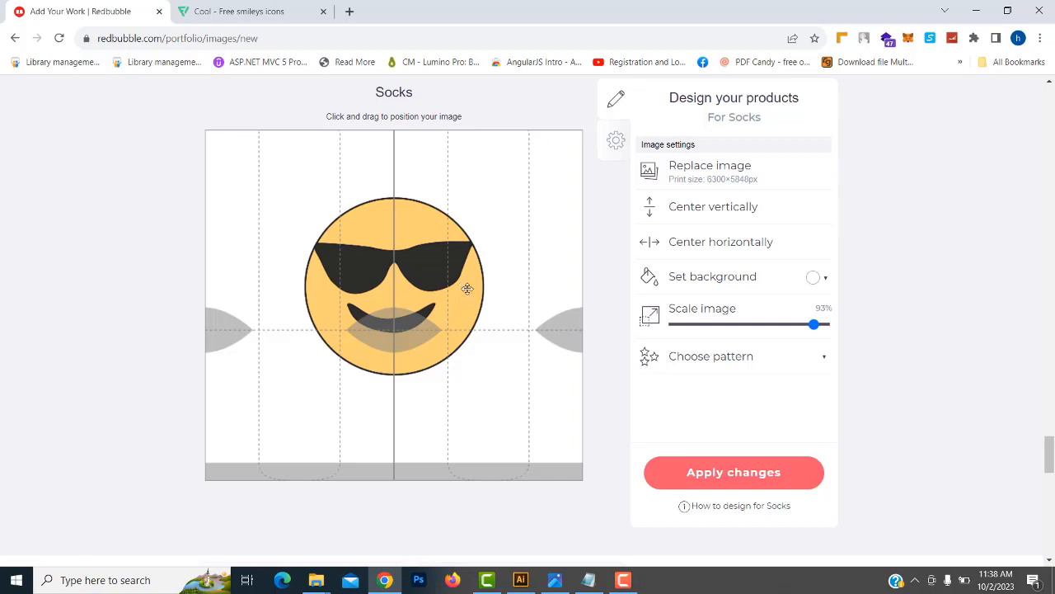
left_click(734, 474)
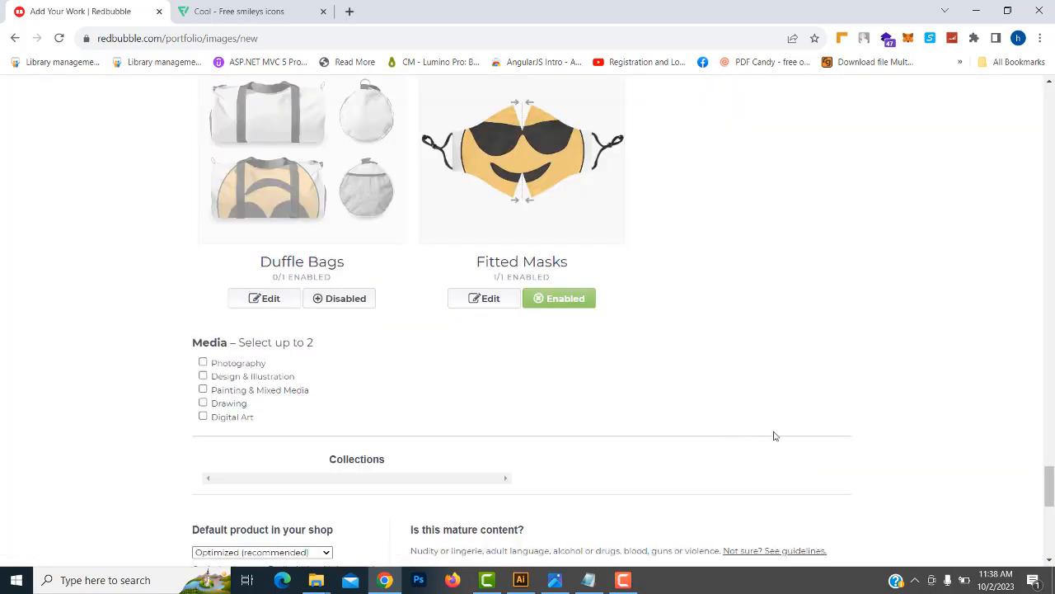
scroll(774, 436, "up", 3)
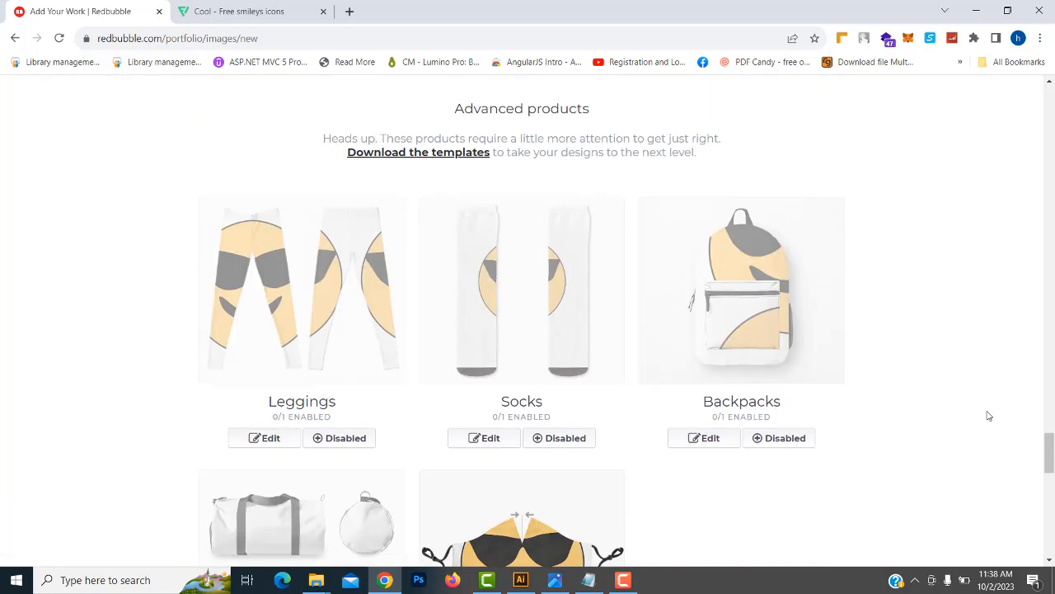
Choose Optimized (recommended) as the default product in the shop
scroll(988, 416, "down", 3)
scroll(697, 423, "down", 3)
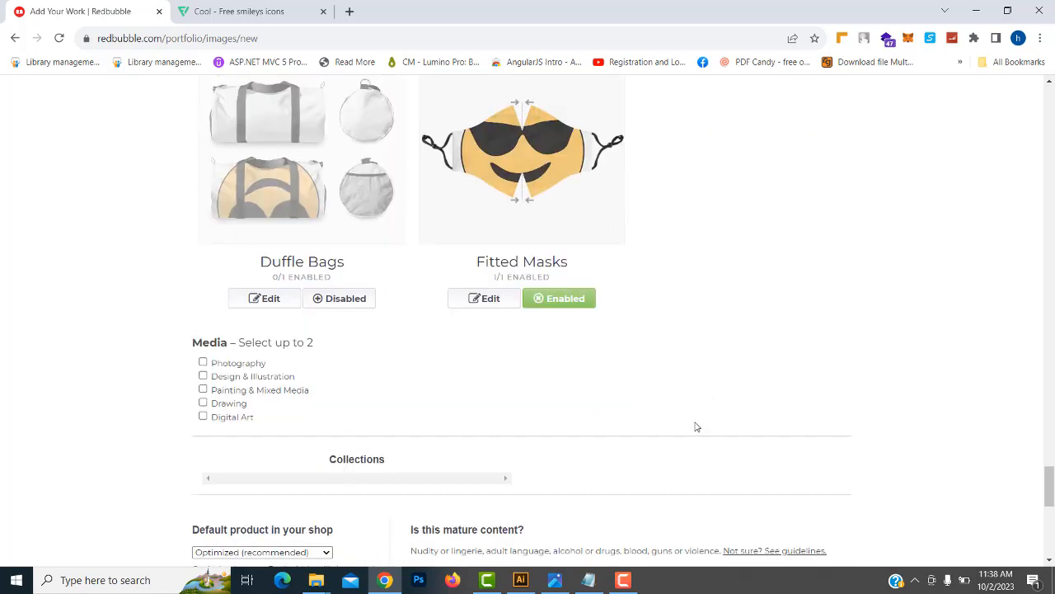
scroll(697, 426, "down", 1)
scroll(682, 297, "down", 2)
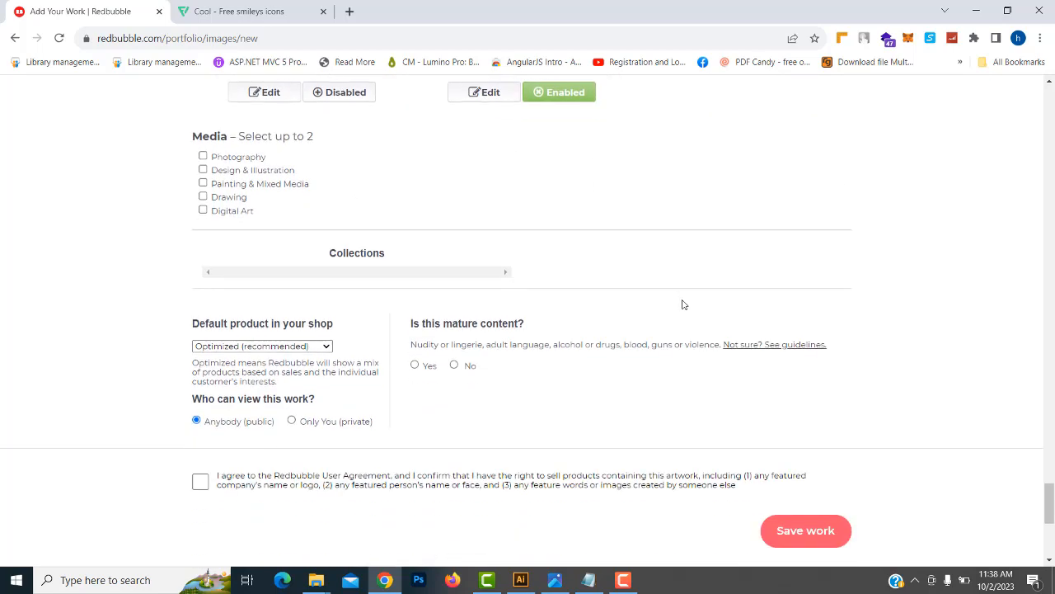
scroll(683, 306, "down", 2)
scroll(553, 332, "up", 2)
left_click(327, 348)
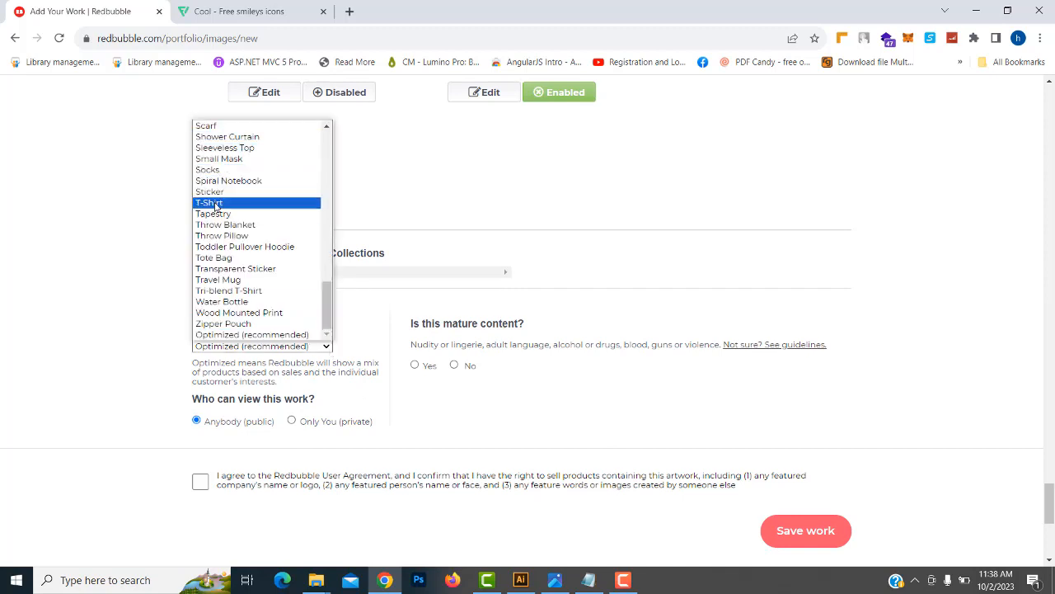
left_click(243, 334)
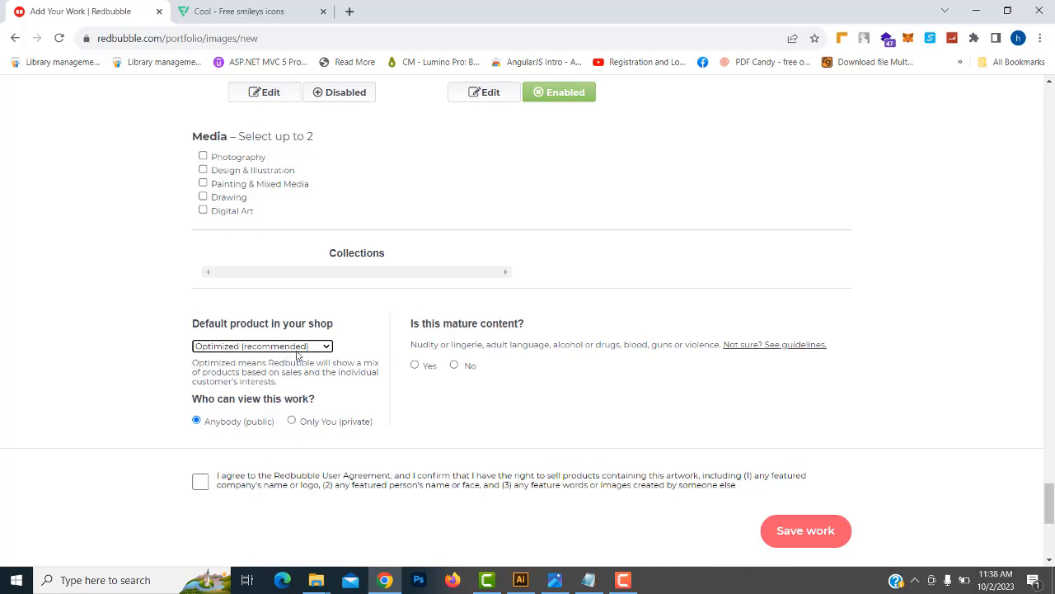
Answer Yes to the mature content question and accept the Redbubble User Agreement and selling rights statement
left_click(415, 367)
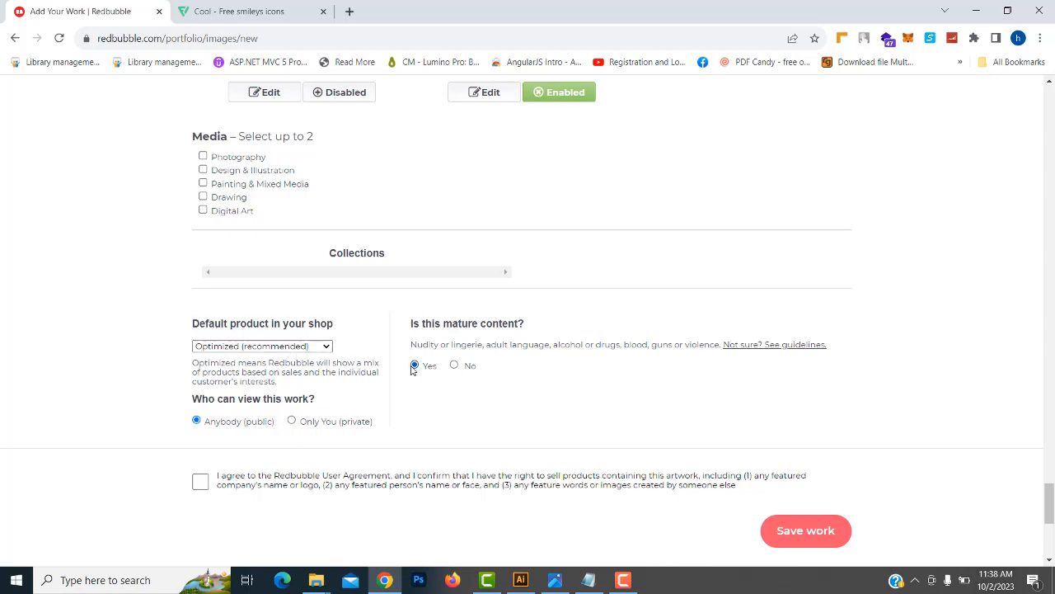
left_click(201, 482)
Scale the artwork on the Hardcover Journals product down to 48% and apply the change
scroll(866, 511, "up", 12)
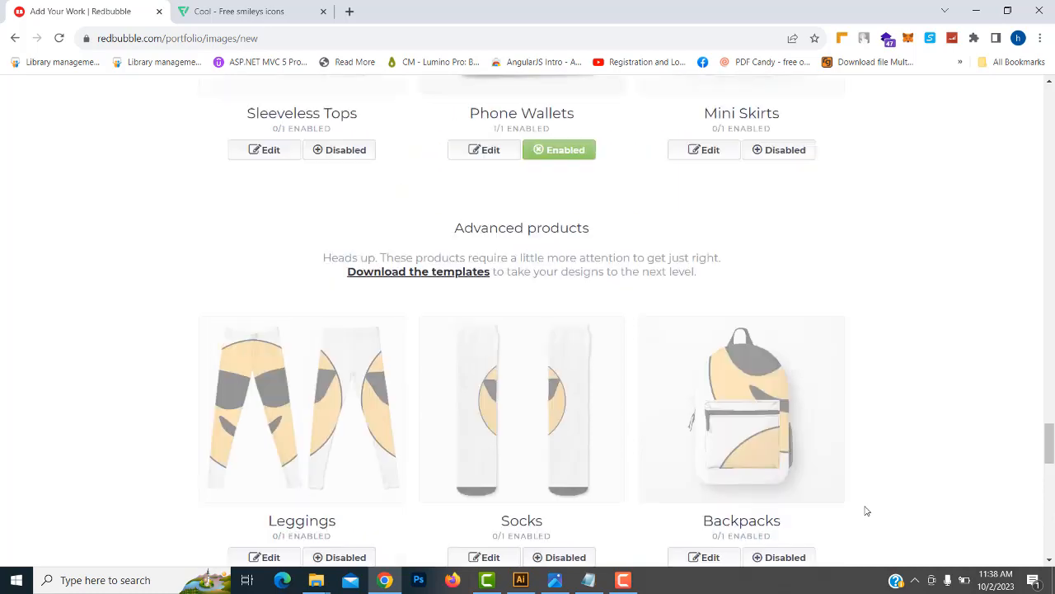
scroll(867, 511, "up", 8)
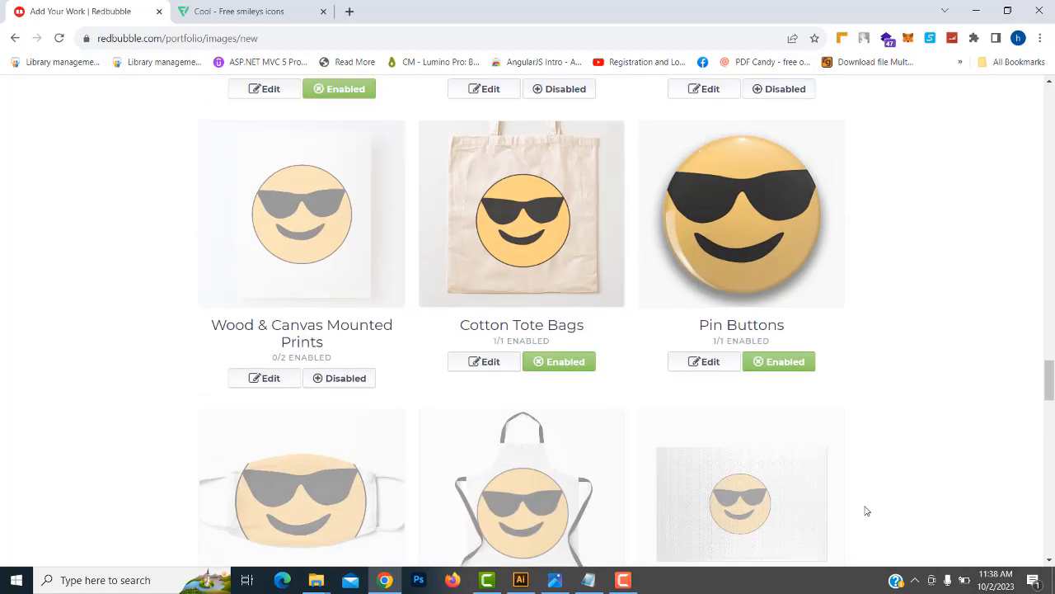
scroll(866, 512, "up", 5)
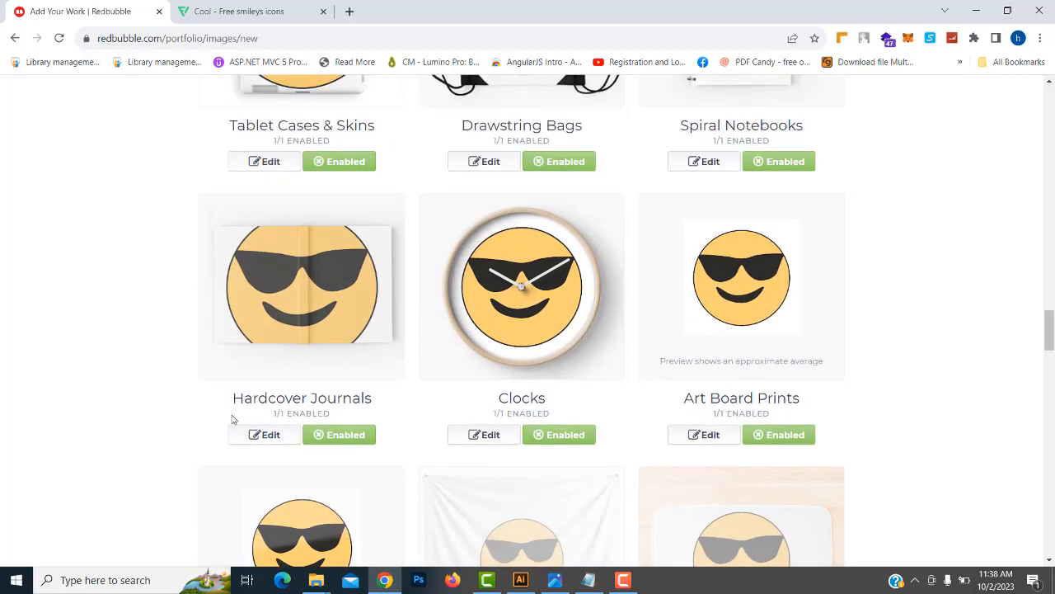
left_click(279, 438)
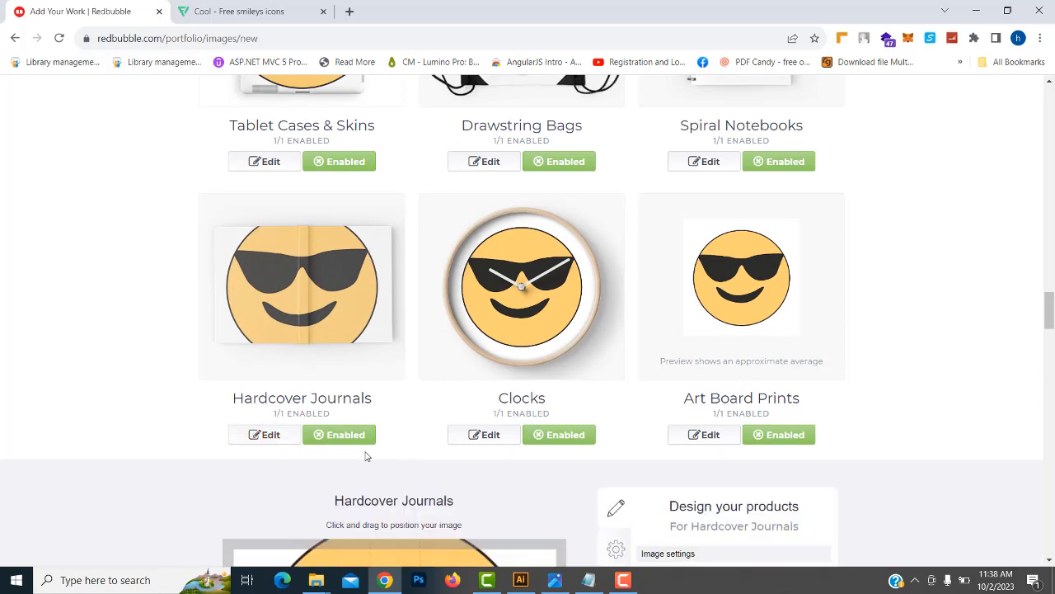
scroll(566, 409, "down", 4)
left_click_drag(810, 393, 746, 394)
scroll(697, 540, "down", 1)
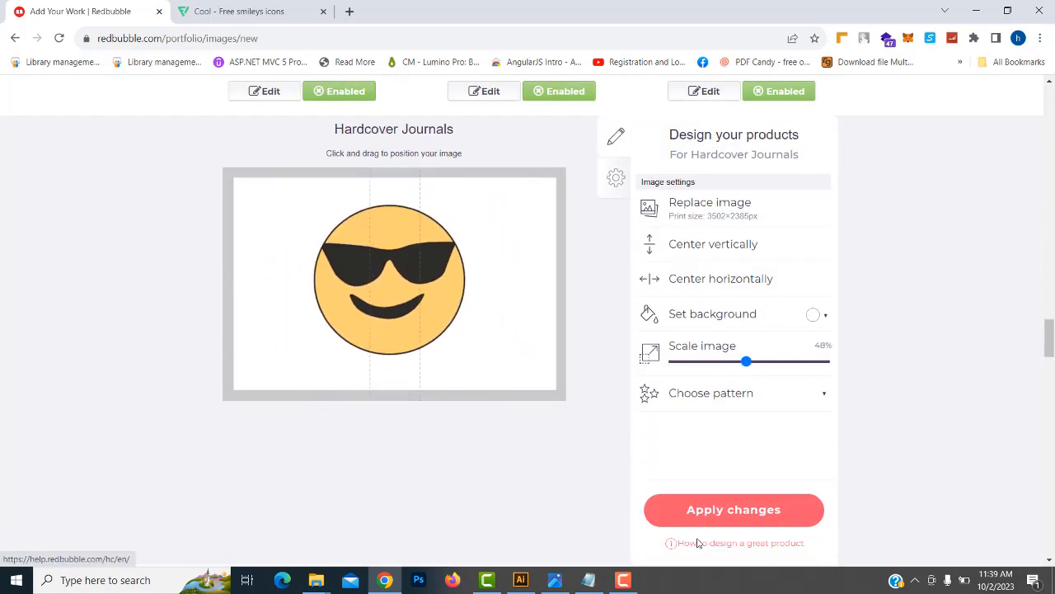
left_click(702, 513)
scroll(814, 448, "up", 5)
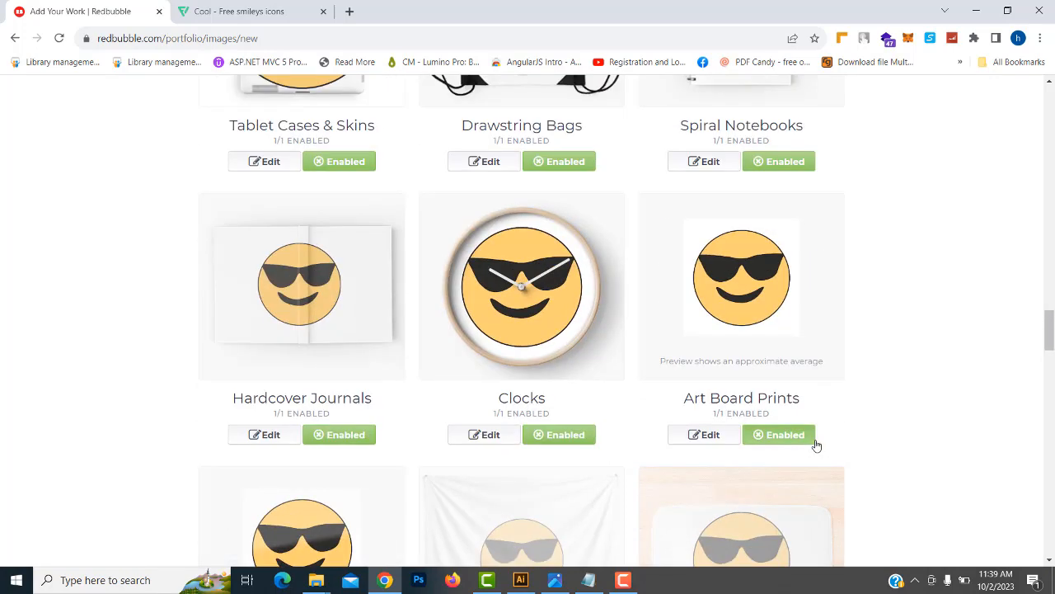
Scale the artwork on the Spiral Notebooks product down to 43% and apply the change
scroll(815, 445, "up", 3)
scroll(739, 435, "up", 2)
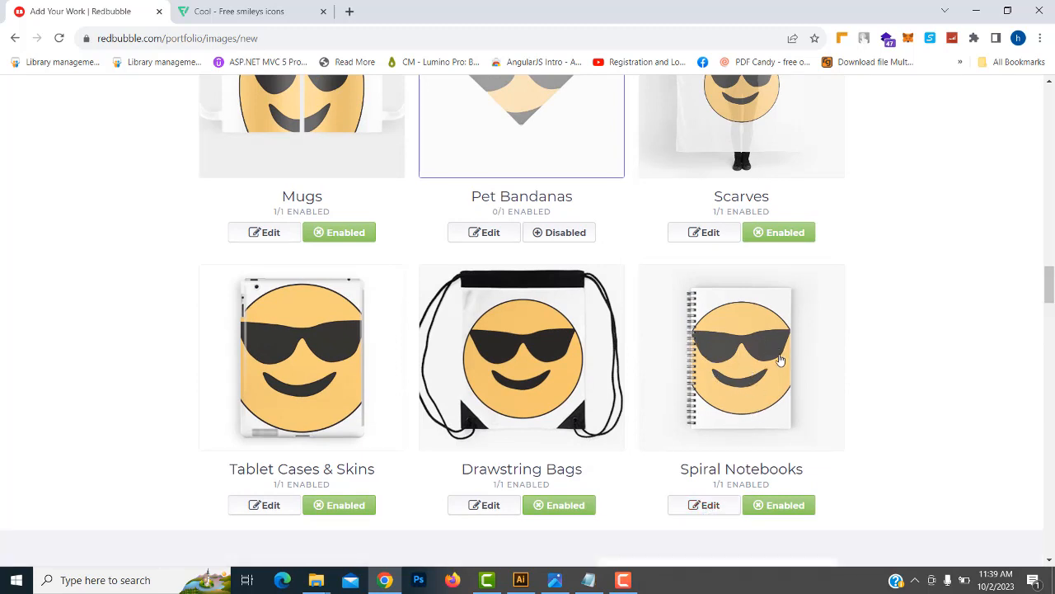
scroll(808, 434, "down", 3)
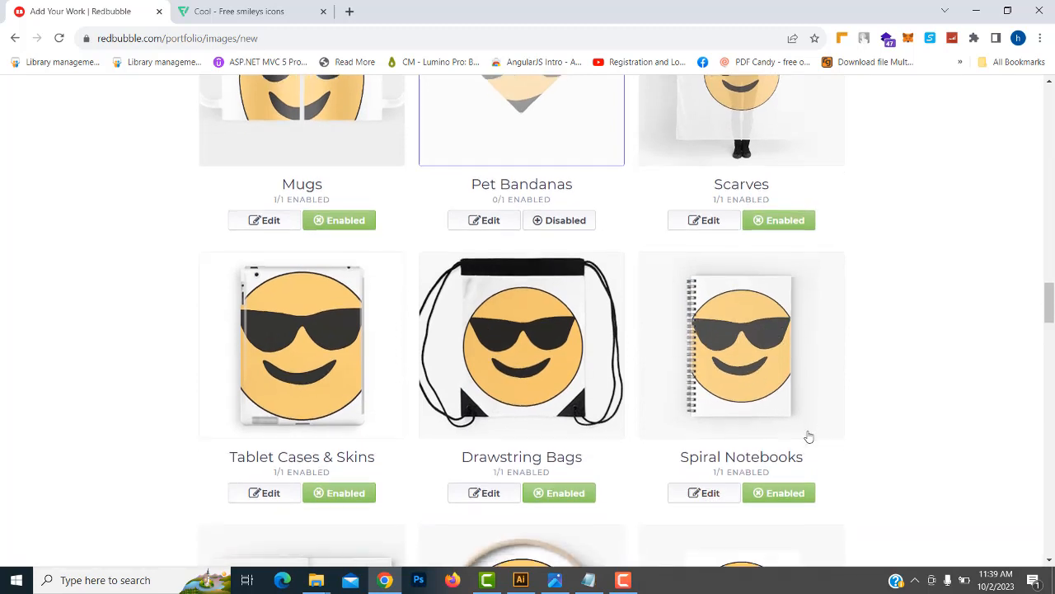
left_click(707, 298)
scroll(764, 347, "down", 3)
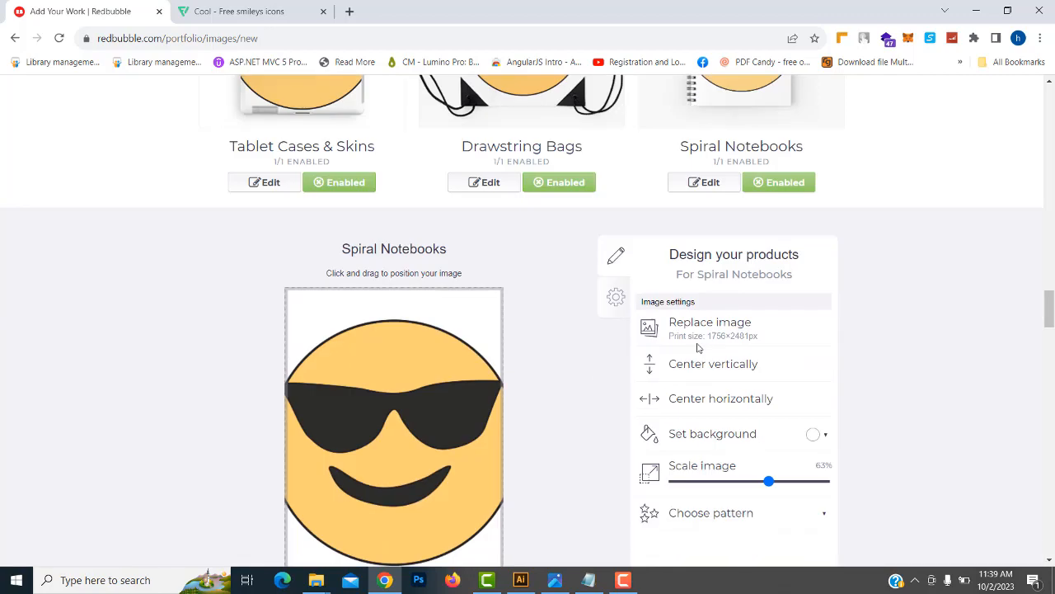
left_click_drag(756, 395, 739, 396)
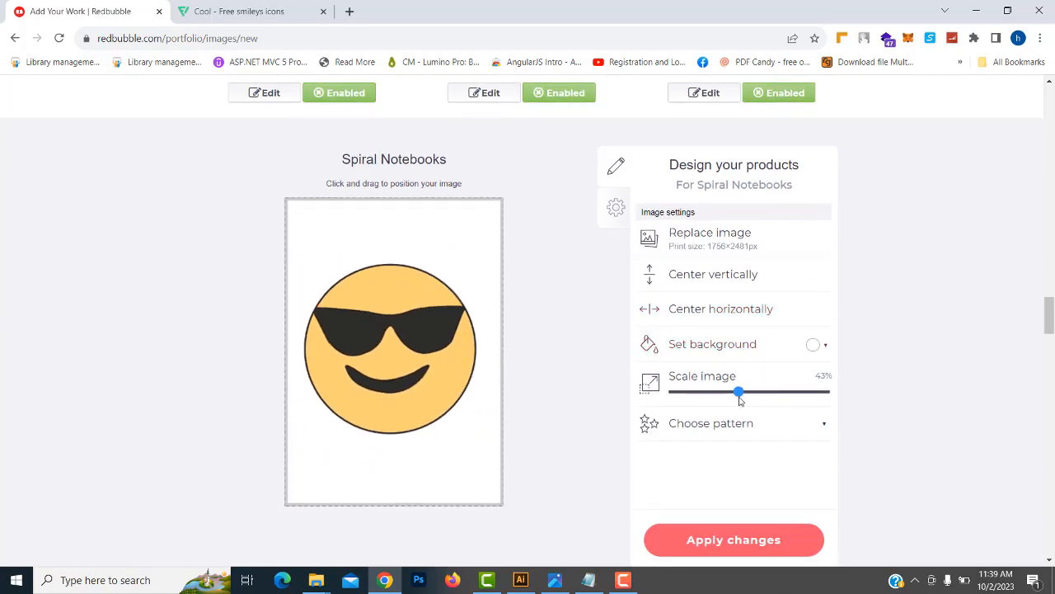
left_click(736, 541)
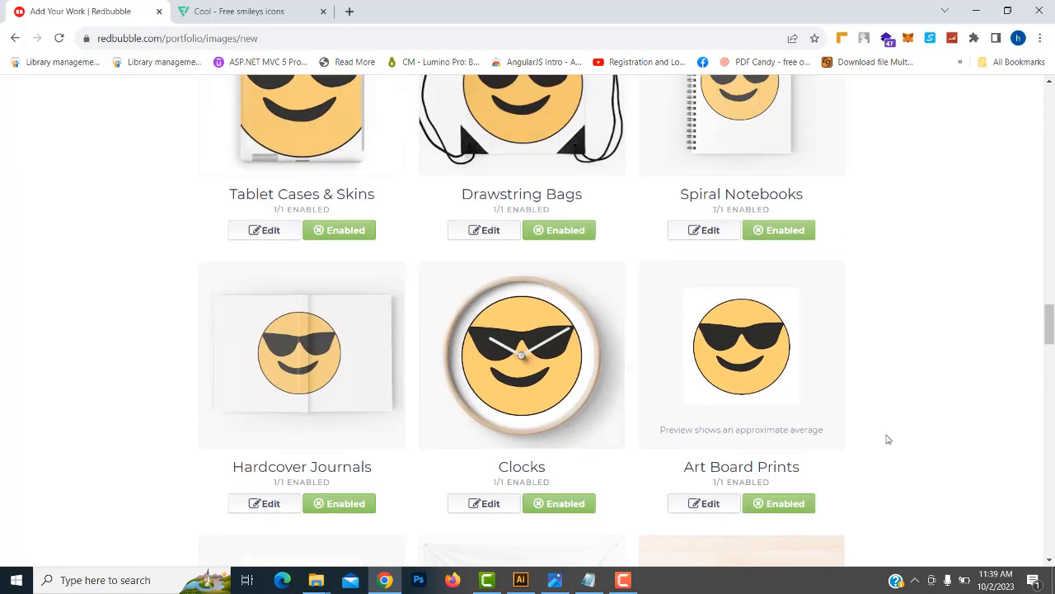
Scale the artwork on the Tablet Cases & Skins product down to 48% and apply the change
scroll(888, 439, "up", 6)
scroll(887, 439, "down", 3)
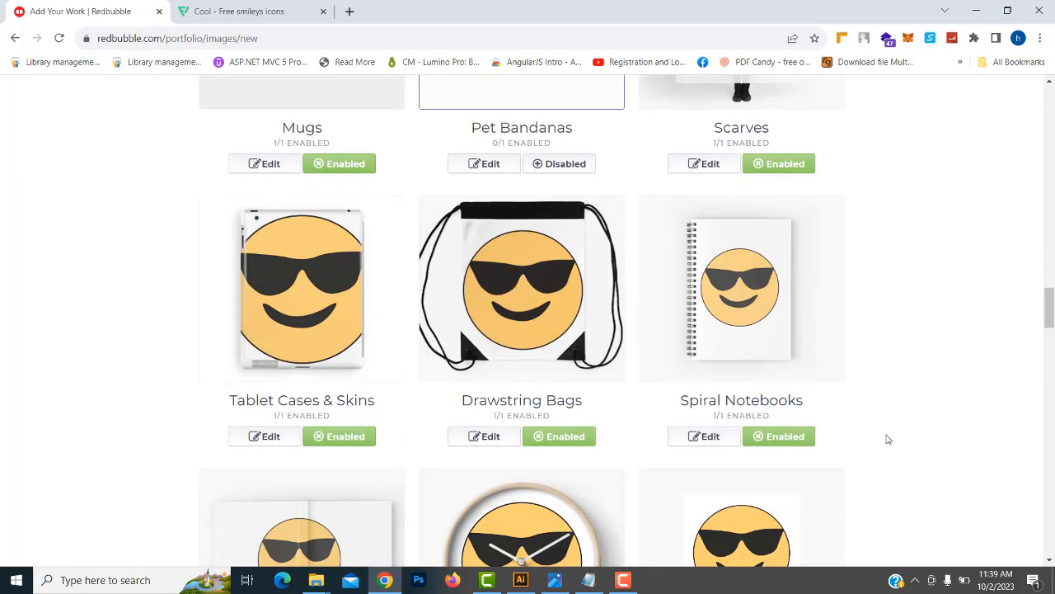
left_click(278, 440)
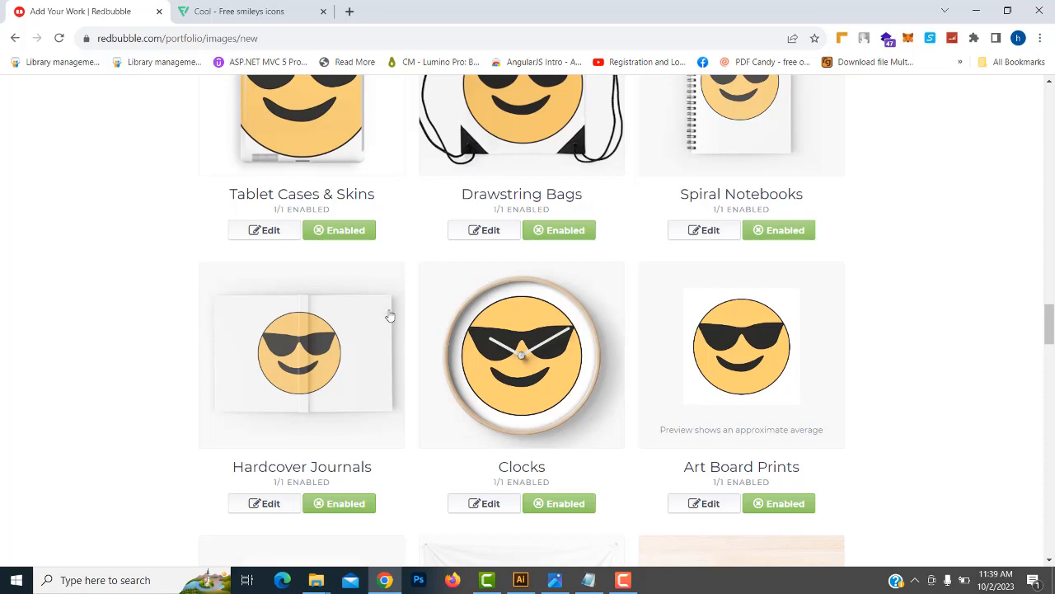
scroll(255, 364, "up", 3)
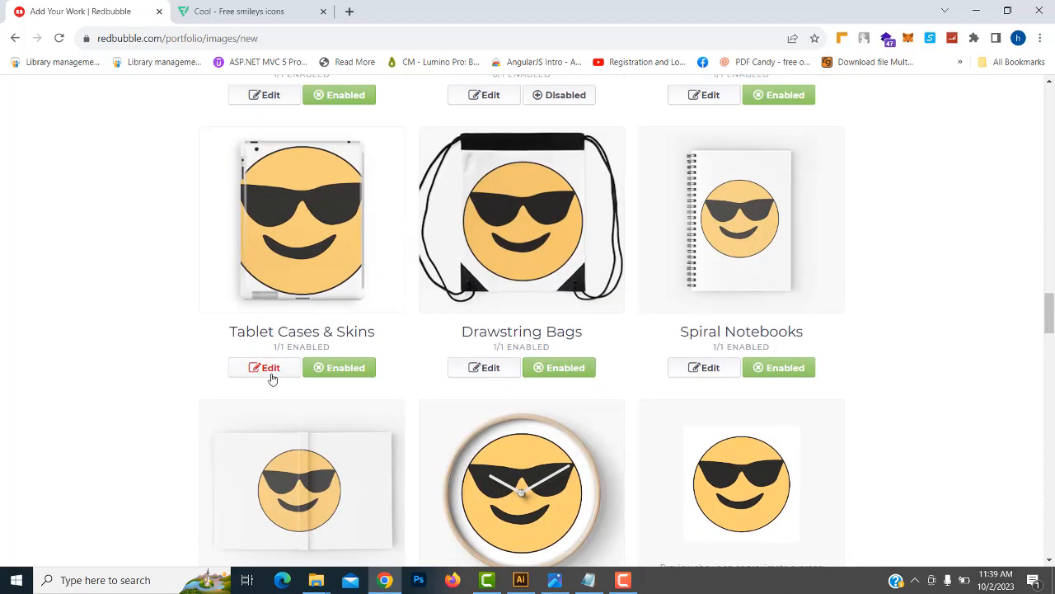
left_click(272, 377)
scroll(625, 363, "down", 3)
left_click_drag(799, 462, 779, 465)
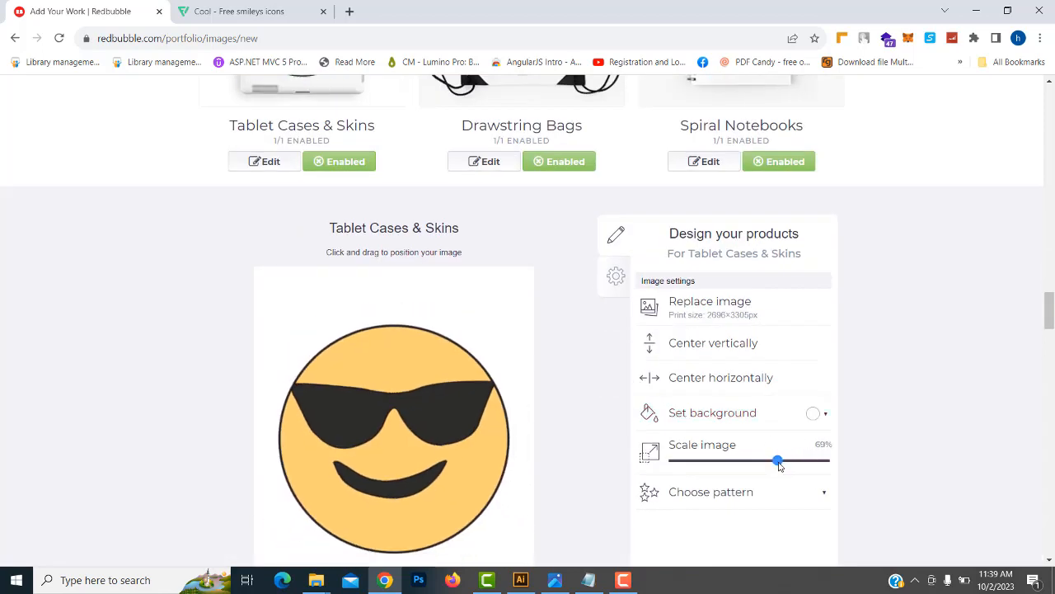
scroll(373, 230, "up", 2)
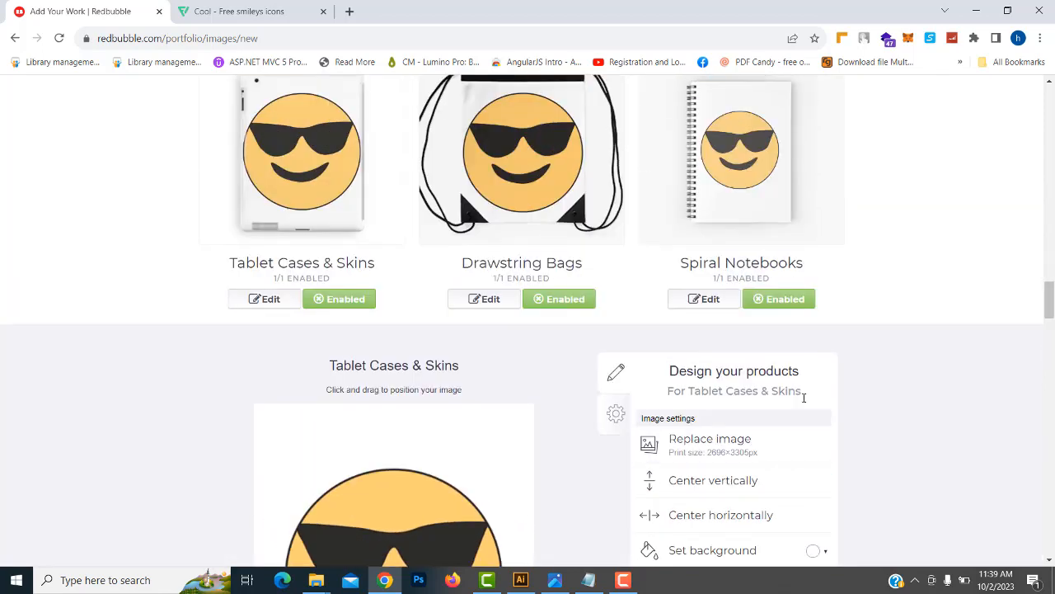
scroll(804, 397, "down", 3)
left_click_drag(770, 395, 750, 395)
scroll(797, 406, "up", 1)
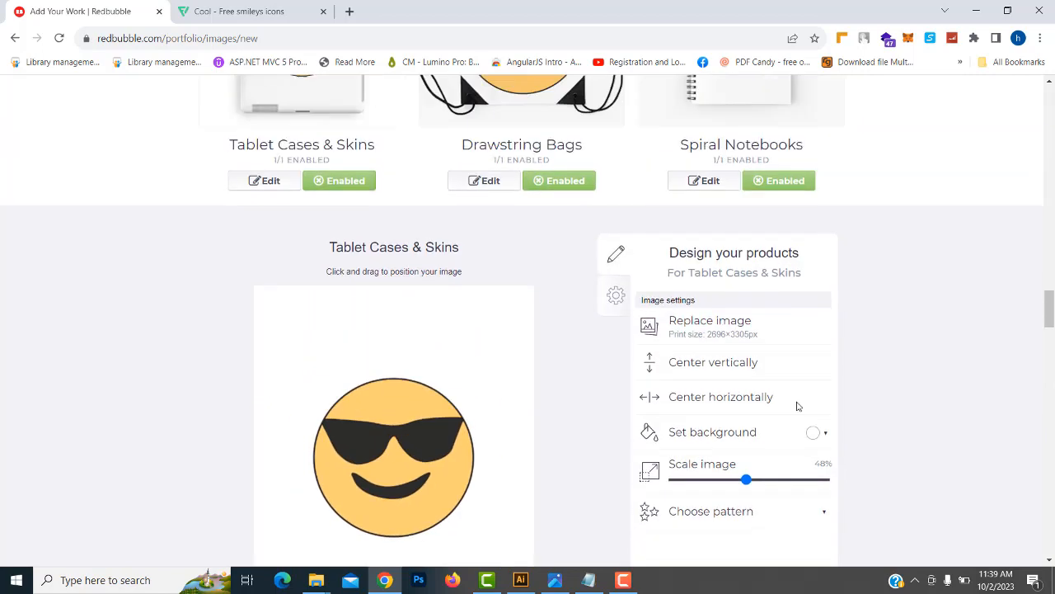
scroll(338, 220, "up", 2)
scroll(530, 429, "down", 2)
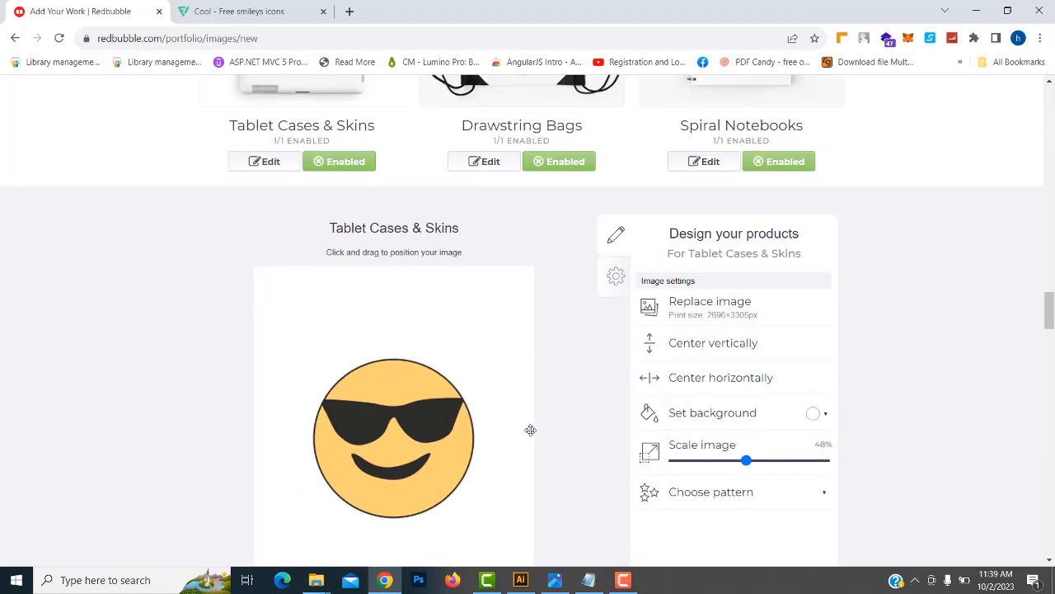
scroll(328, 202, "up", 2)
scroll(616, 286, "down", 3)
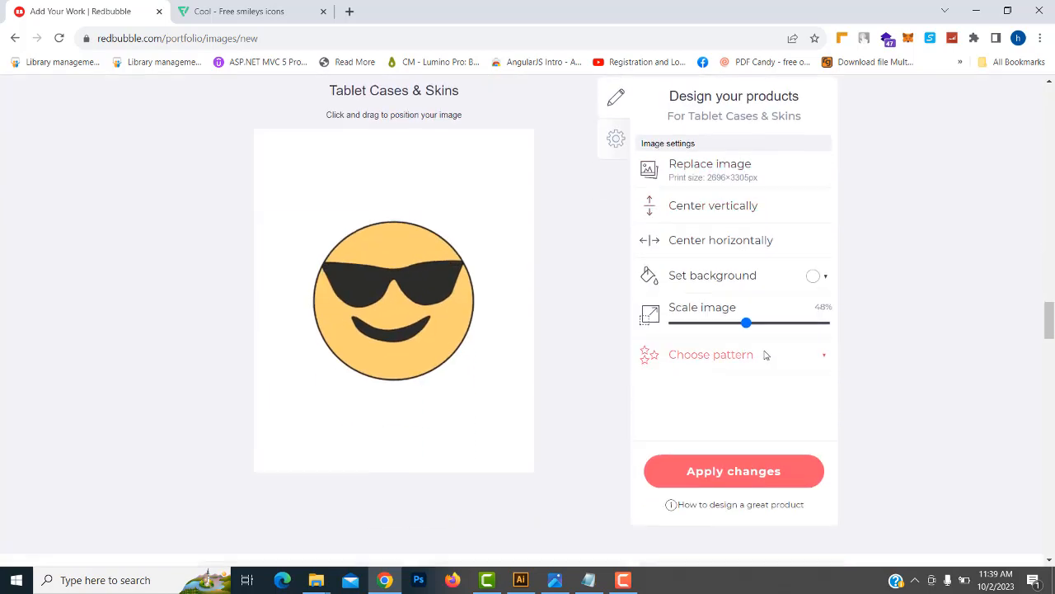
scroll(734, 471, "down", 6)
scroll(964, 397, "up", 10)
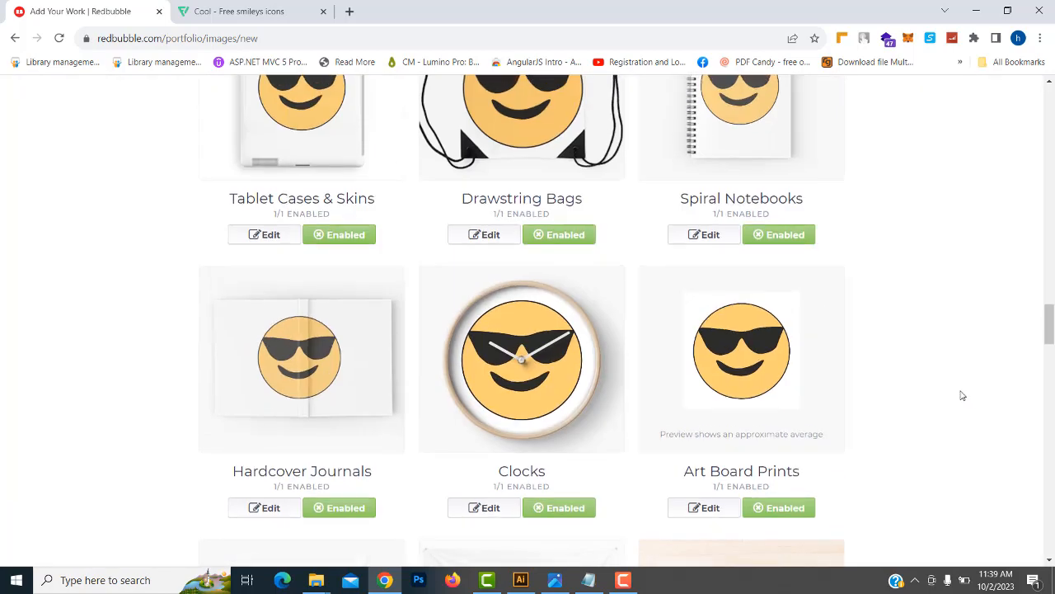
Reduce the artwork on the Mugs product to 36% and apply the change
scroll(960, 396, "down", 2)
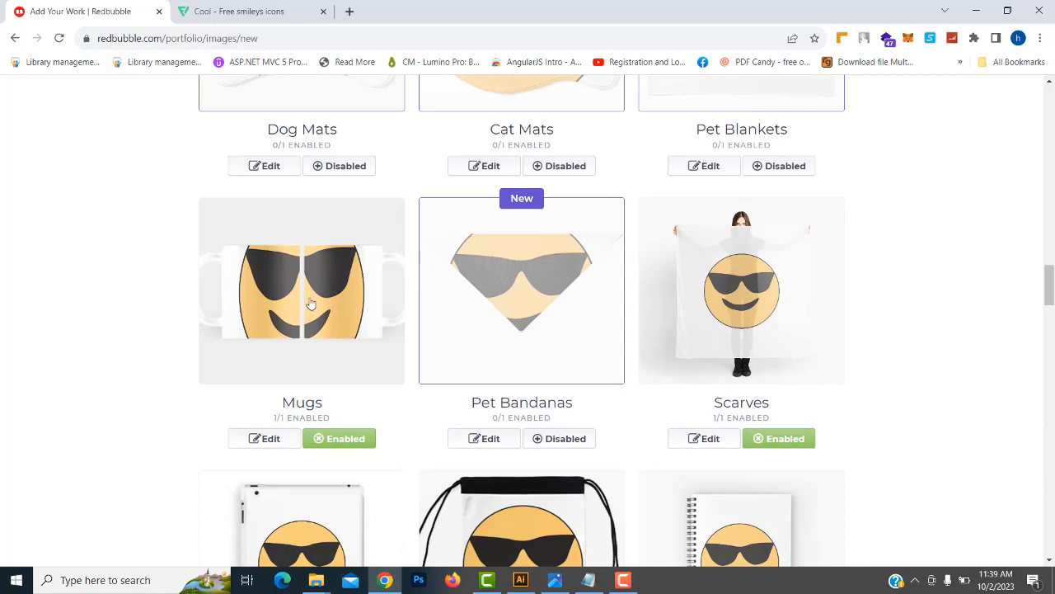
left_click(272, 438)
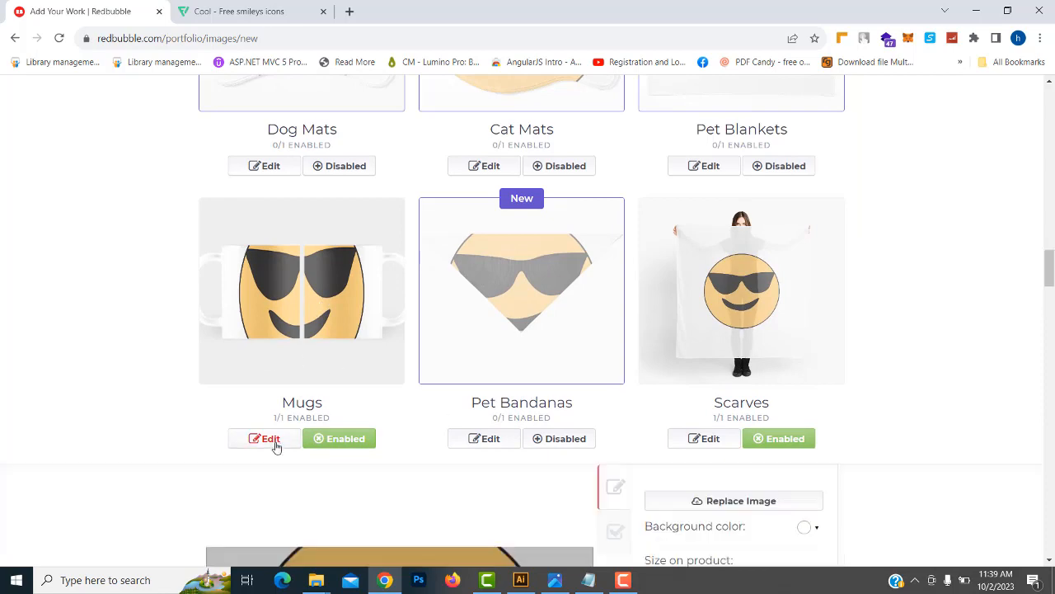
scroll(666, 424, "down", 2)
scroll(746, 471, "up", 2)
left_click_drag(742, 508, 699, 516)
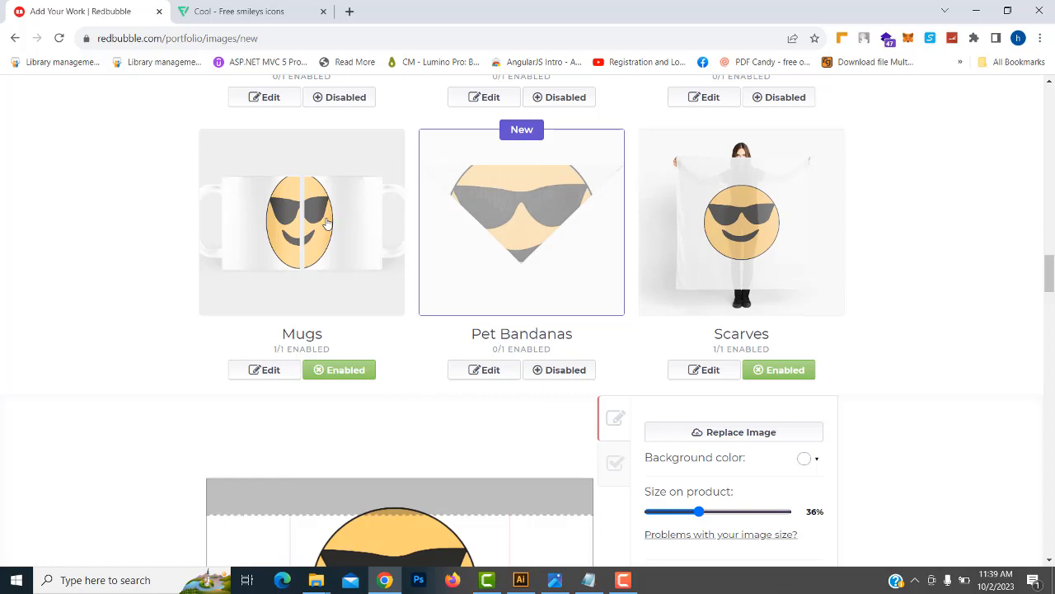
scroll(547, 389, "down", 4)
left_click(406, 398)
scroll(573, 384, "up", 3)
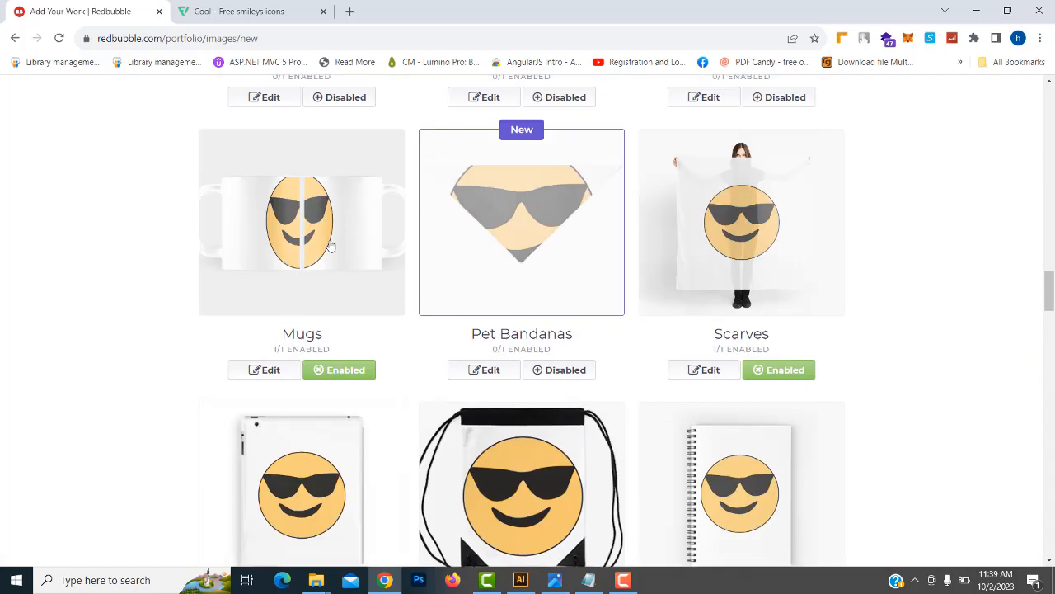
Set the artwork size on the Mugs product to 33% and center the design vertically
left_click(330, 245)
scroll(407, 474, "down", 2)
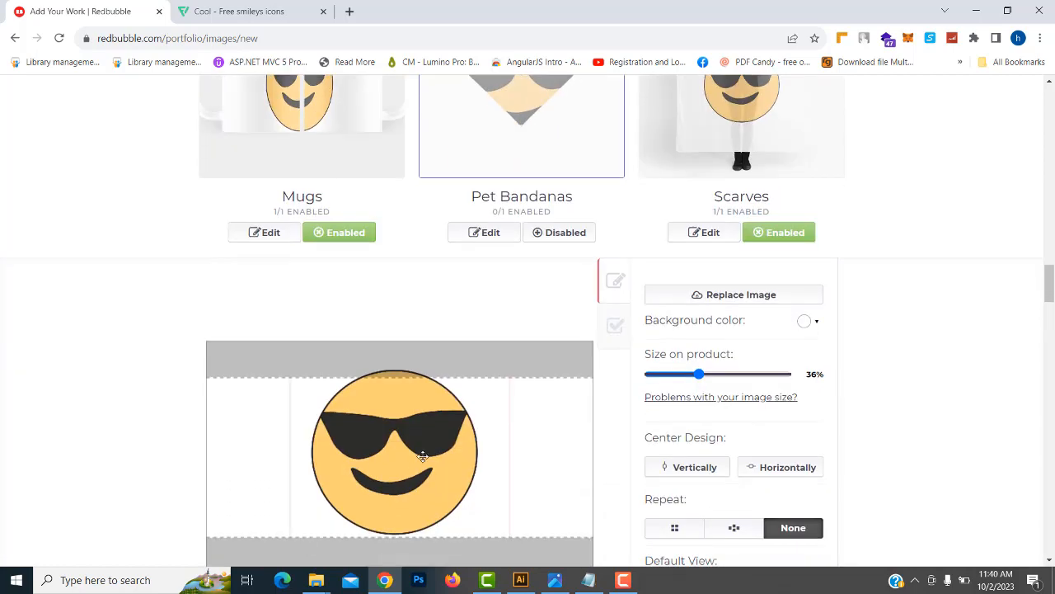
mouse_move(422, 456)
left_mouse_down()
mouse_move(435, 454)
mouse_move(427, 463)
left_mouse_up()
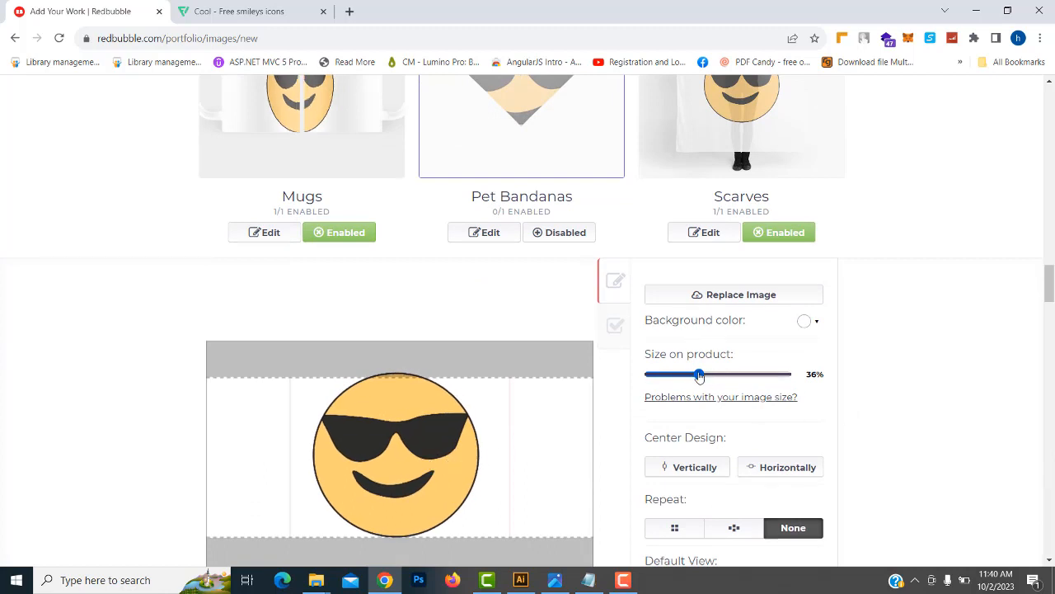
left_click_drag(699, 375, 695, 376)
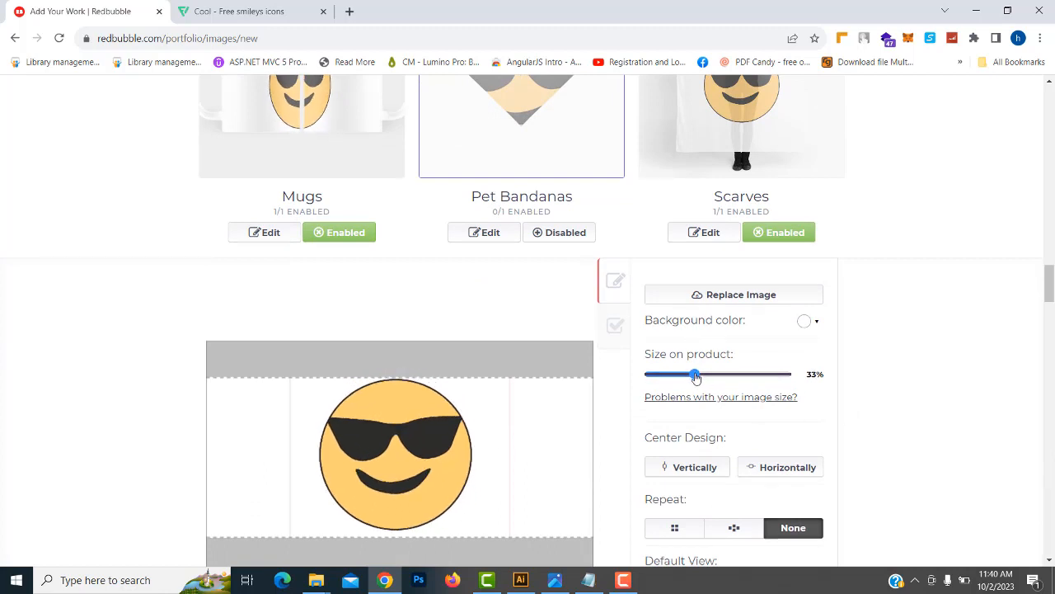
left_click(707, 469)
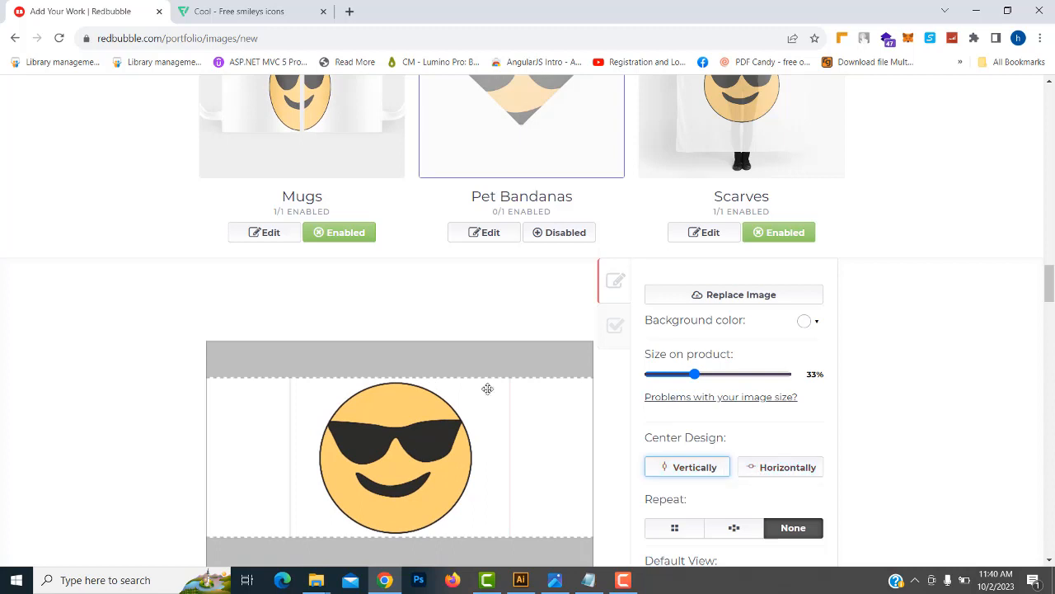
scroll(412, 310, "up", 2)
scroll(445, 371, "down", 2)
scroll(938, 469, "down", 2)
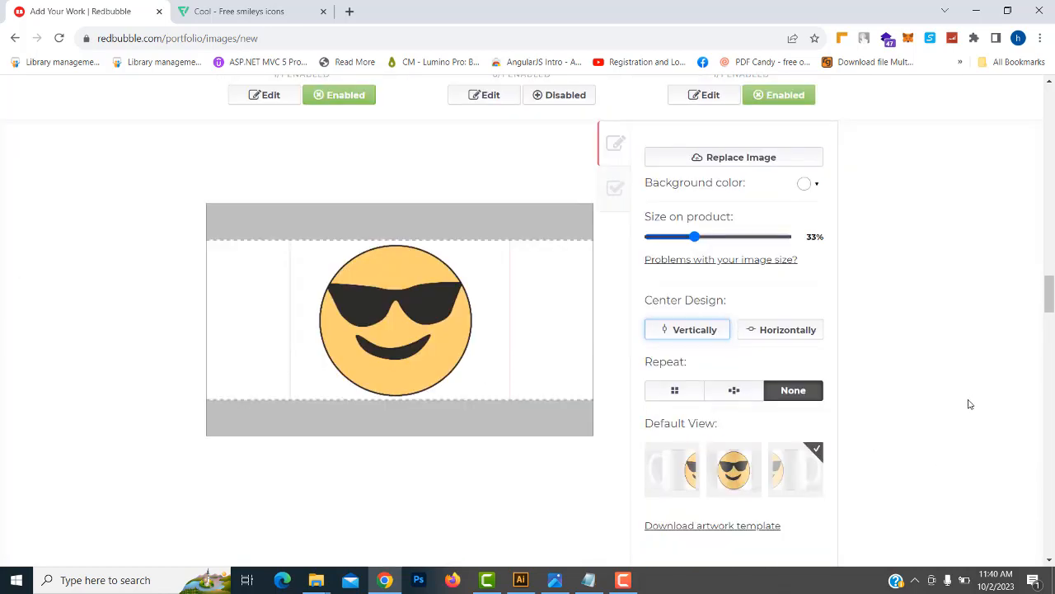
scroll(969, 404, "up", 3)
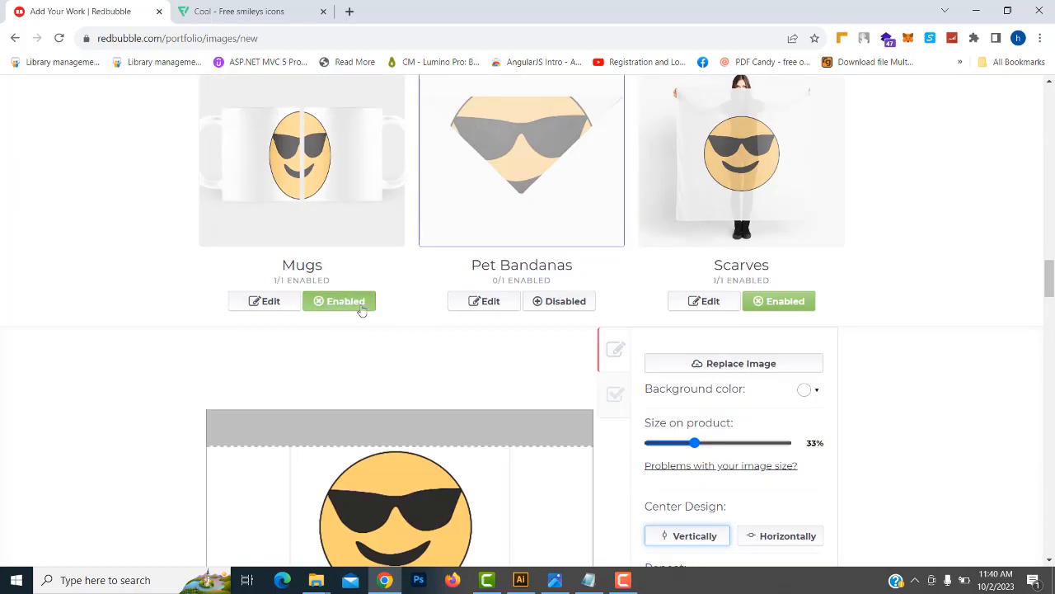
Review the product previews and check the artwork's background color picker, closing it without choosing a color
scroll(889, 364, "up", 2)
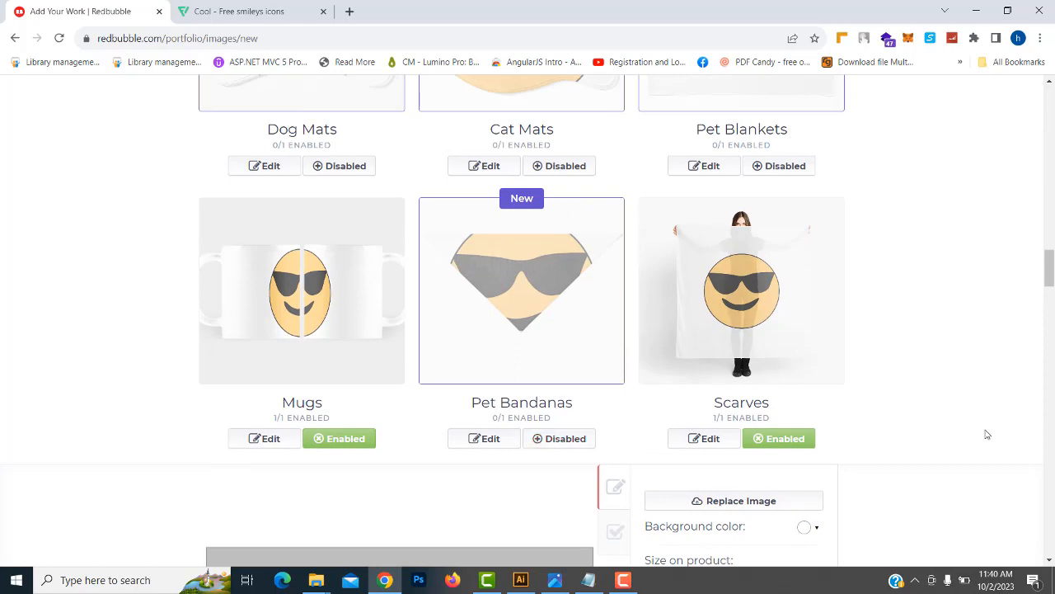
scroll(987, 432, "up", 1)
scroll(989, 433, "up", 3)
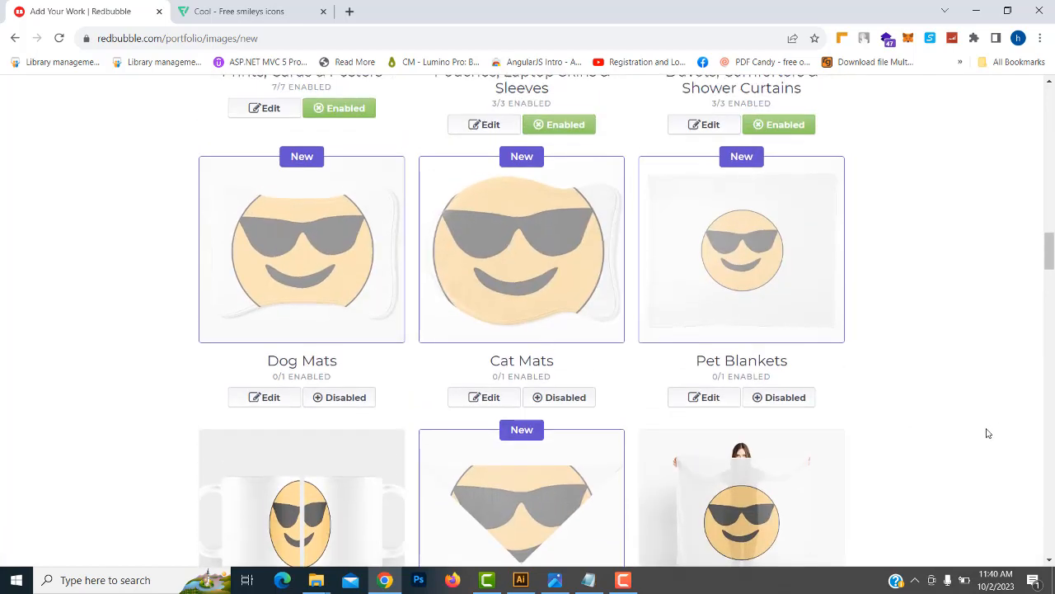
scroll(988, 433, "up", 3)
scroll(989, 433, "up", 16)
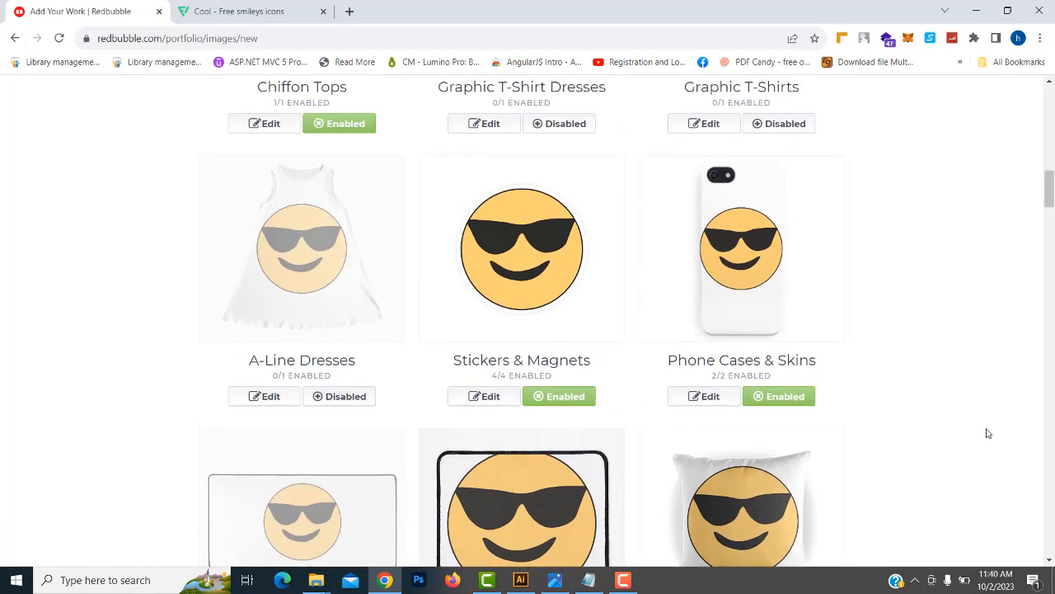
scroll(996, 427, "down", 15)
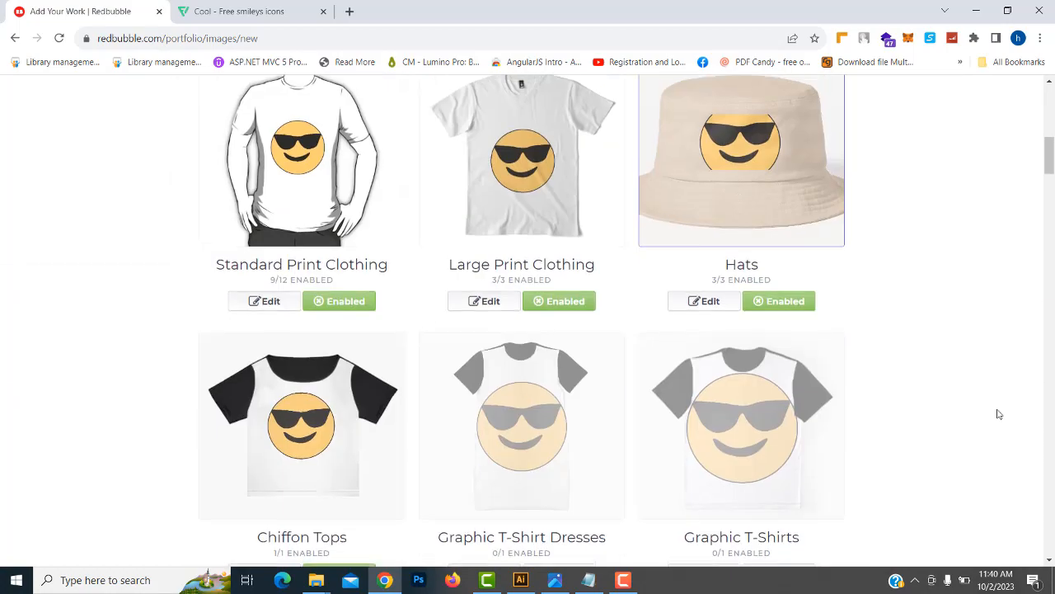
scroll(990, 396, "up", 9)
scroll(1017, 361, "up", 10)
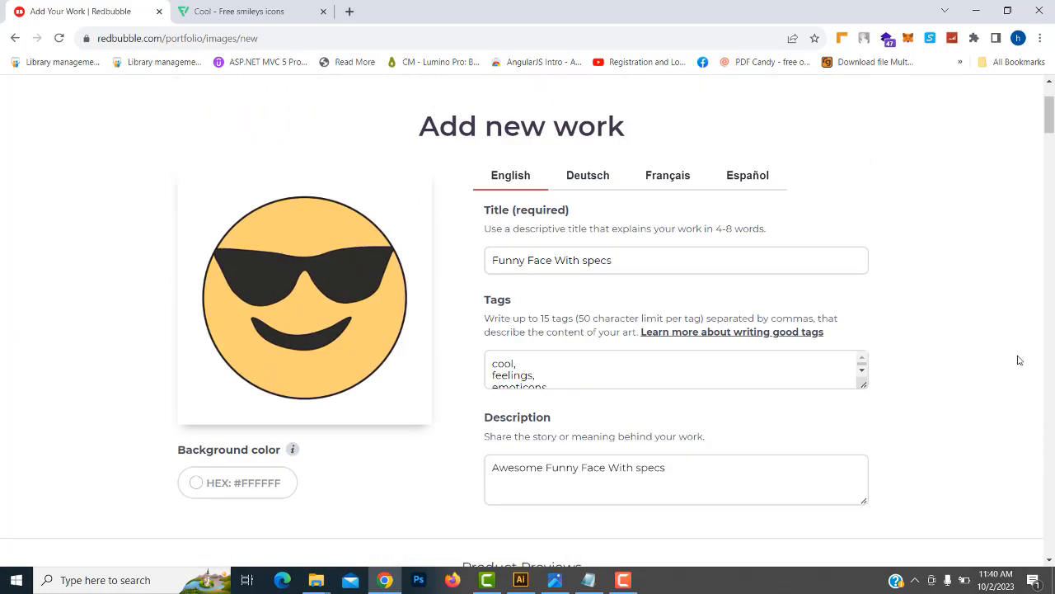
left_click(195, 484)
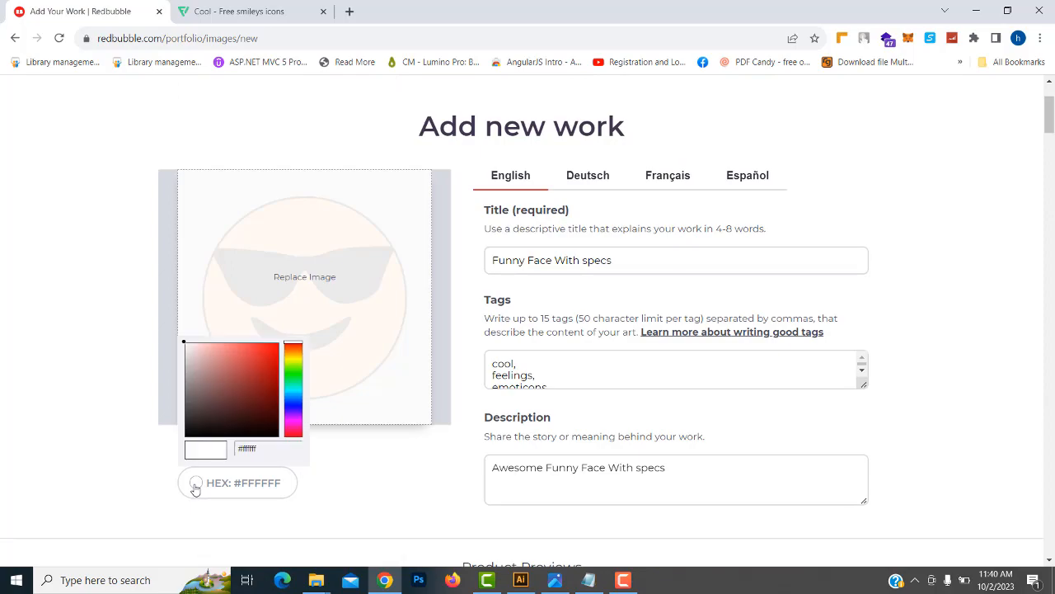
left_click(351, 489)
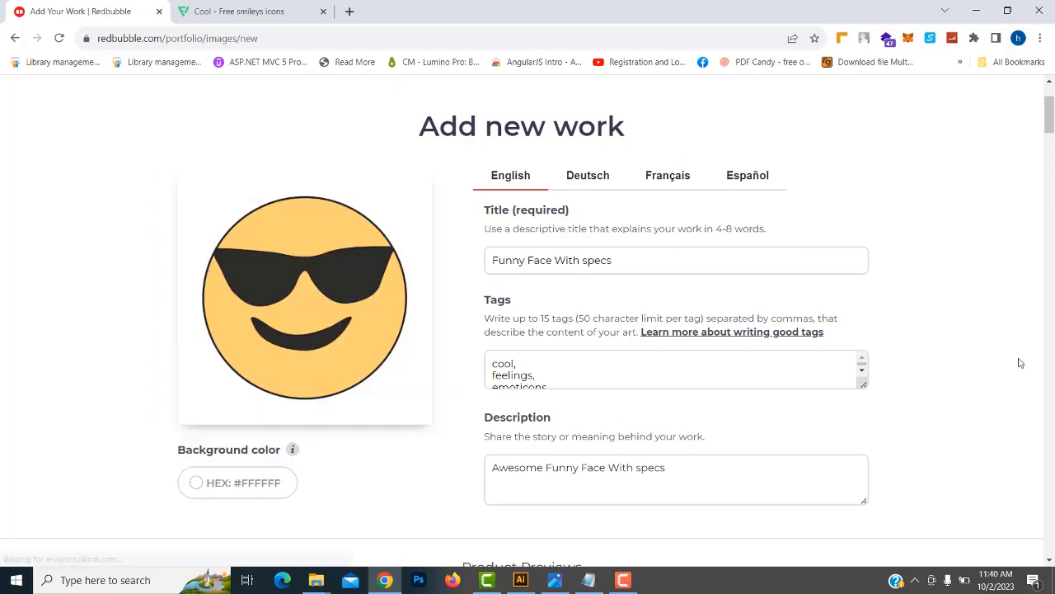
Save the finished artwork listing with its product settings
scroll(1017, 361, "down", 20)
scroll(1027, 378, "down", 20)
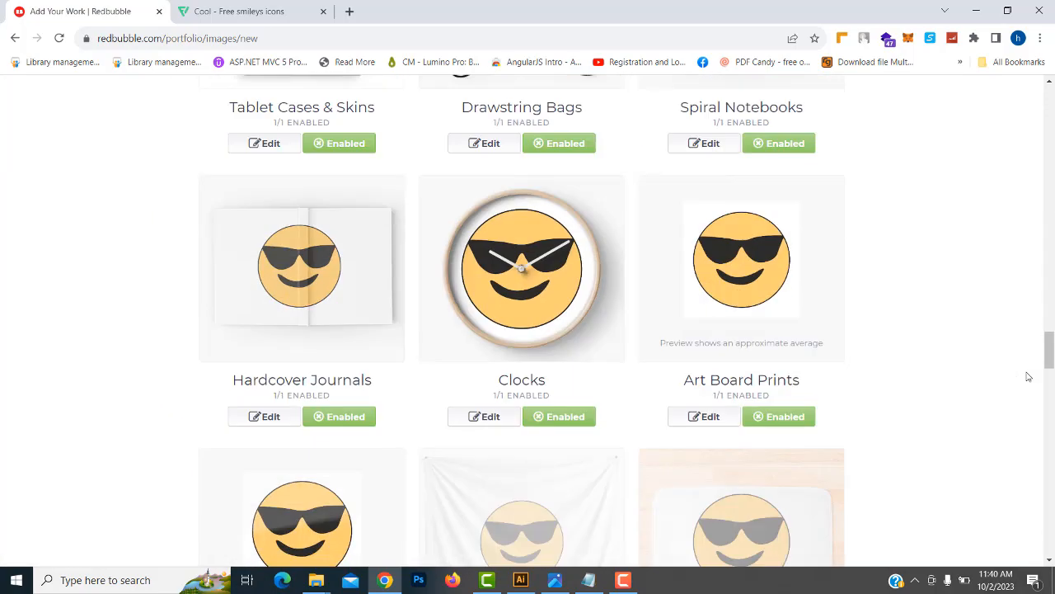
scroll(1029, 378, "down", 1)
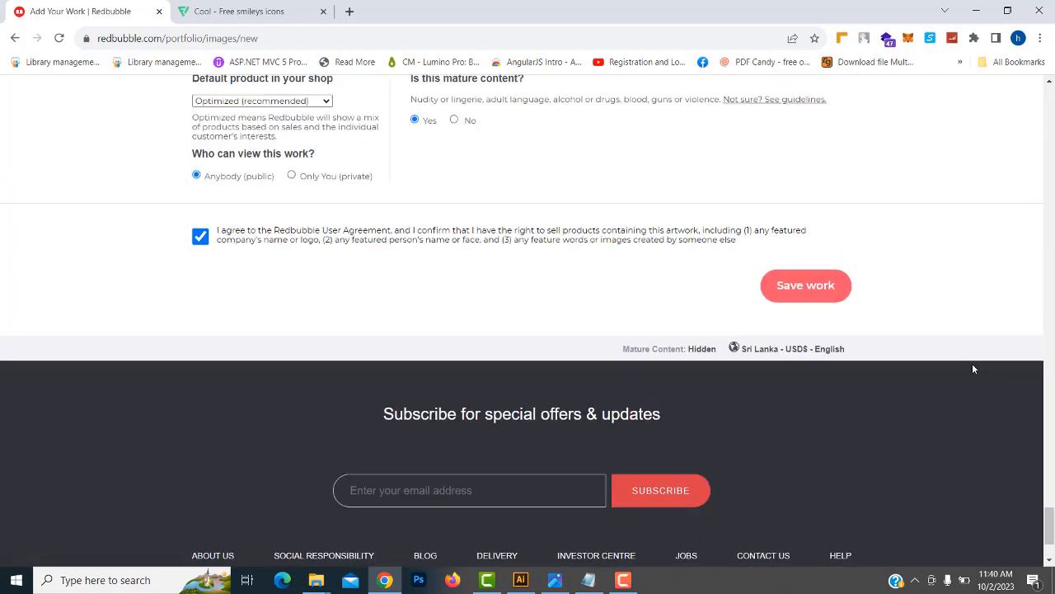
left_click(796, 288)
Read the file requirements for new work, highlighting the recommended formats and the minimum resolution
scroll(977, 370, "up", 4)
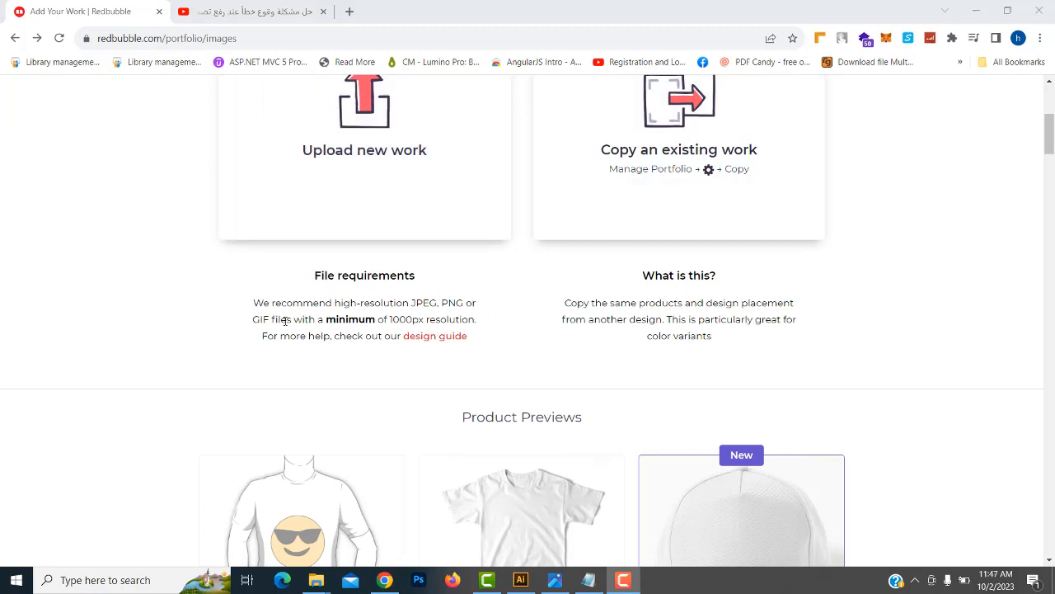
left_click_drag(255, 303, 476, 342)
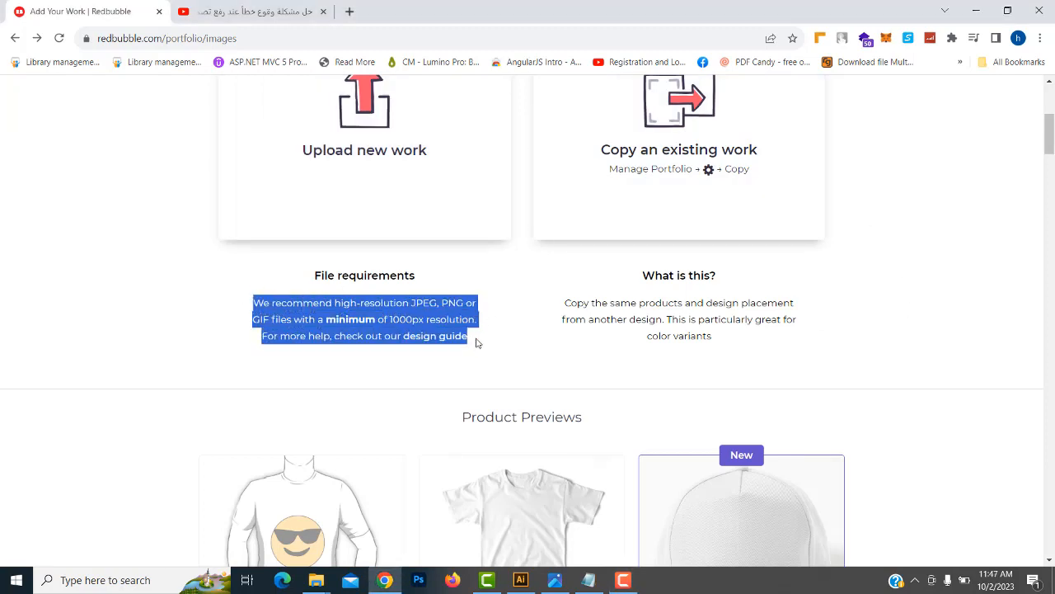
double_click(292, 308)
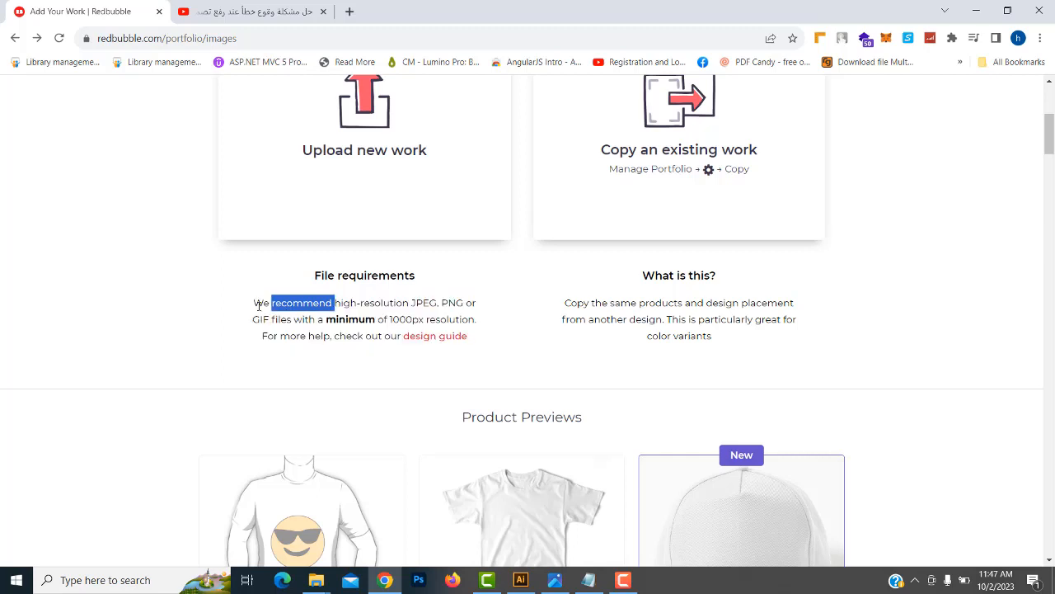
double_click(258, 306)
left_click(342, 319)
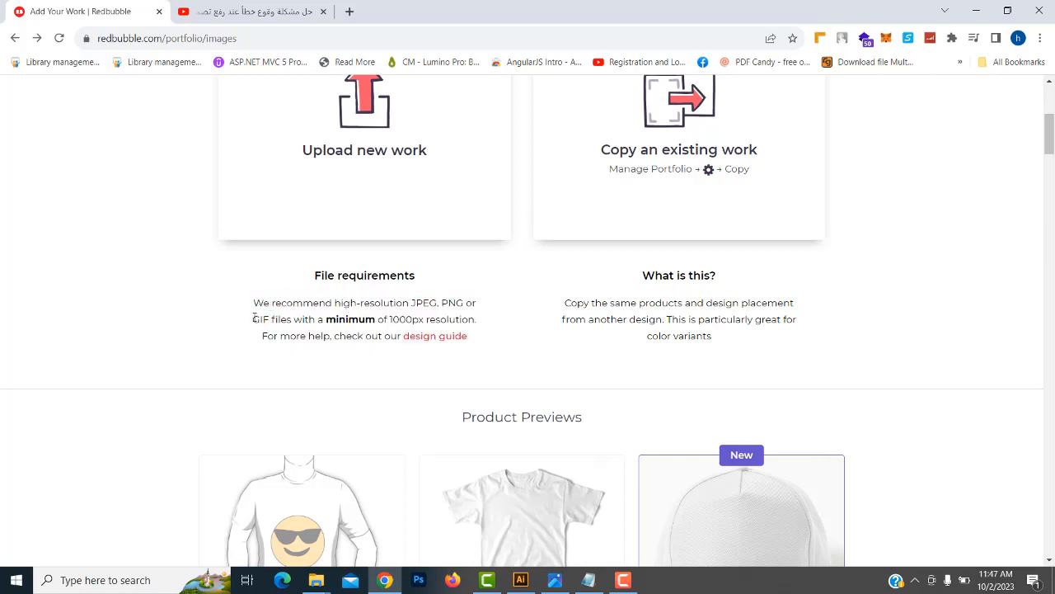
left_click_drag(257, 302, 319, 319)
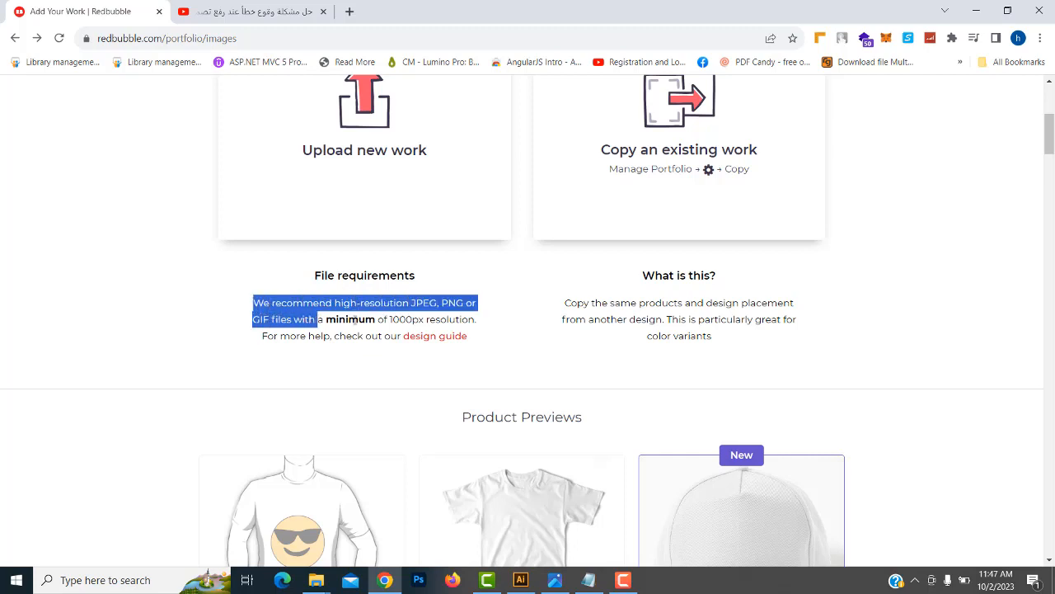
double_click(355, 319)
left_click_drag(391, 319, 425, 319)
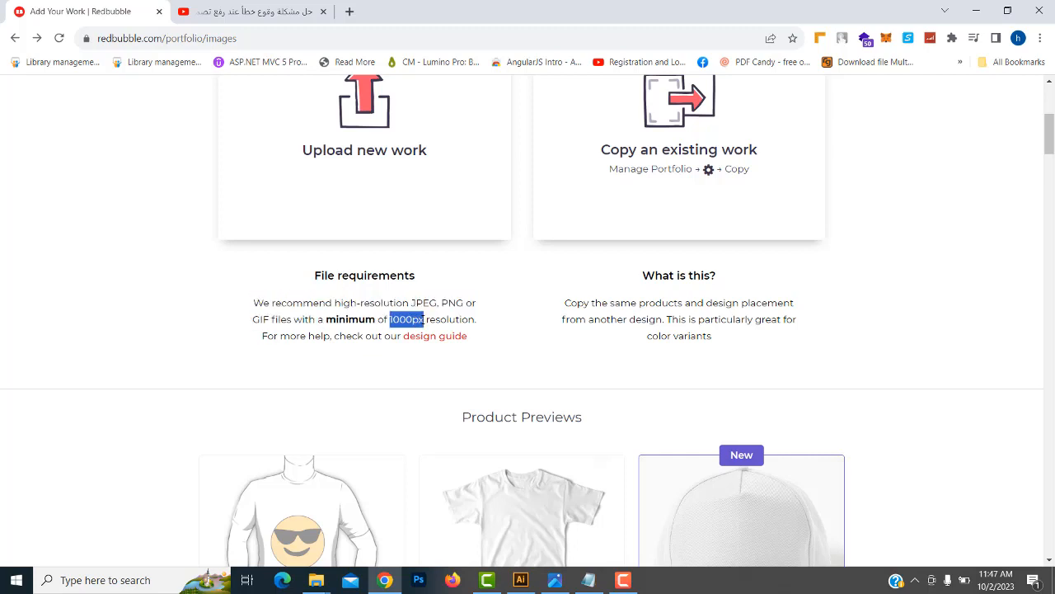
double_click(444, 319)
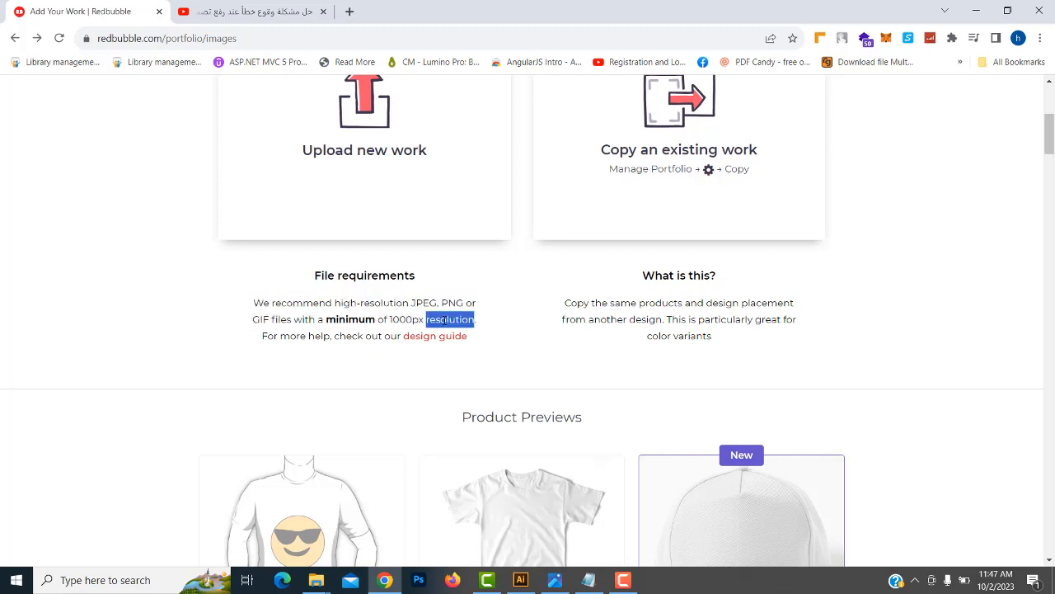
Highlight the minimum 1000px resolution wording in the file requirements while reading it
double_click(364, 319)
left_click_drag(389, 319, 430, 321)
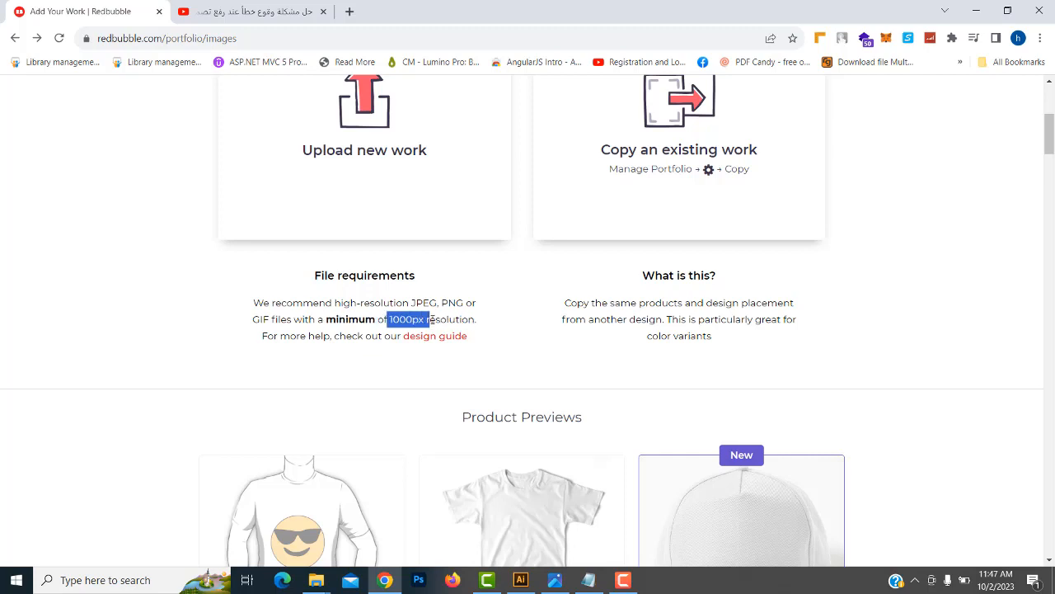
double_click(447, 319)
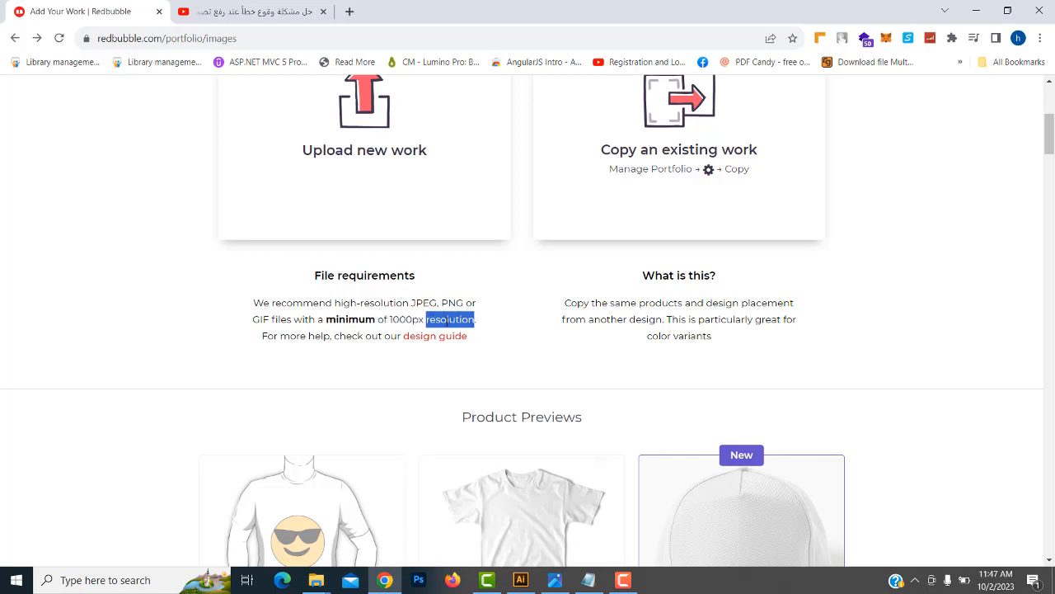
Open the design guide from the file requirements in a new tab, skim the Uploading Work article and close it
right_click(422, 338)
left_click(482, 348)
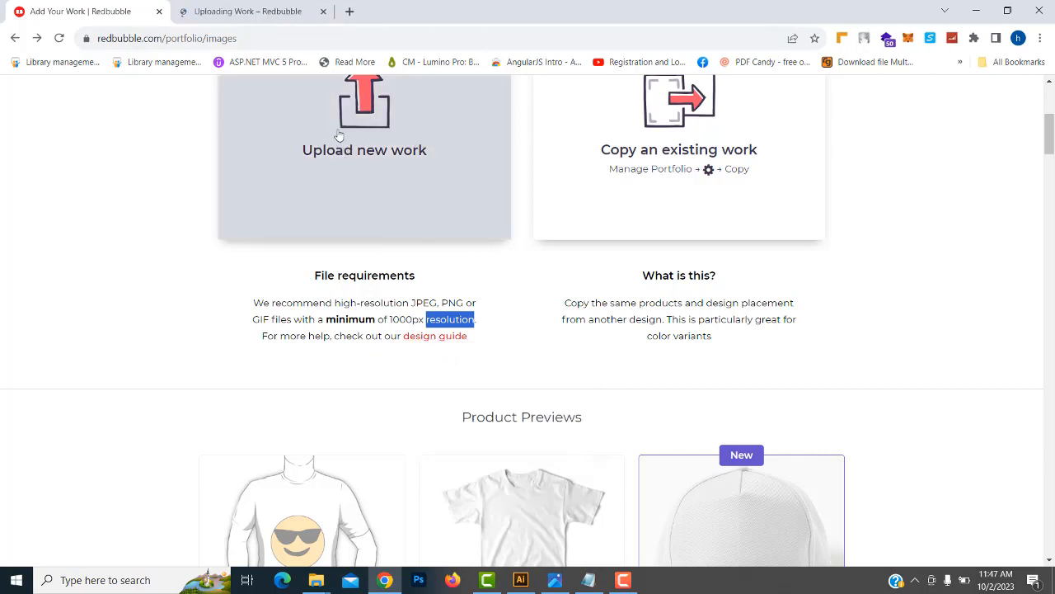
left_click(282, 20)
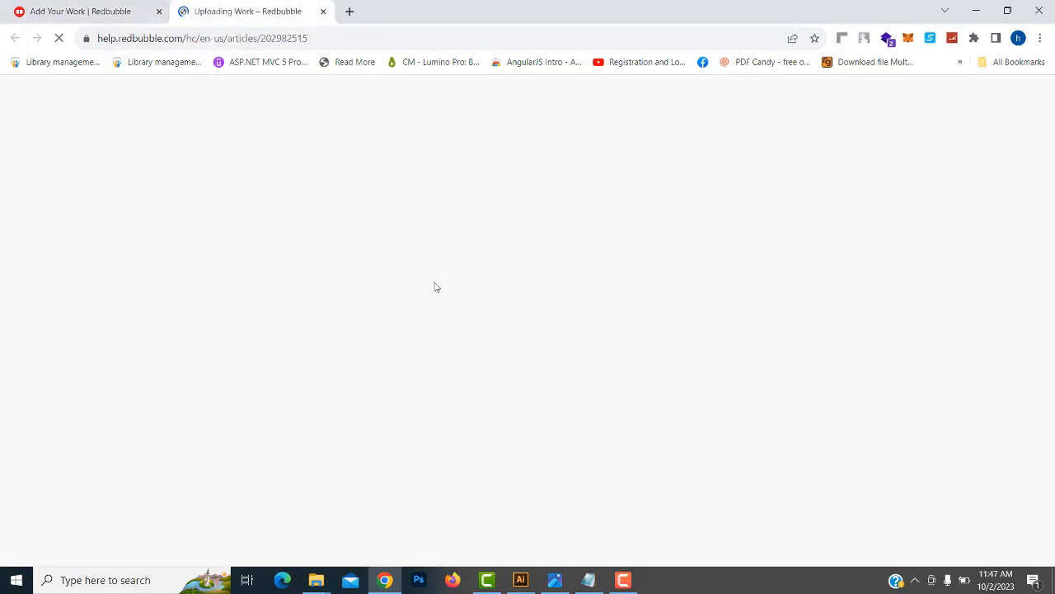
scroll(632, 382, "down", 3)
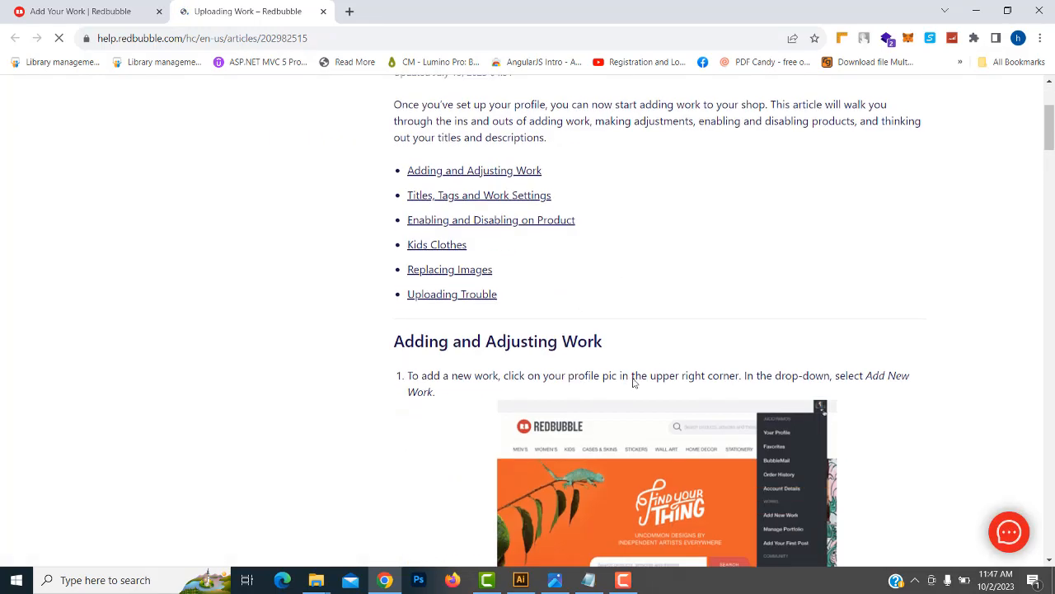
scroll(947, 403, "up", 3)
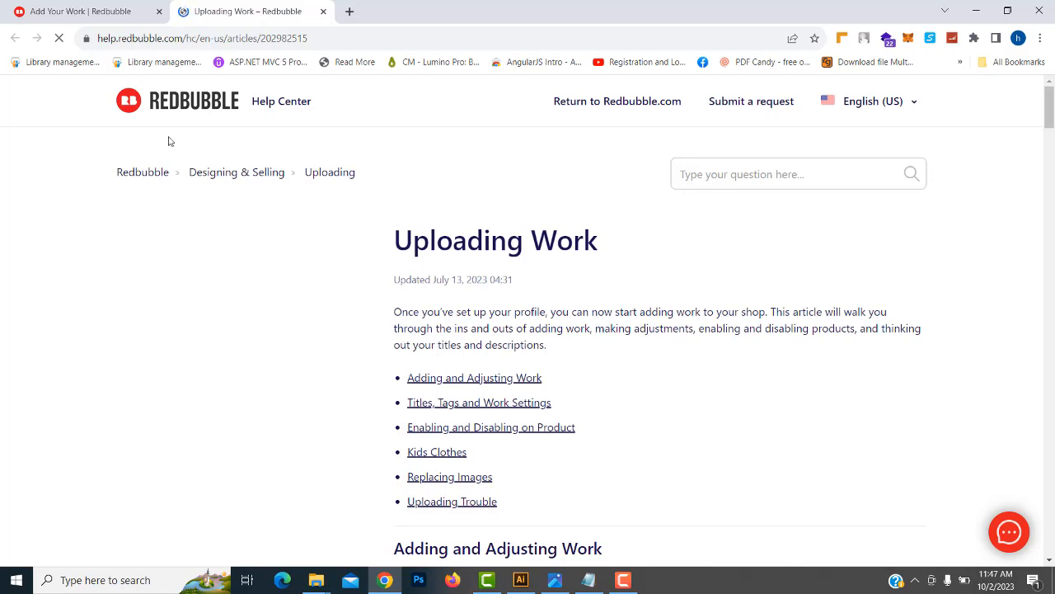
left_click(323, 12)
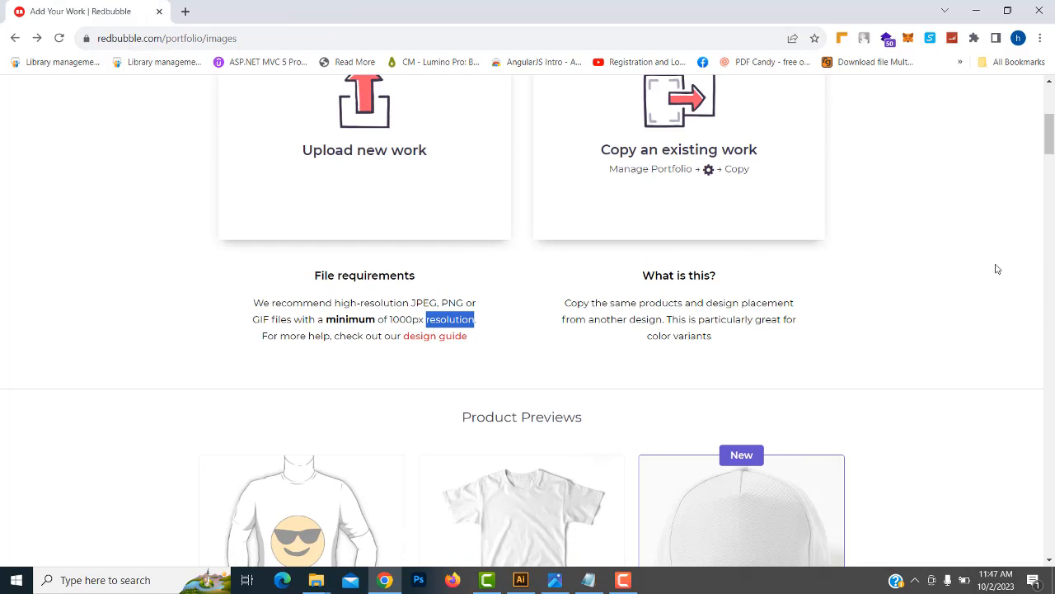